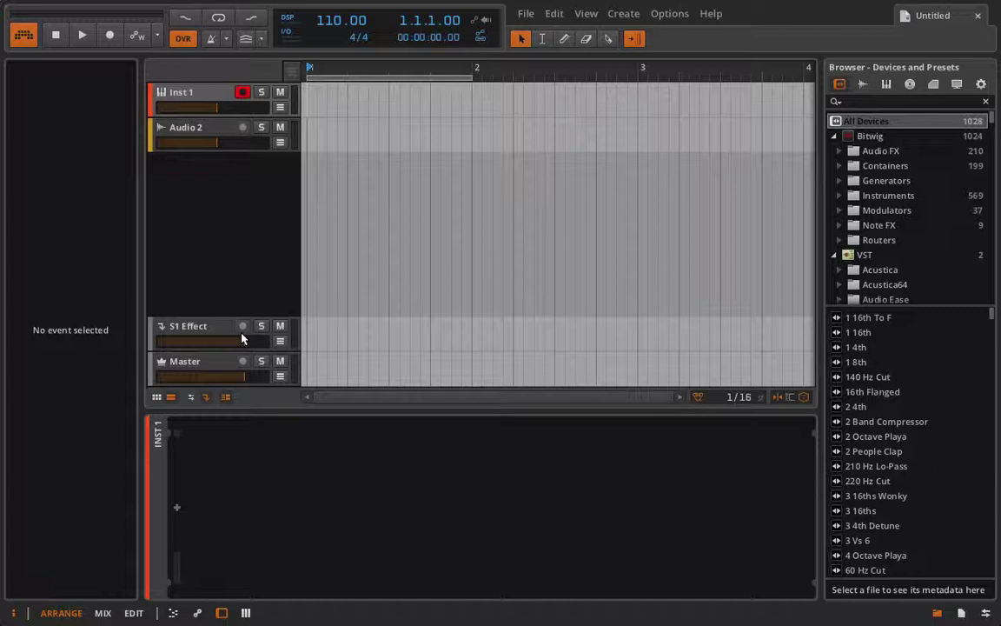
Place the sample EM AfricanBass A 80Bpm 01.wav from the Earth Moments loops at bar 1 of the Audio 2 track
left_click(865, 84)
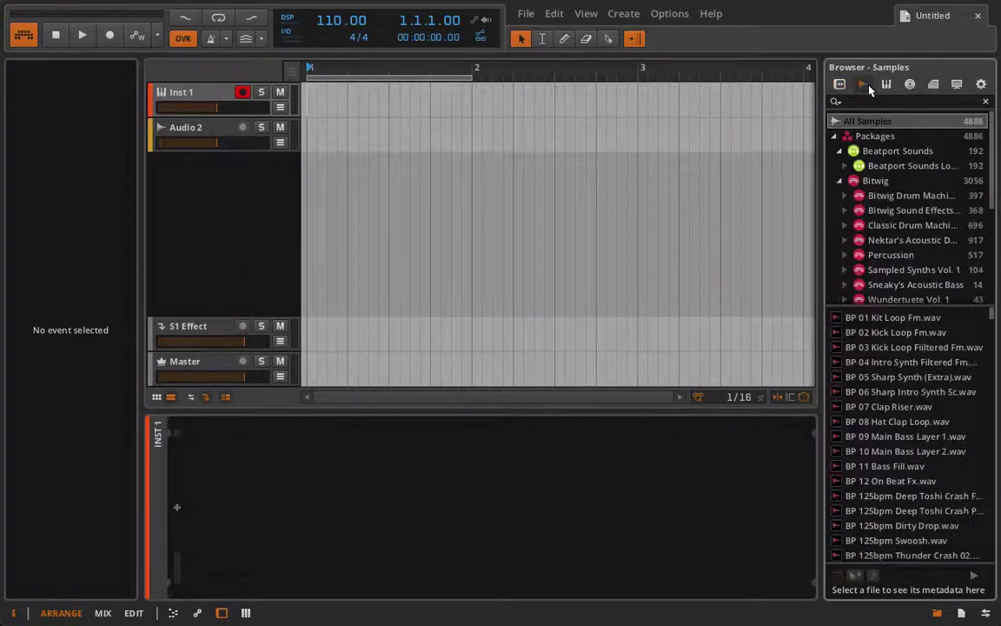
scroll(880, 173, "down", 4)
left_click(876, 146)
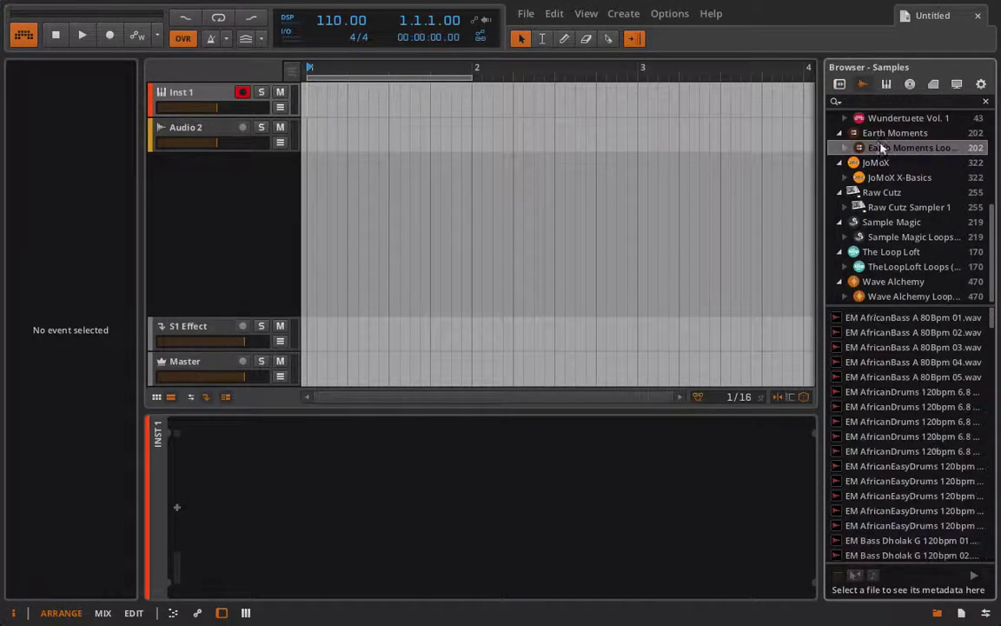
left_click_drag(871, 320, 307, 124)
Set the project tempo to 81 BPM and extend the loop region to the start of bar 3 during playback
double_click(340, 20)
type("100")
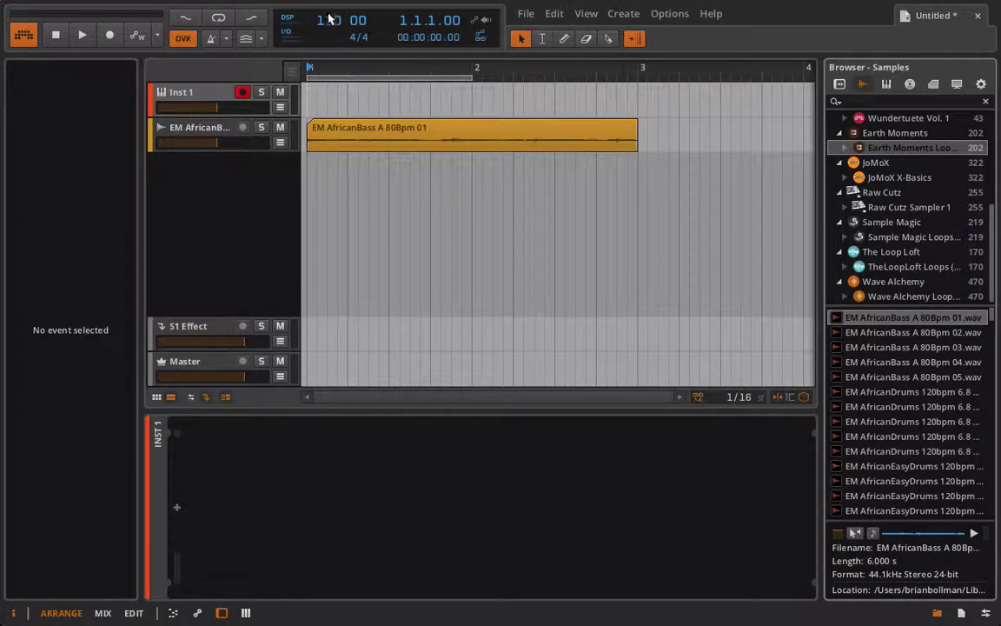
left_click_drag(333, 20, 332, 19)
key("space")
left_click_drag(472, 76, 637, 100)
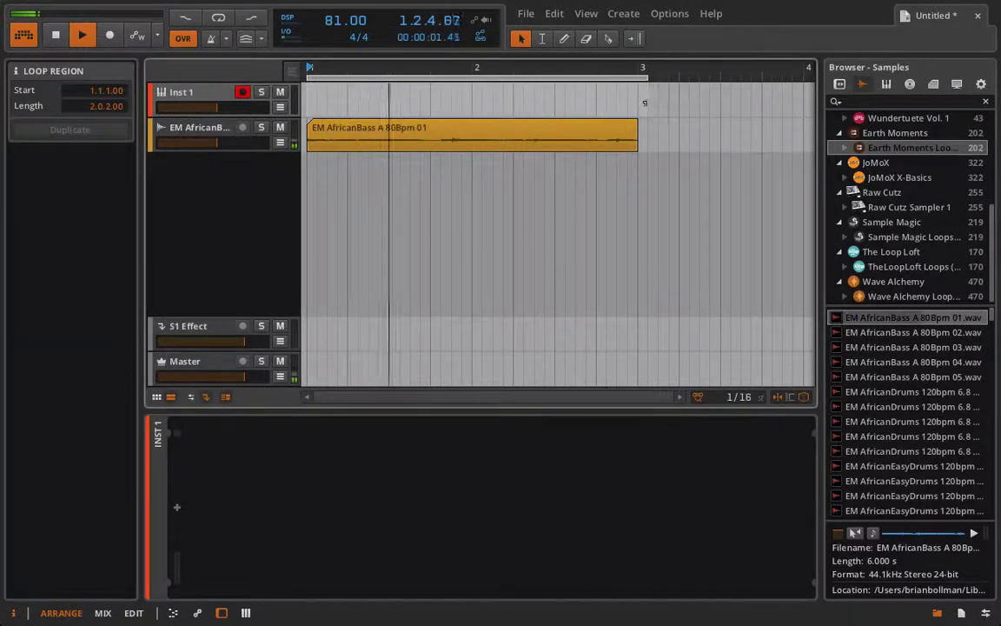
Insert a Reverb device on the EM AfricanBass track and play back the clip through it
left_click(221, 136)
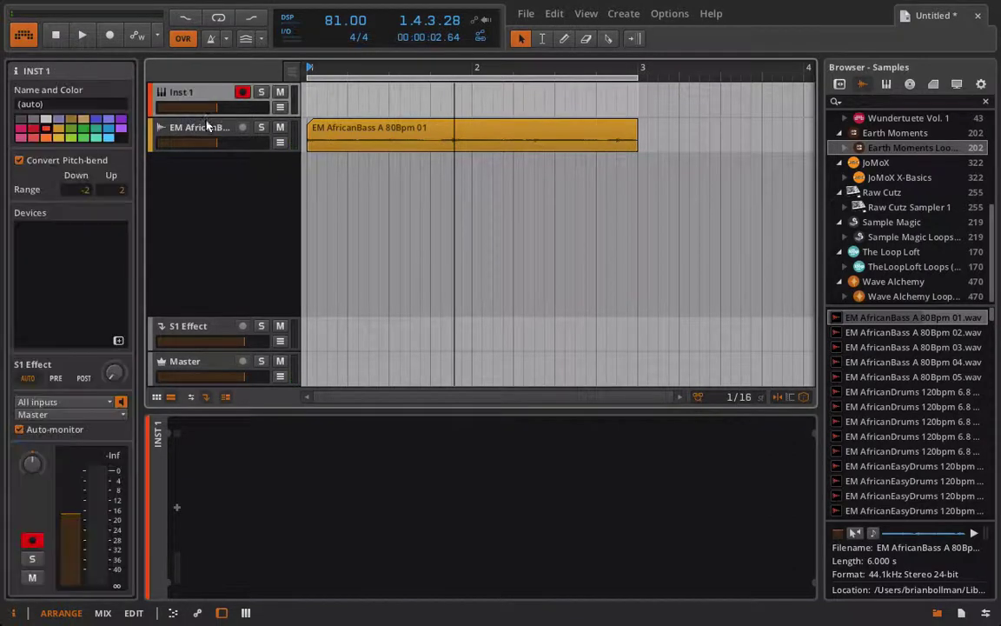
left_click(177, 508)
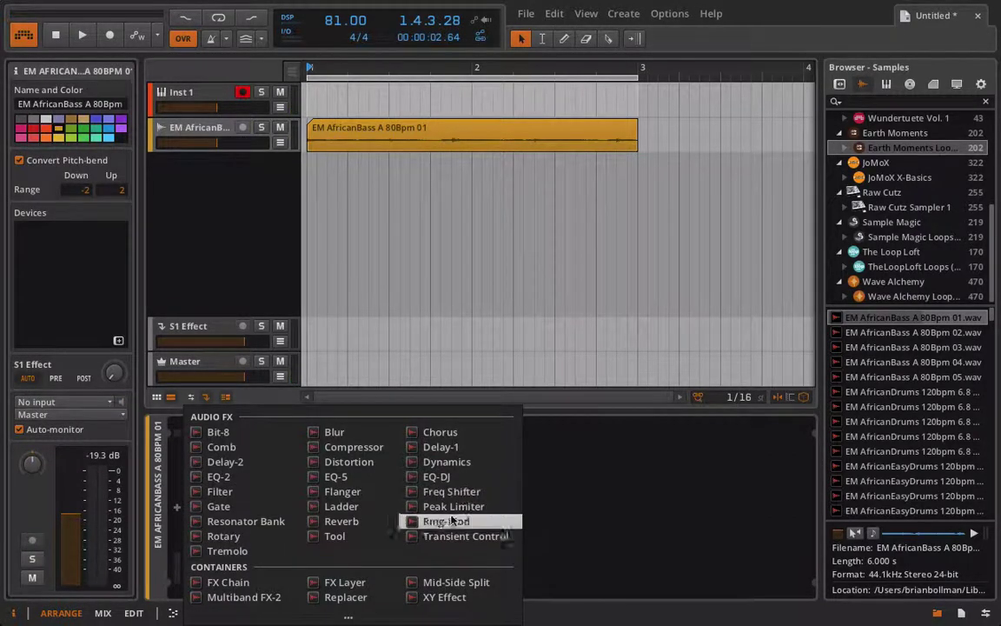
left_click(341, 521)
key("space")
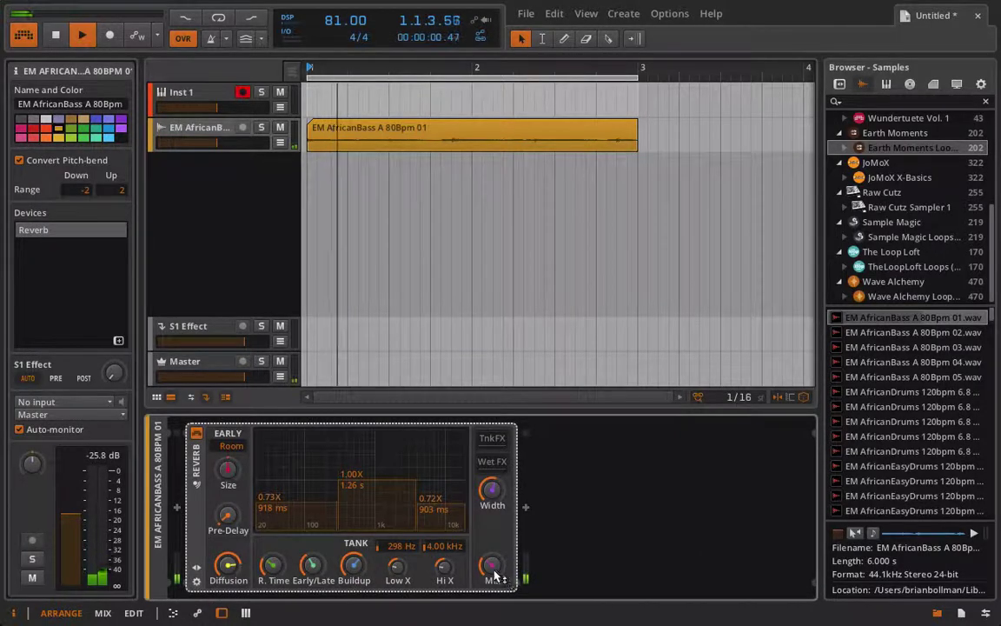
key("space")
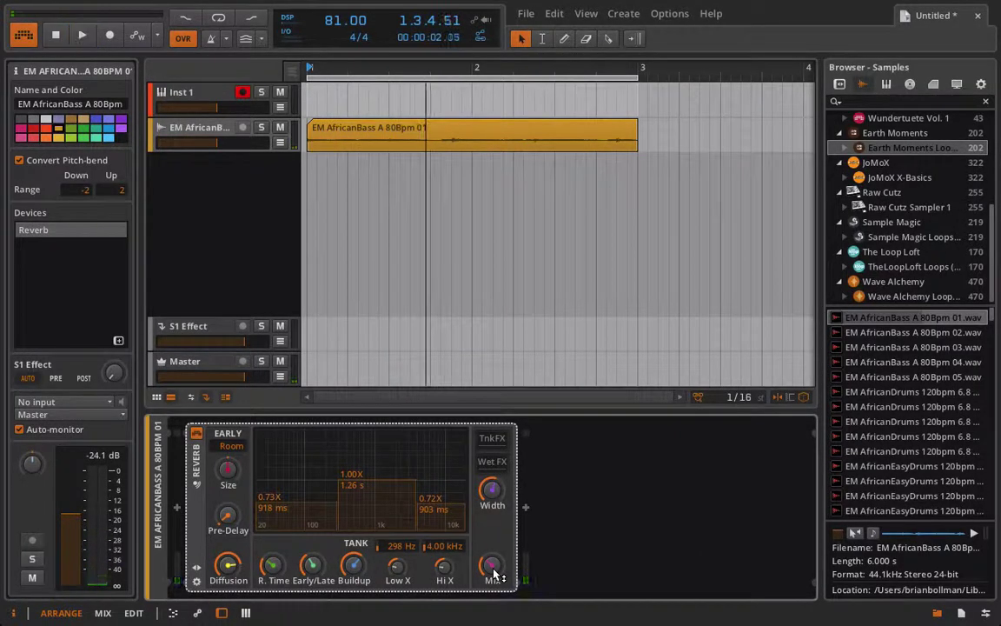
Raise the bass track's volume slightly during playback and try adjusting the Reverb's Mix
key("space")
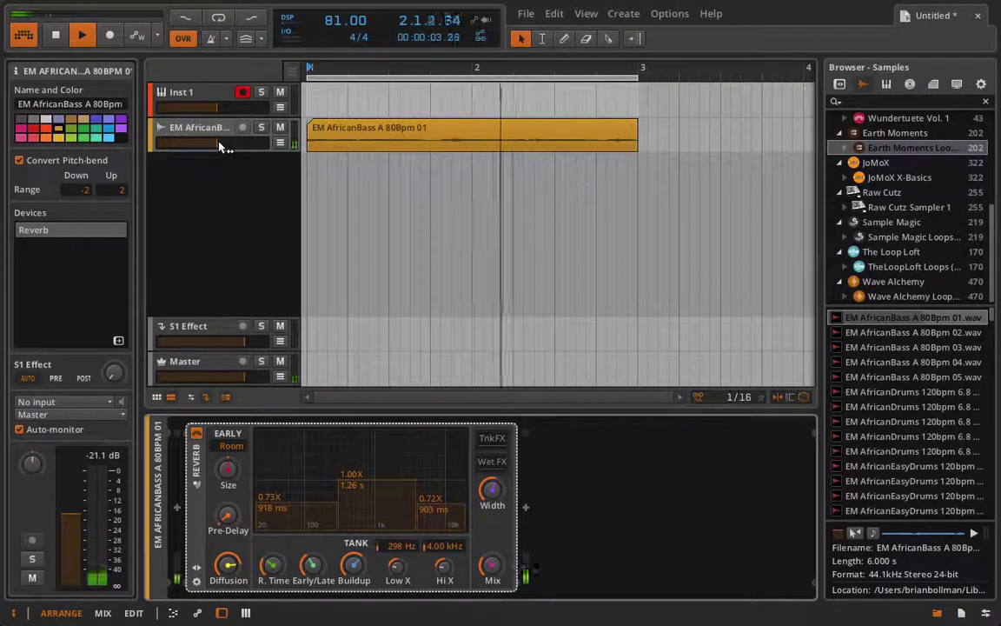
left_click_drag(223, 141, 229, 142)
key("space")
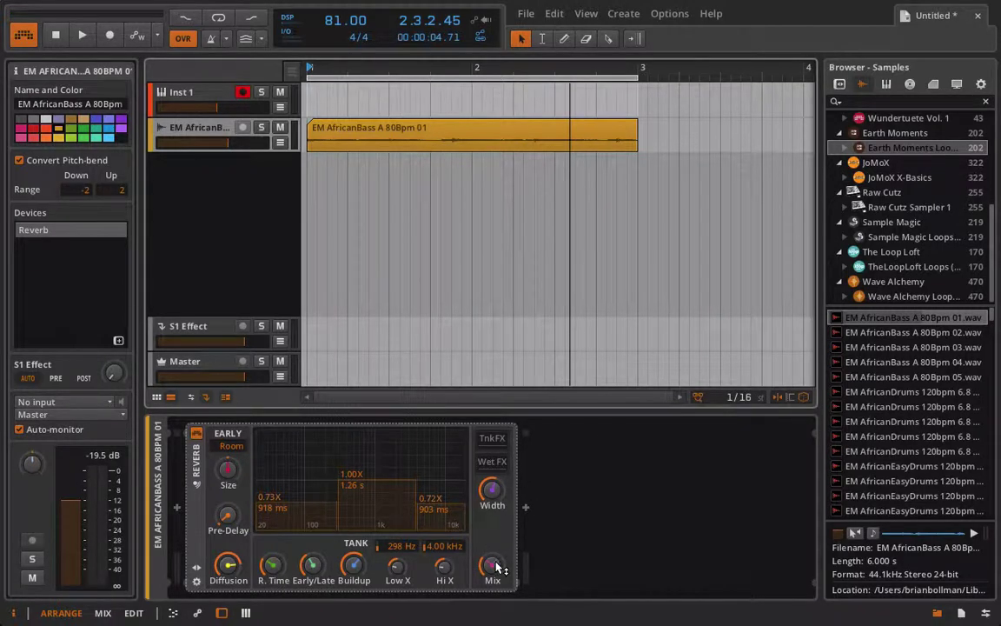
mouse_move(492, 566)
left_mouse_down()
mouse_move(492, 591)
mouse_move(498, 568)
left_mouse_up()
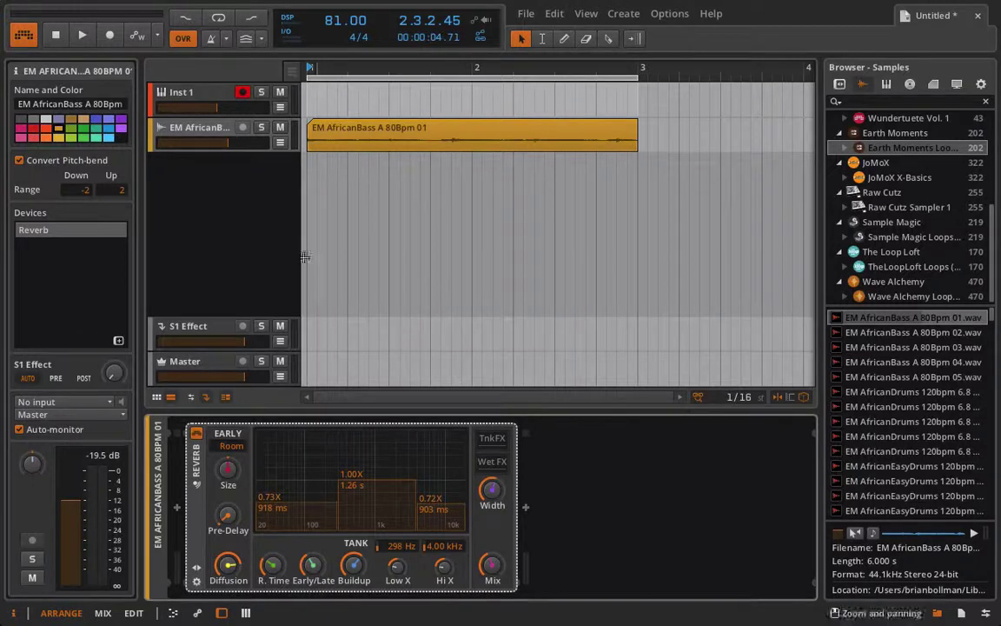
Duplicate the bass track together with its Reverb and delete the Reverb from the original track
left_click(204, 130)
key("ctrl+d")
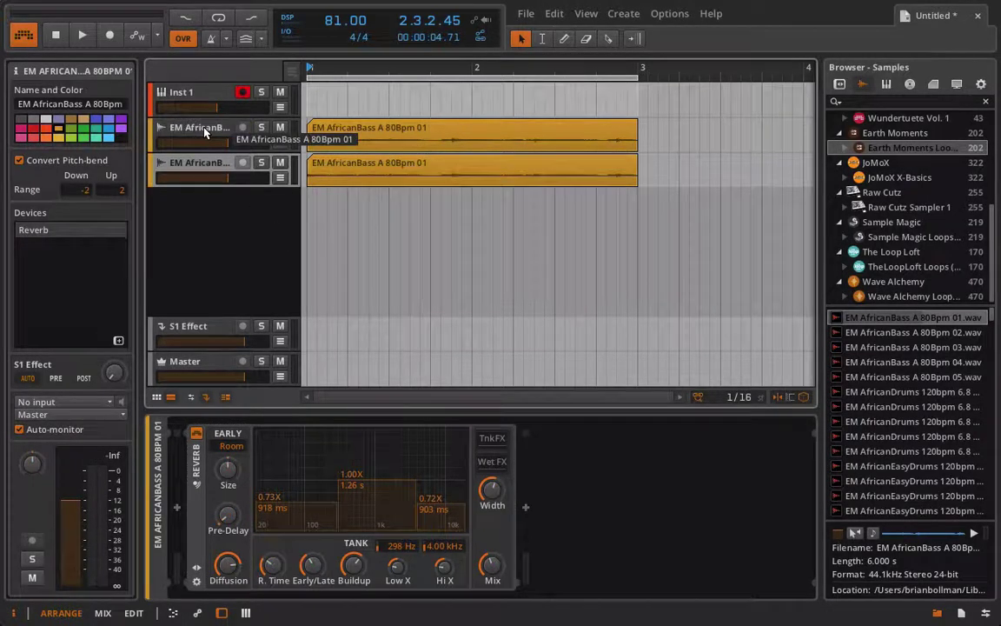
left_click(205, 130, "shift")
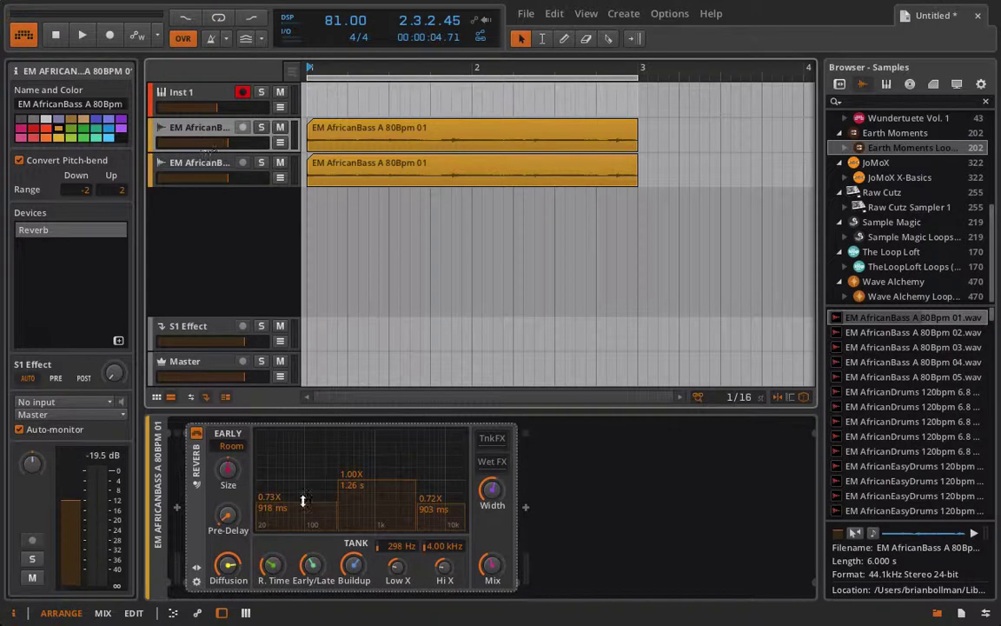
left_click(193, 469)
key("Delete")
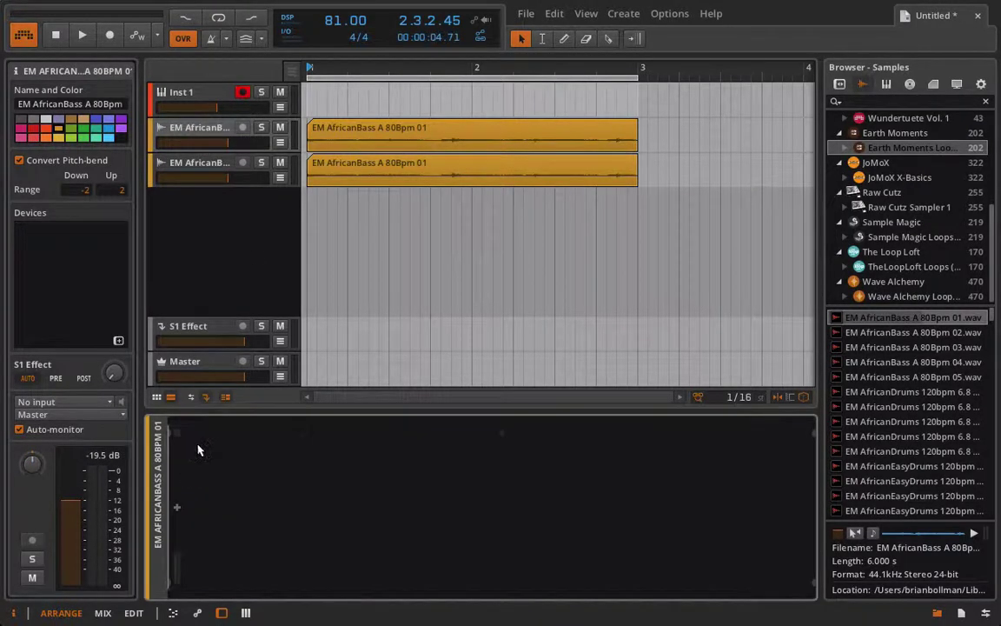
Play the dry original track soloed and set the Mix of the duplicate track's Reverb to fully wet
left_click(261, 129)
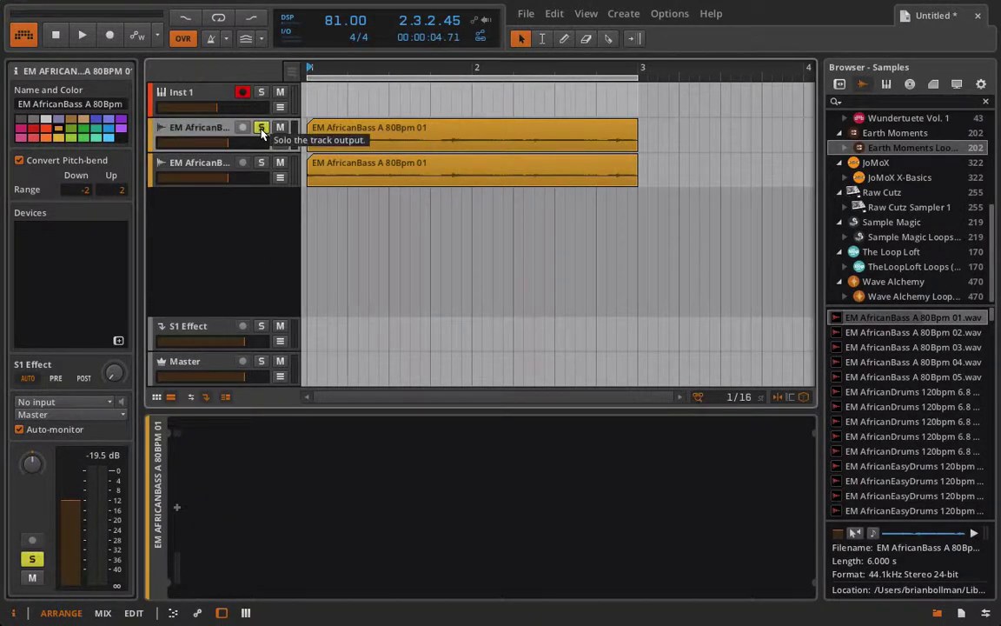
key("space")
left_click(212, 166)
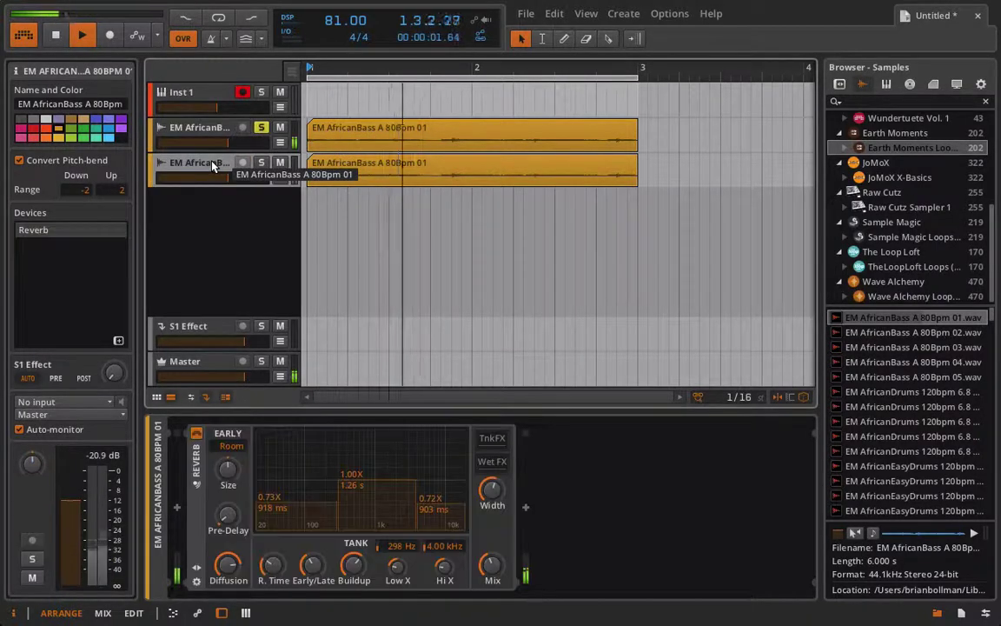
left_click(492, 565)
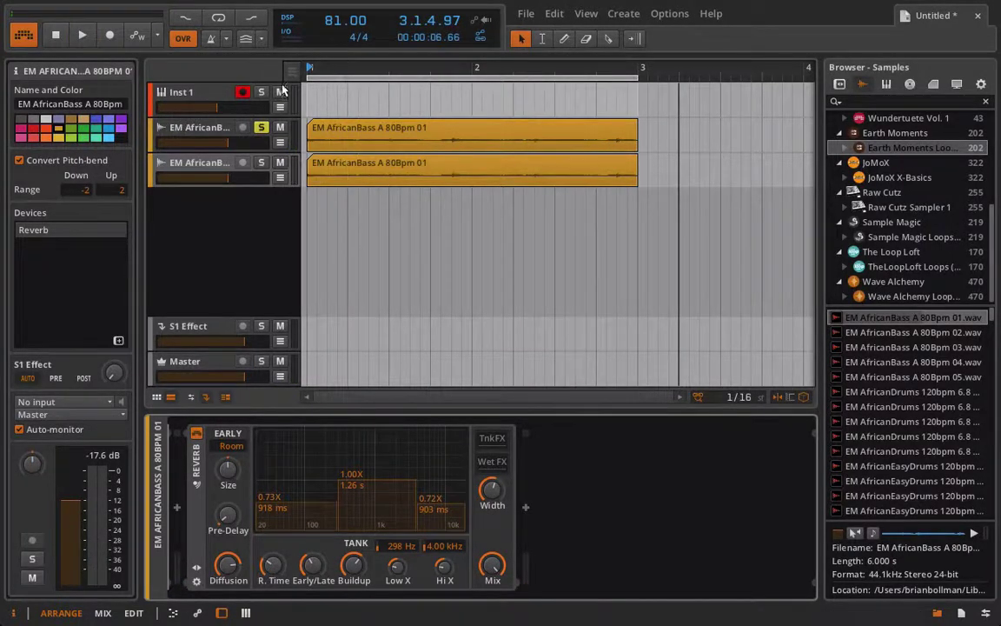
Enable the arrangement loop and play the dry and wet bass tracks together with the original's solo turned off
left_click(219, 18)
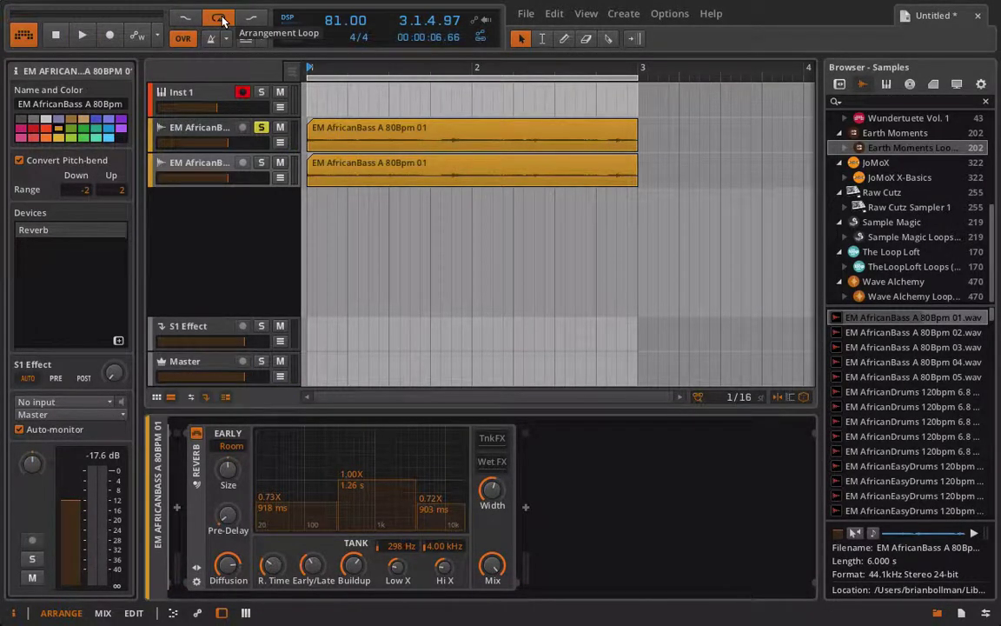
key("space")
left_click(261, 130)
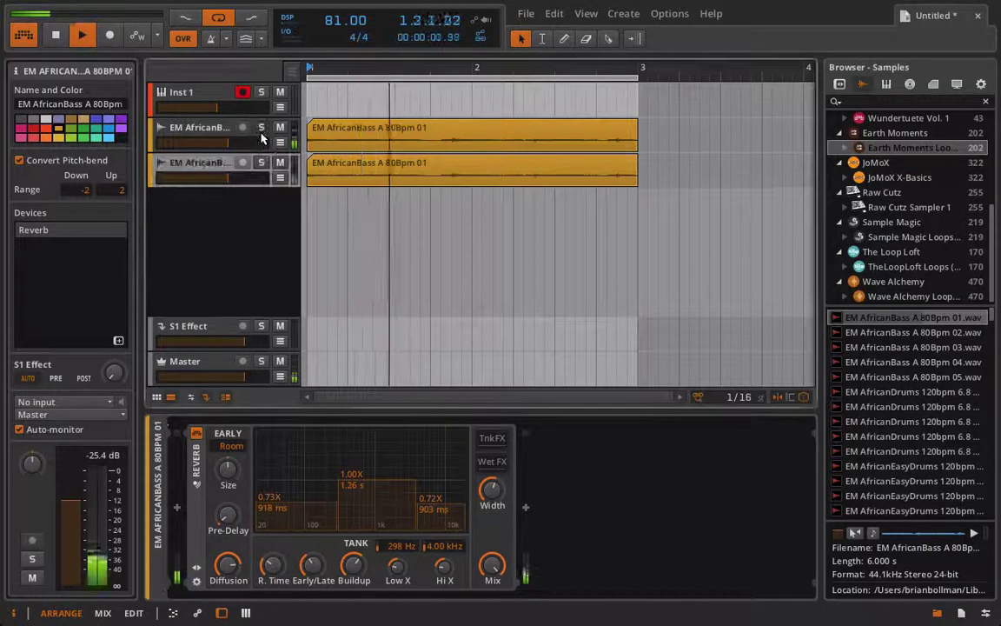
Lower the volume of the wet duplicate track during playback, and delete that track after stopping
left_click_drag(228, 178, 208, 178)
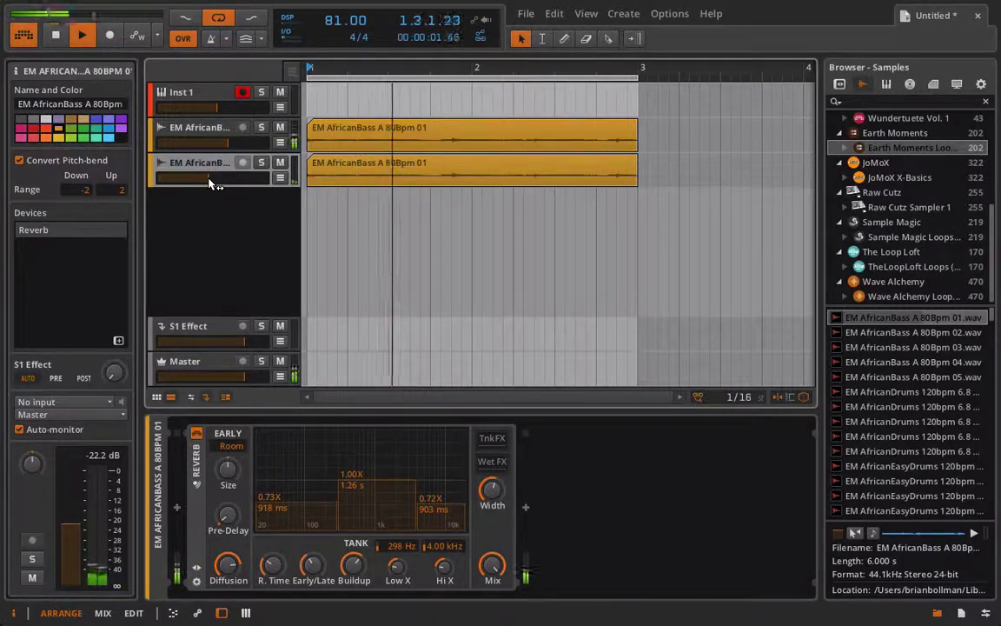
key("space")
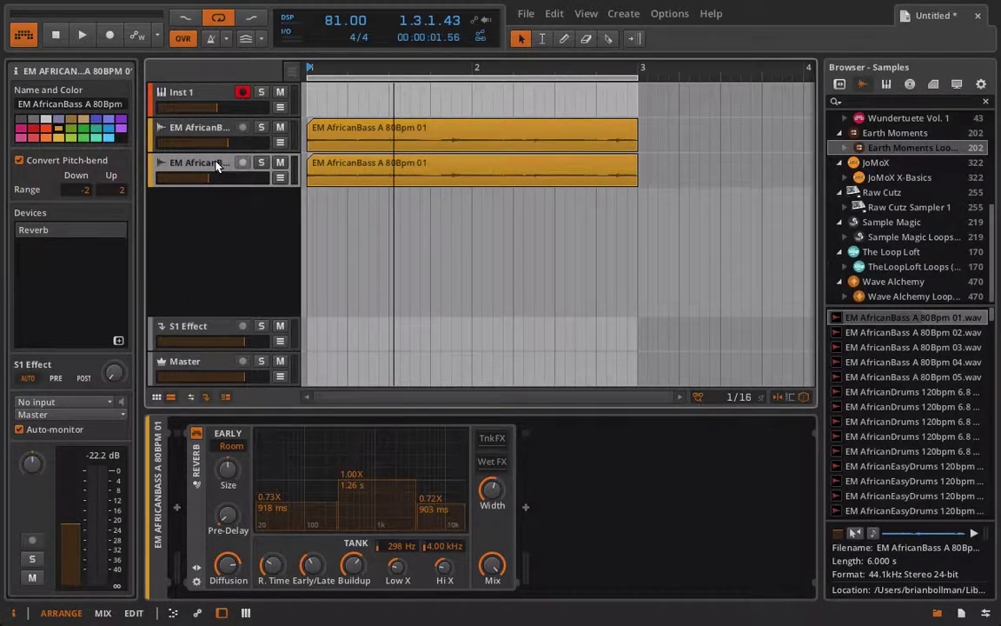
key("Delete")
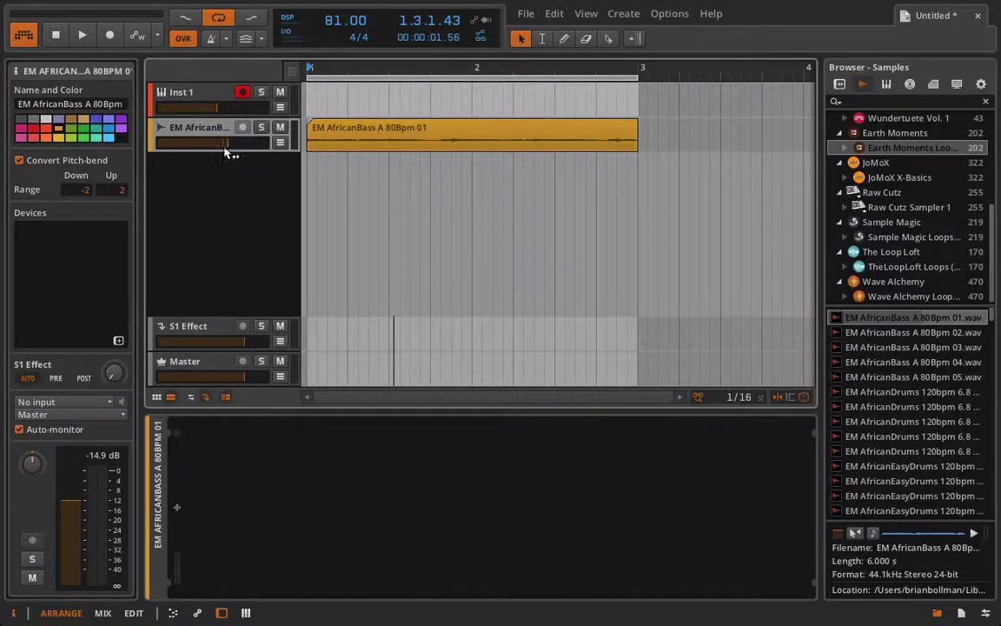
Make three duplicates of the dry bass track and show the S1 Effect track's send list
key("super+d")
key("super+d")
key("super+d")
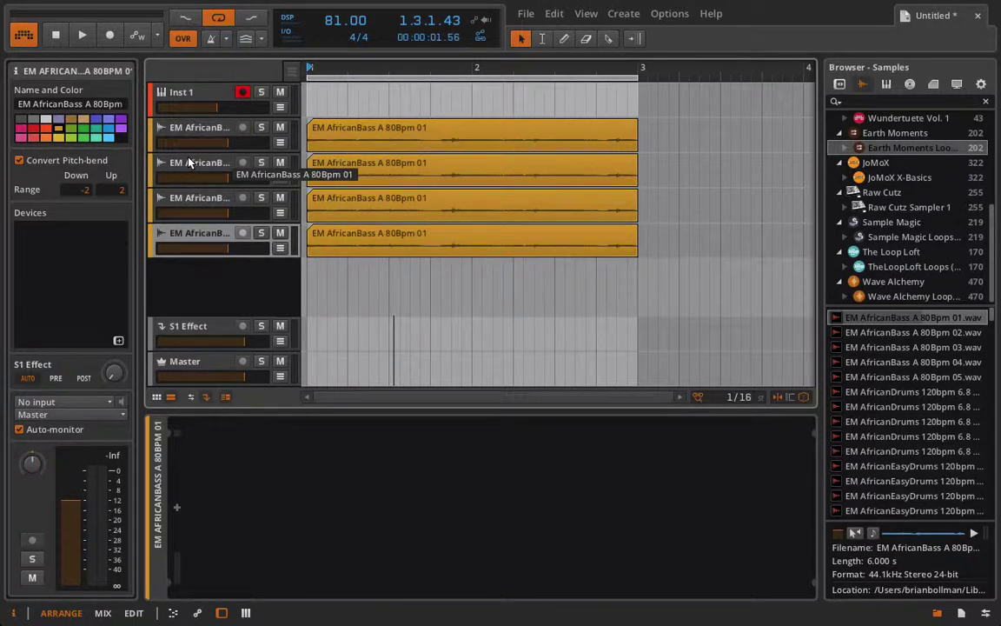
left_click(189, 163)
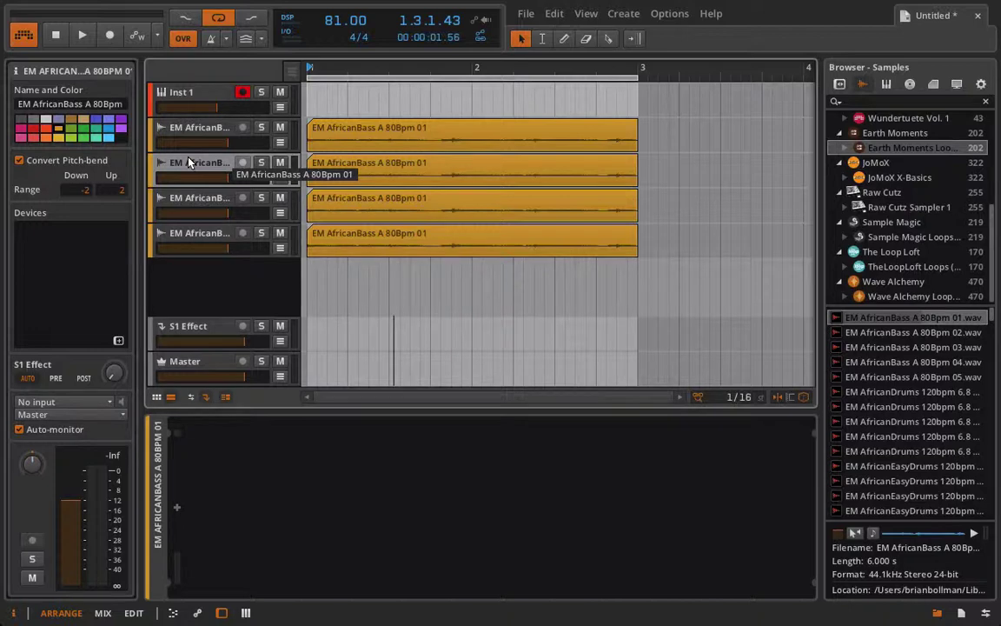
left_click(195, 334)
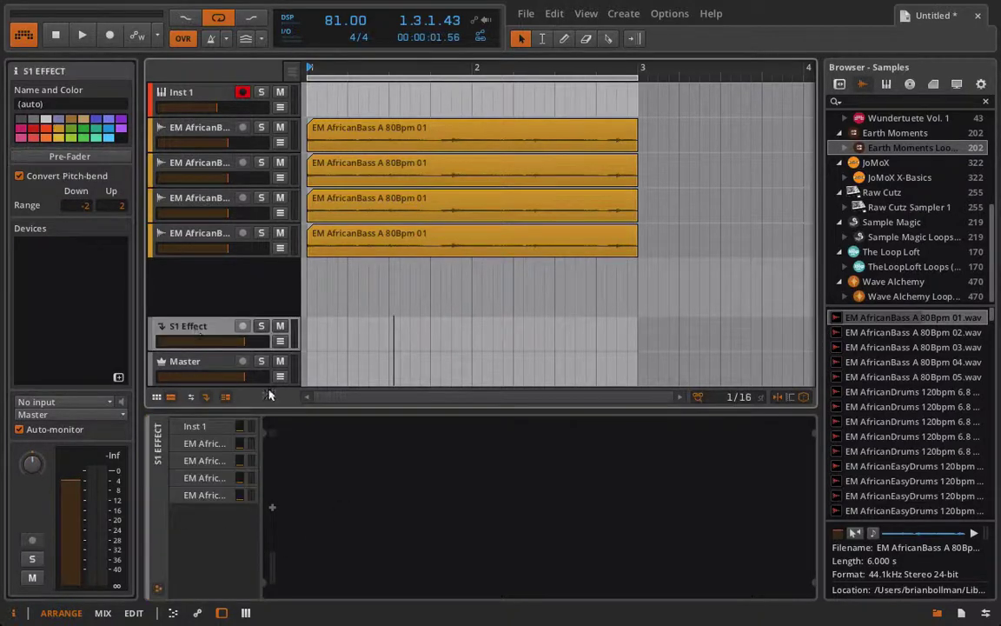
Delete the three duplicate bass tracks, keeping only the original
left_click(201, 165)
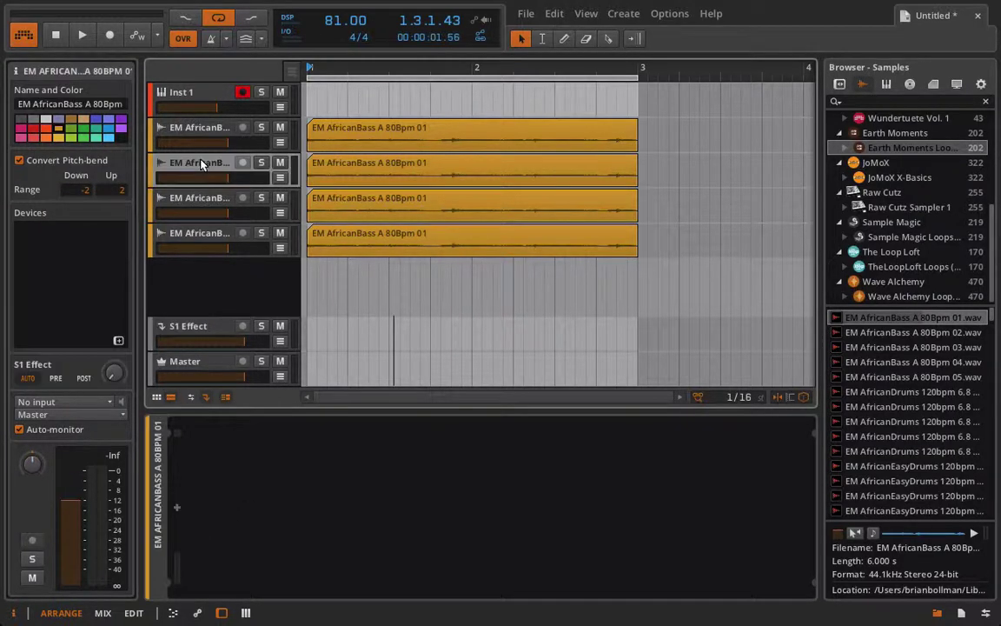
key("Delete")
key("Delete")
key("Delete")
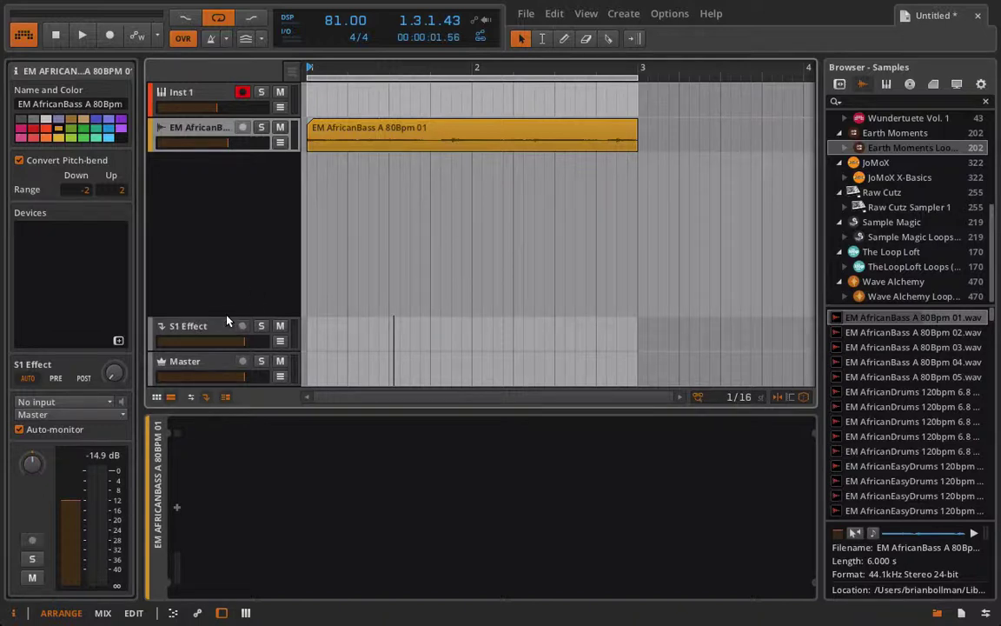
Rename the EM AfricanBass track as A
double_click(193, 130)
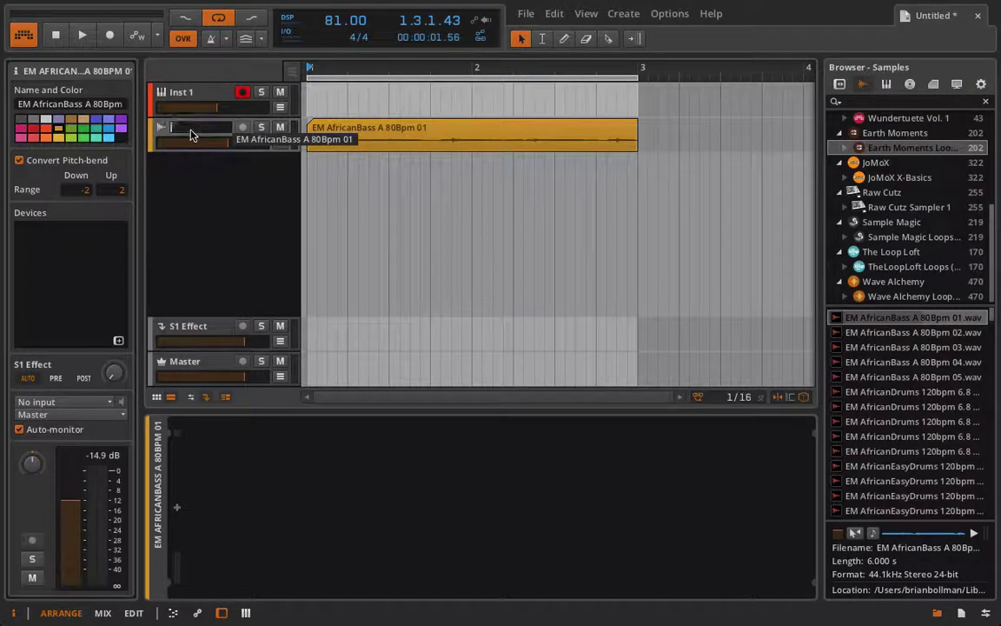
type("A")
key("Return")
Create a new audio track below track A and name it B
right_click(193, 174)
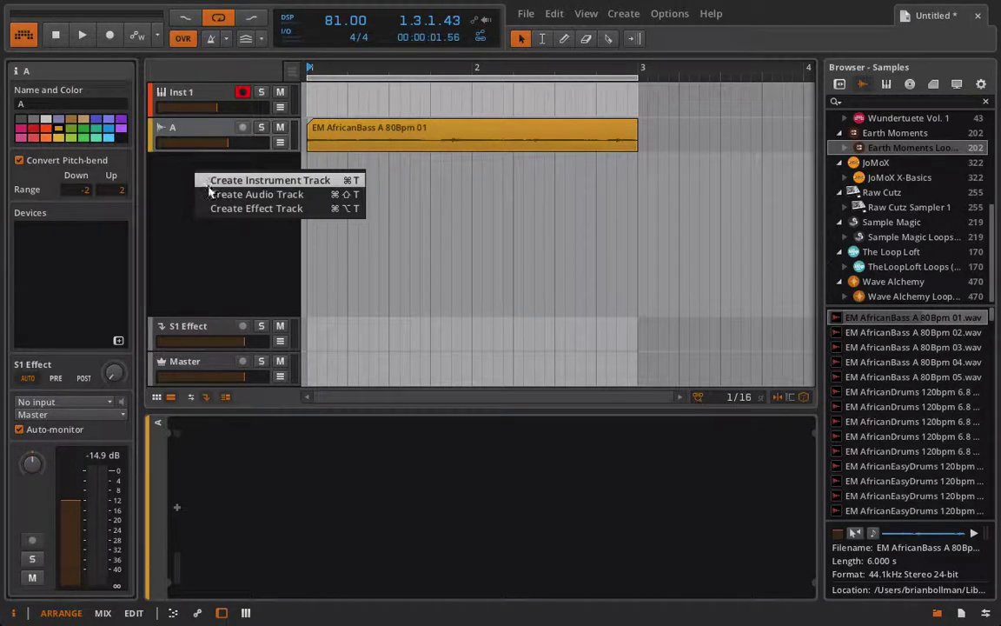
left_click(228, 193)
double_click(193, 164)
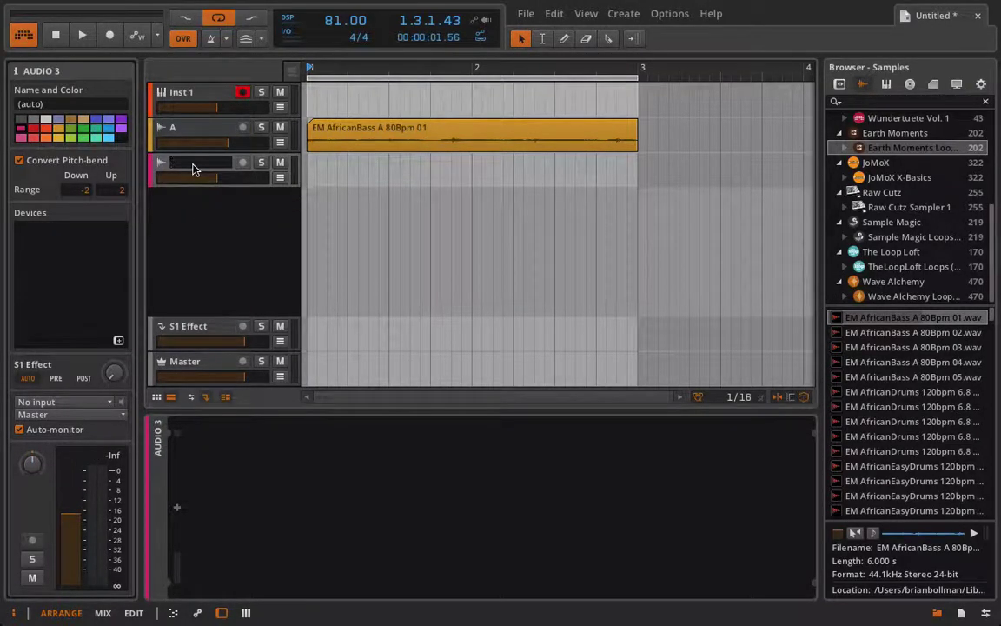
type("B")
key("Return")
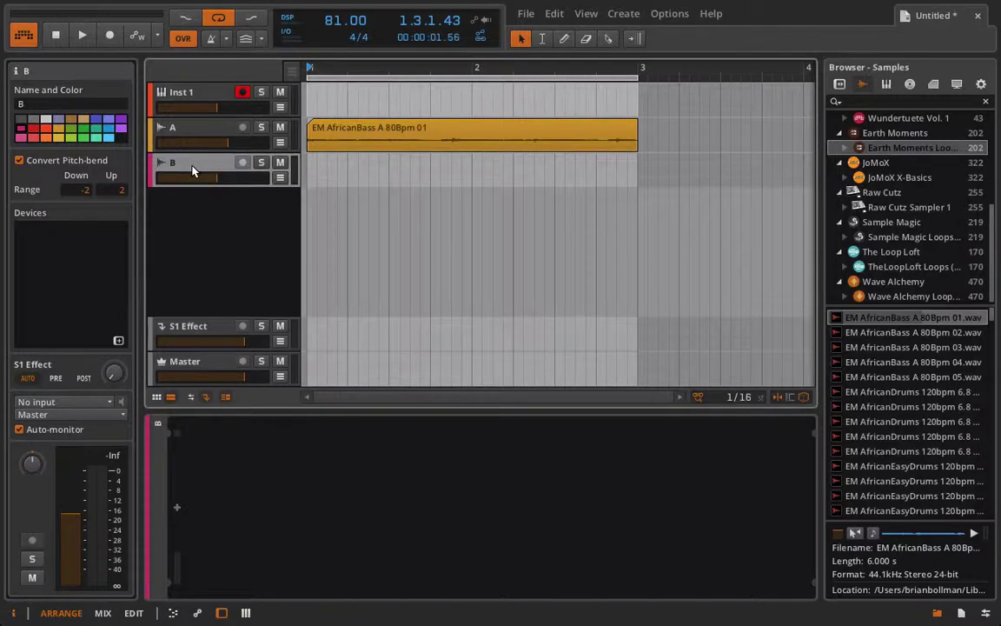
Rename the S1 Effect track as REVERB
left_click(196, 333)
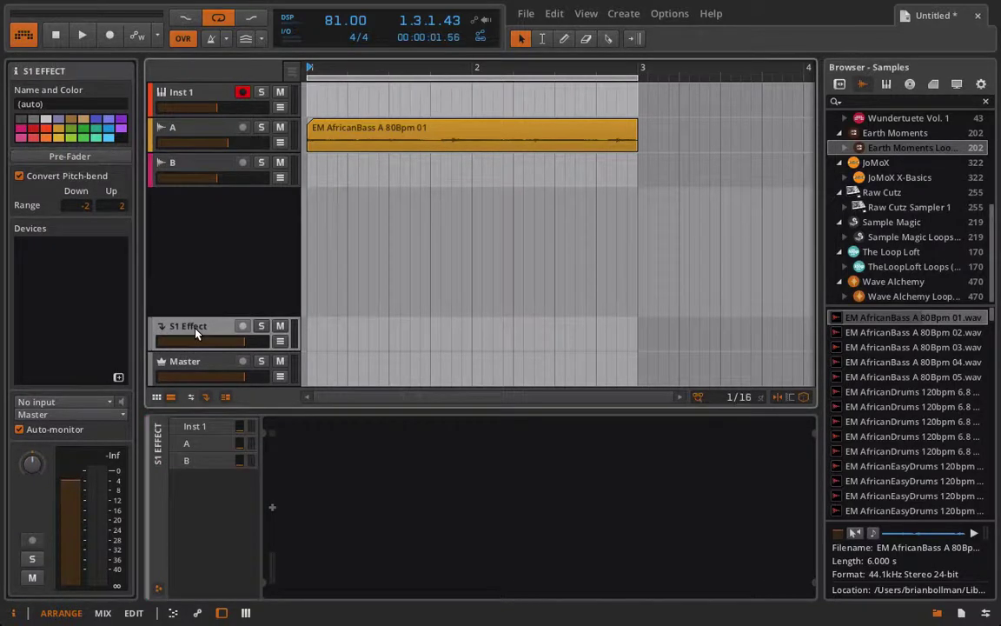
double_click(195, 332)
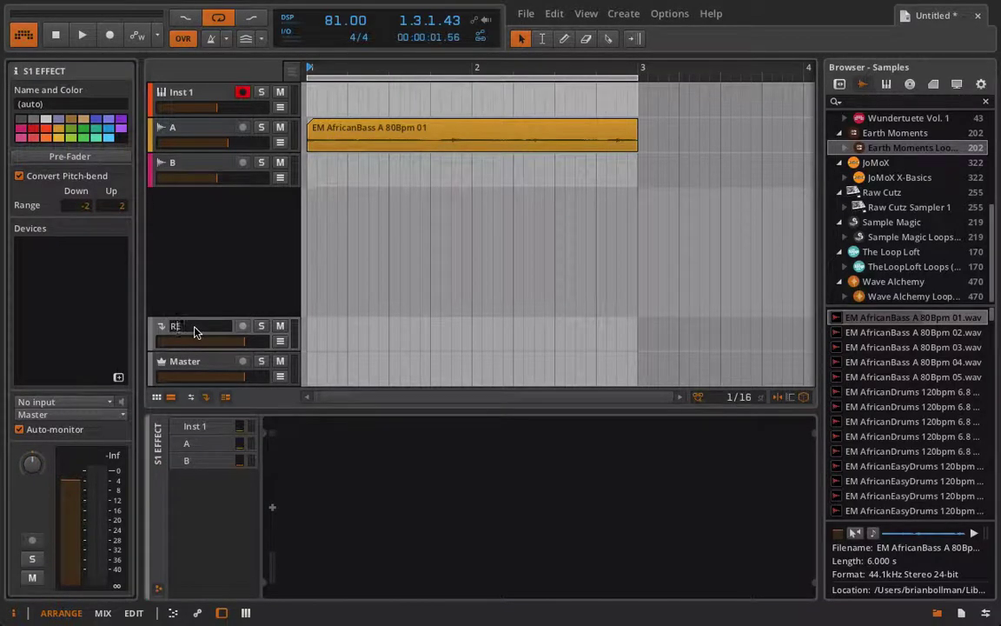
type("REVERB")
key("Return")
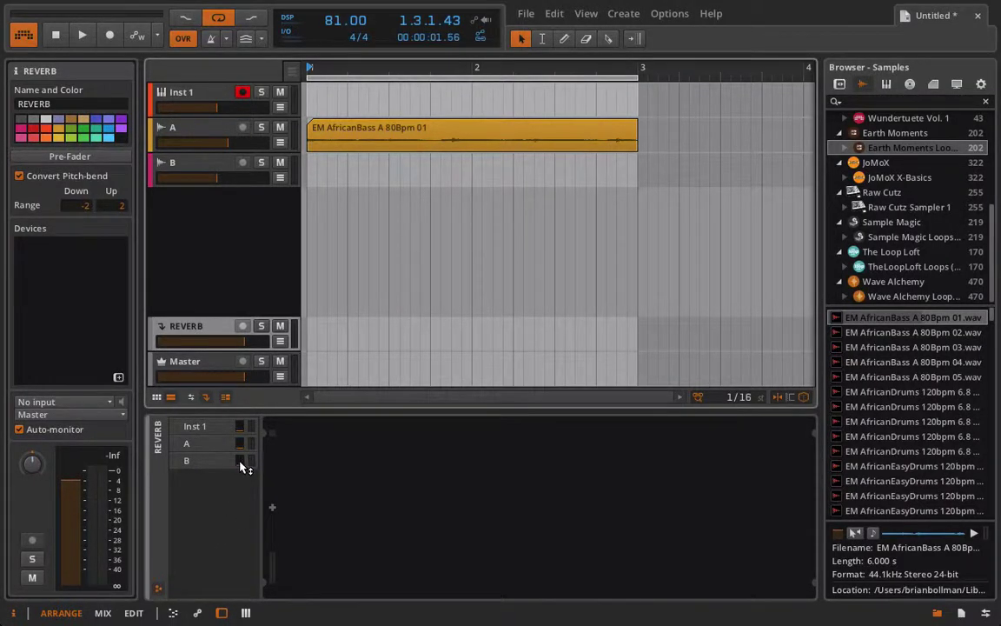
left_click_drag(243, 467, 242, 445)
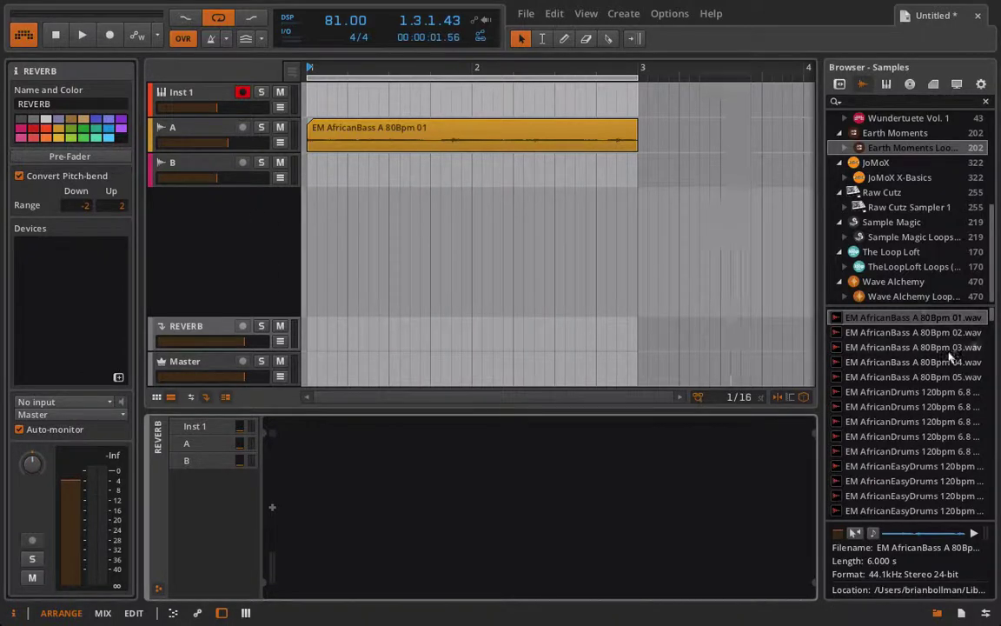
Place the EM Bass Dholak G 90bpm 02 sample at the start of track B and set the tempo to 88 BPM
scroll(916, 426, "down", 5)
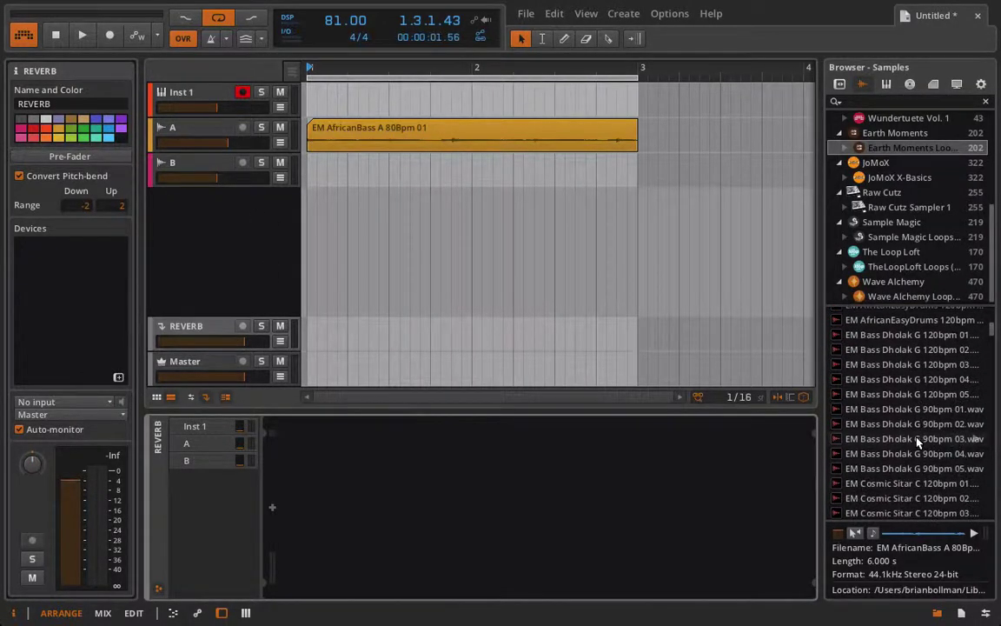
left_click(877, 424)
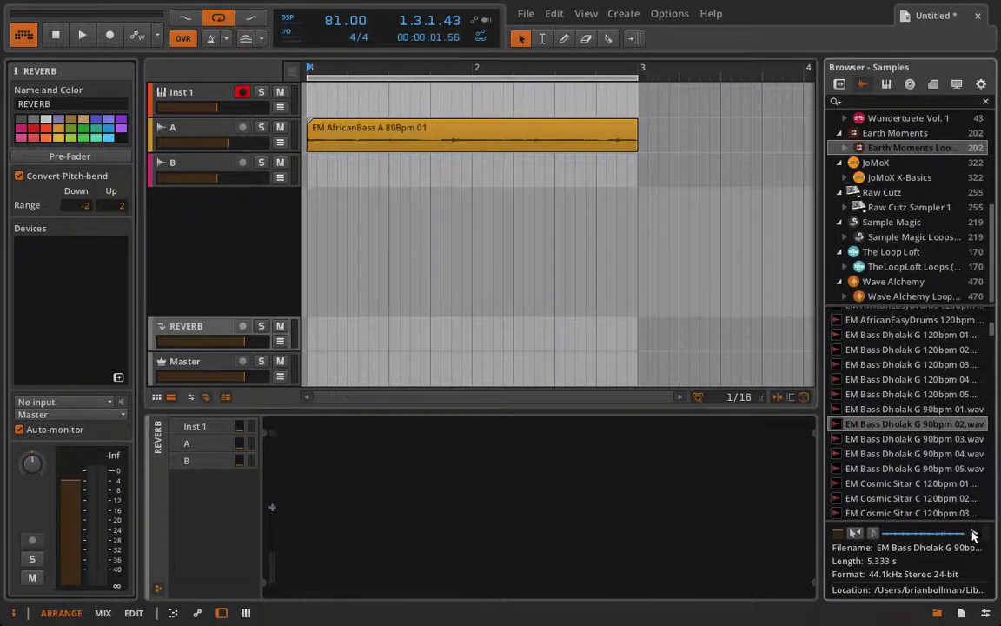
left_click_drag(900, 426, 312, 175)
left_click_drag(345, 20, 345, 9)
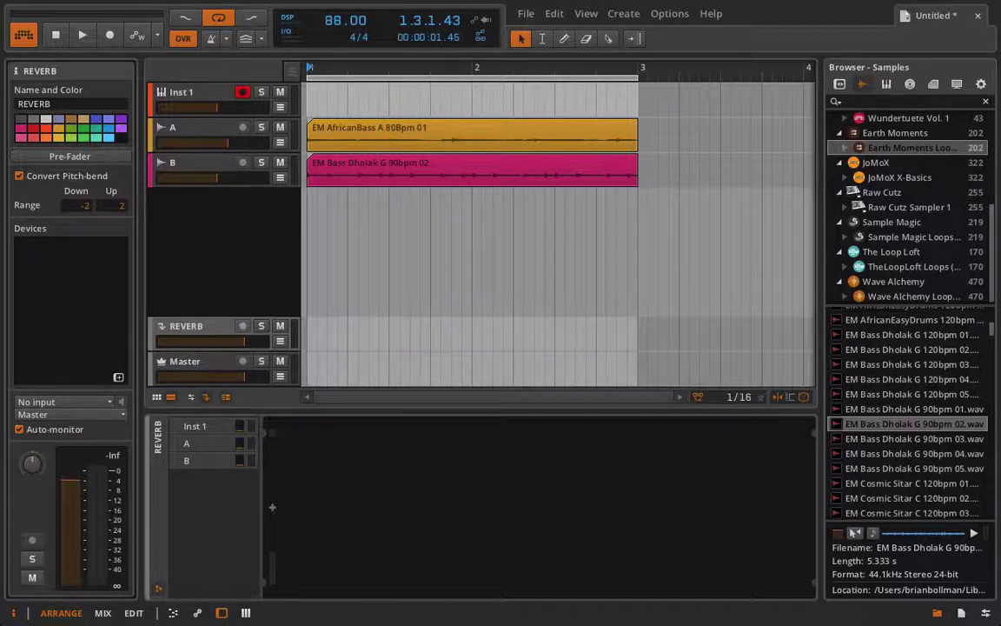
Lower track B's volume to about -12.3 dB while the loop plays, and stop playback
key("space")
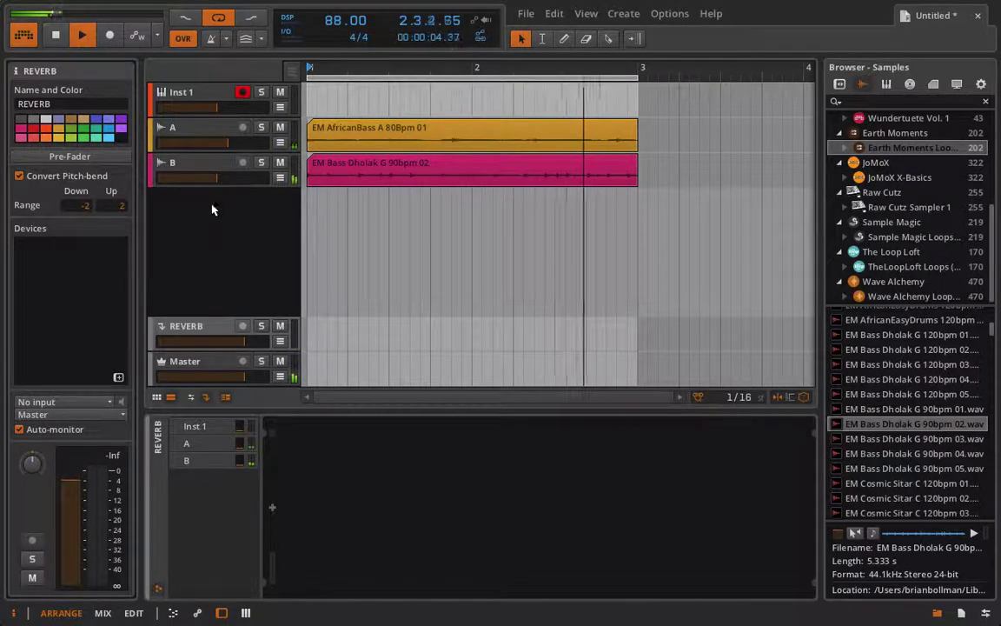
left_click(213, 178)
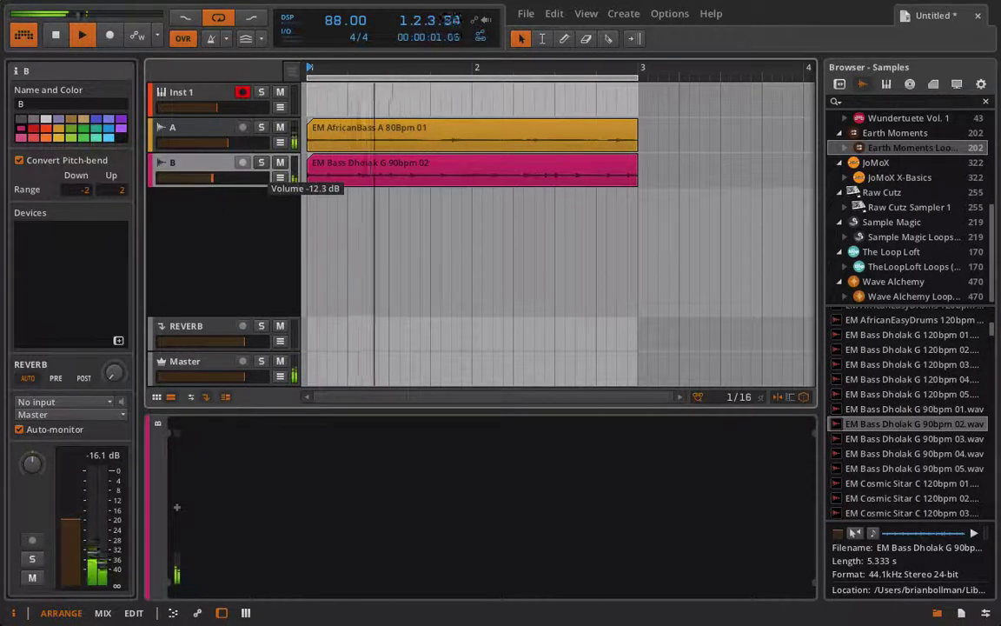
key("space")
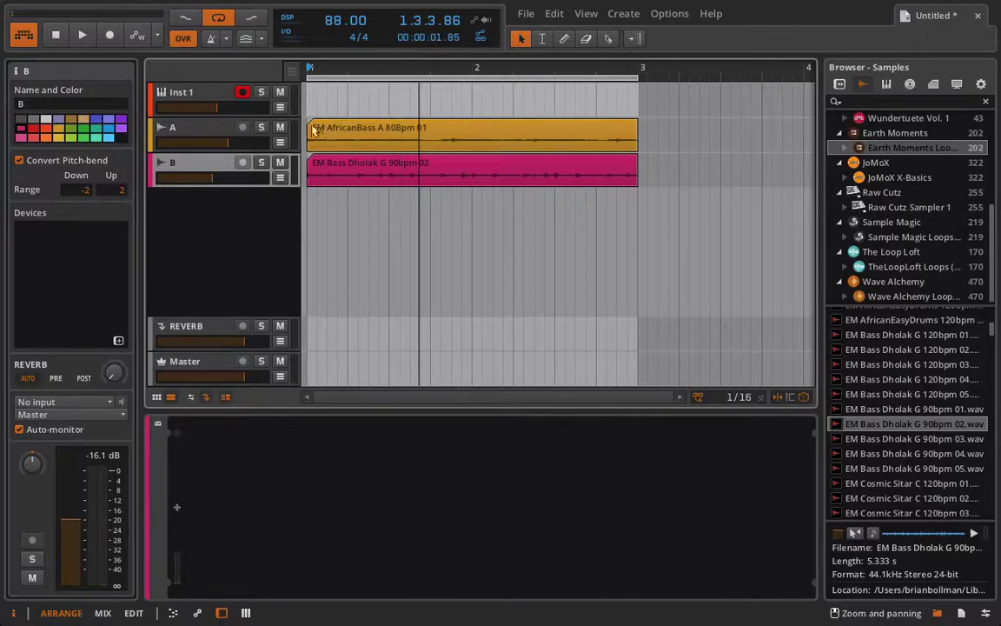
Examine the REVERB send controls of the tracks in the mixer, in track A's settings and on the REVERB effect track
left_click(197, 131)
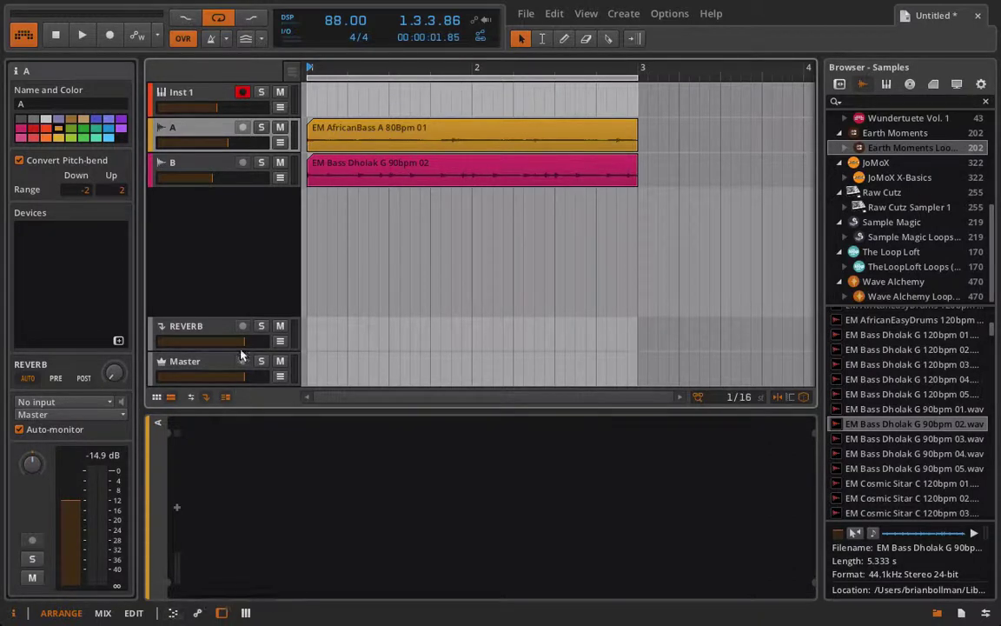
key("alt+2")
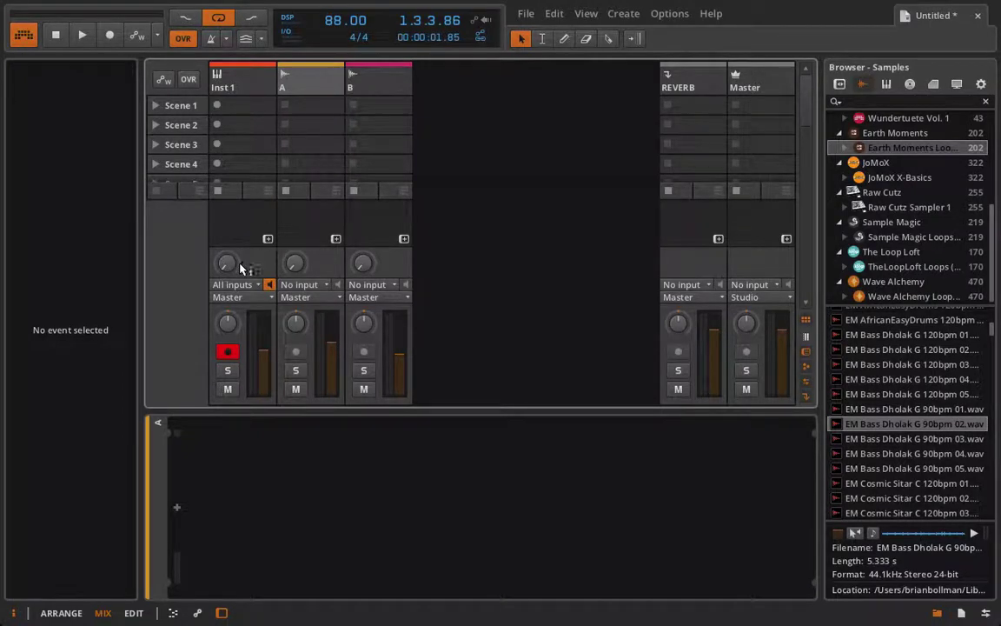
mouse_move(240, 264)
left_mouse_down()
mouse_move(240, 239)
mouse_move(240, 263)
left_mouse_up()
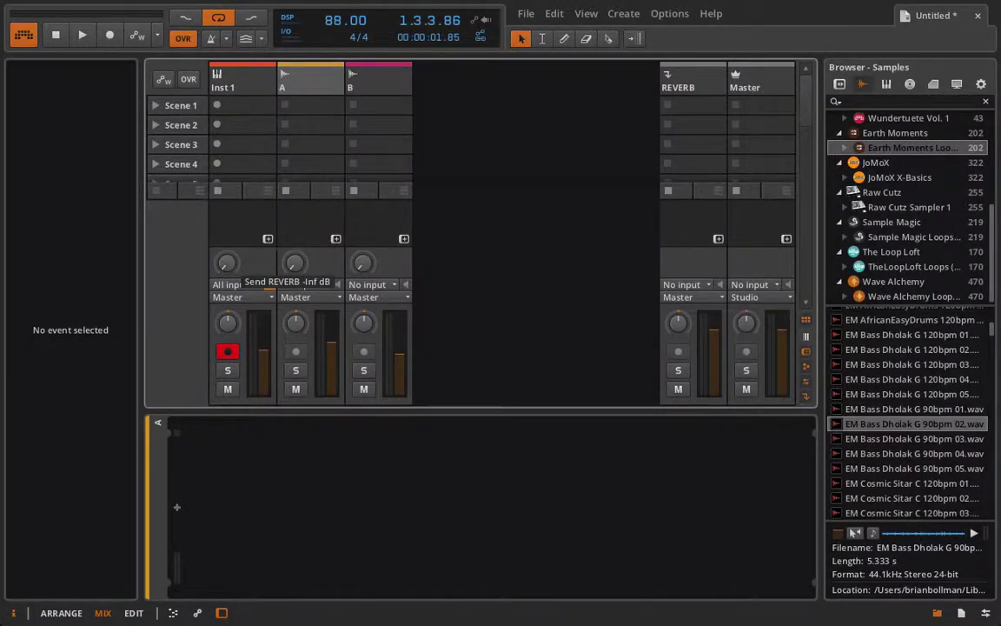
key("alt+1")
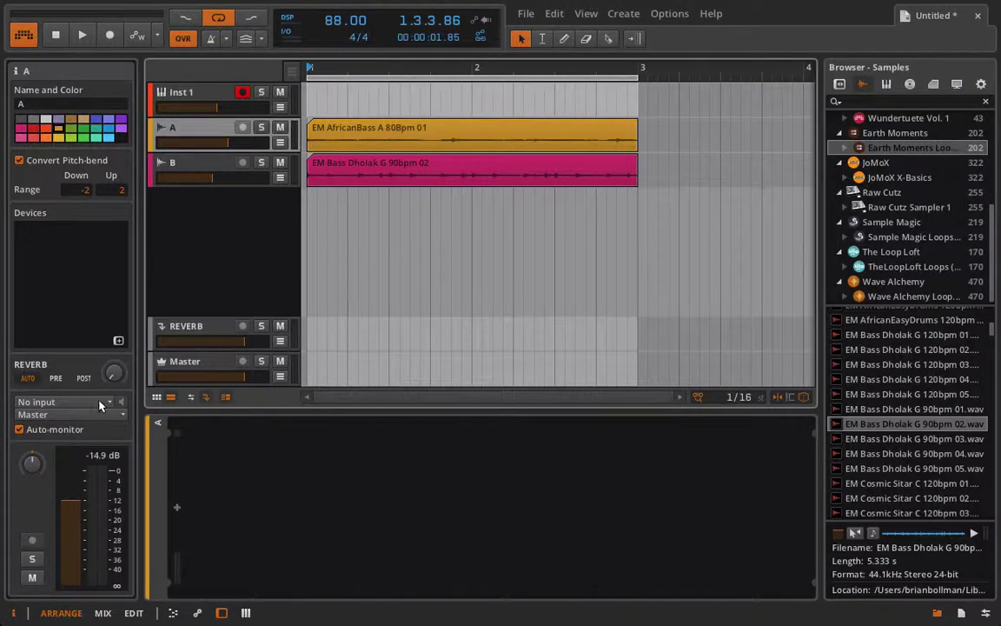
mouse_move(113, 375)
left_click(192, 333)
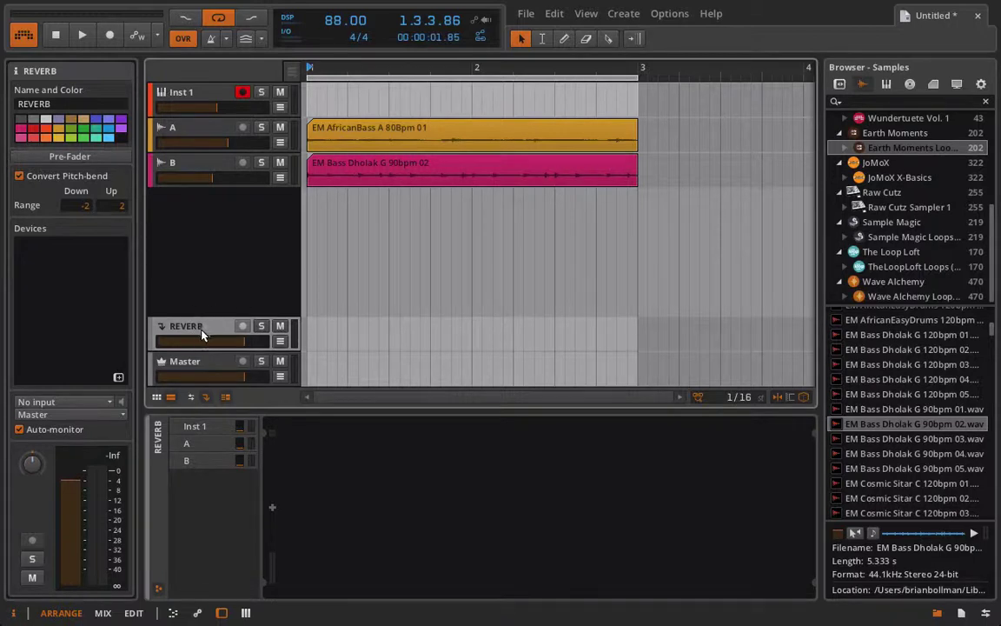
mouse_move(236, 449)
left_mouse_down()
mouse_move(236, 439)
mouse_move(236, 450)
left_mouse_up()
key("alt+2")
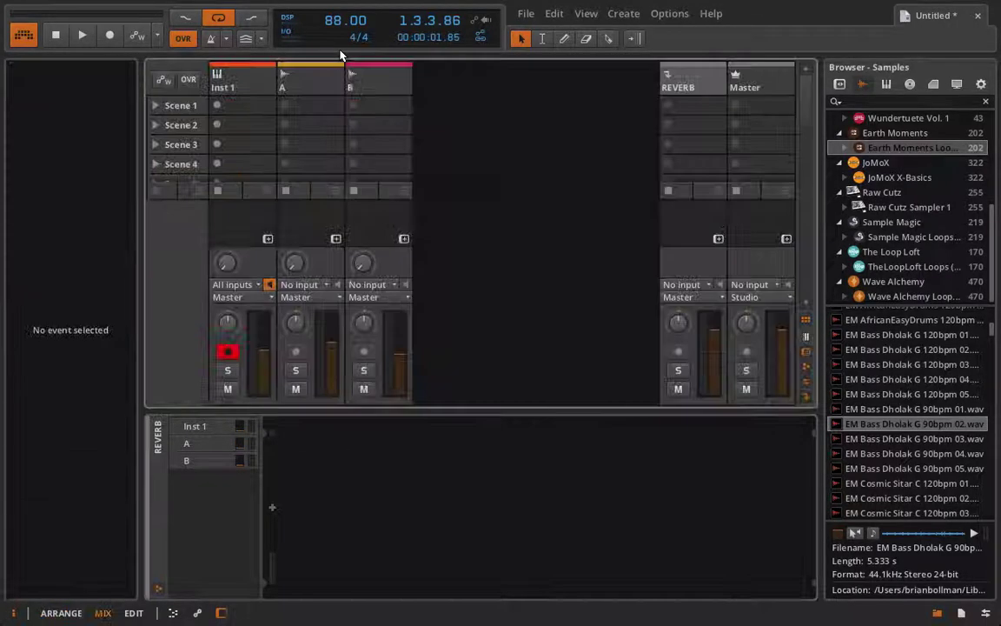
key("alt+1")
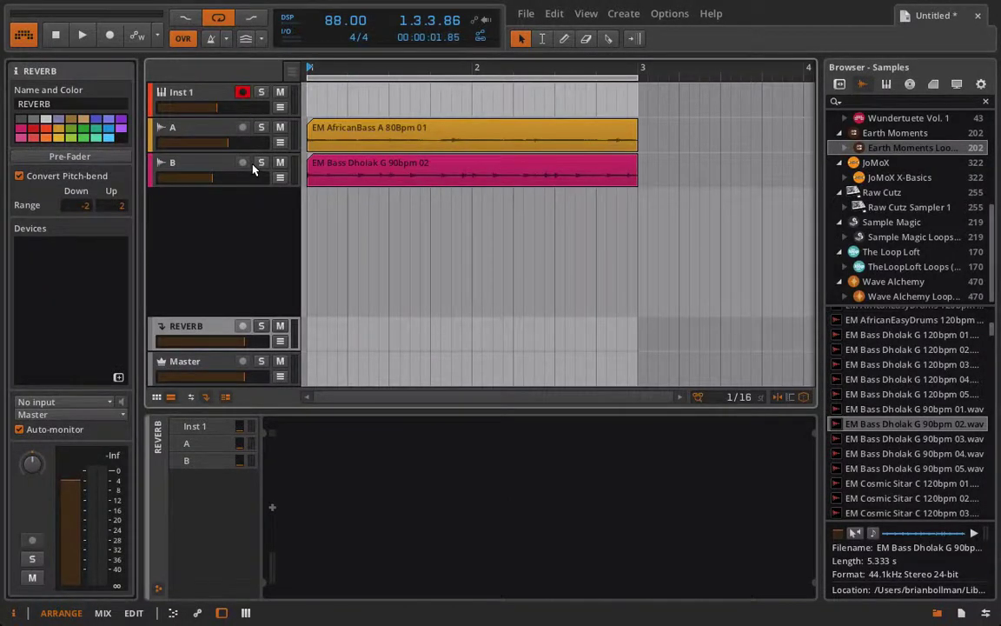
Raise track A's REVERB send to its maximum while the loop plays, and stop playback
key("space")
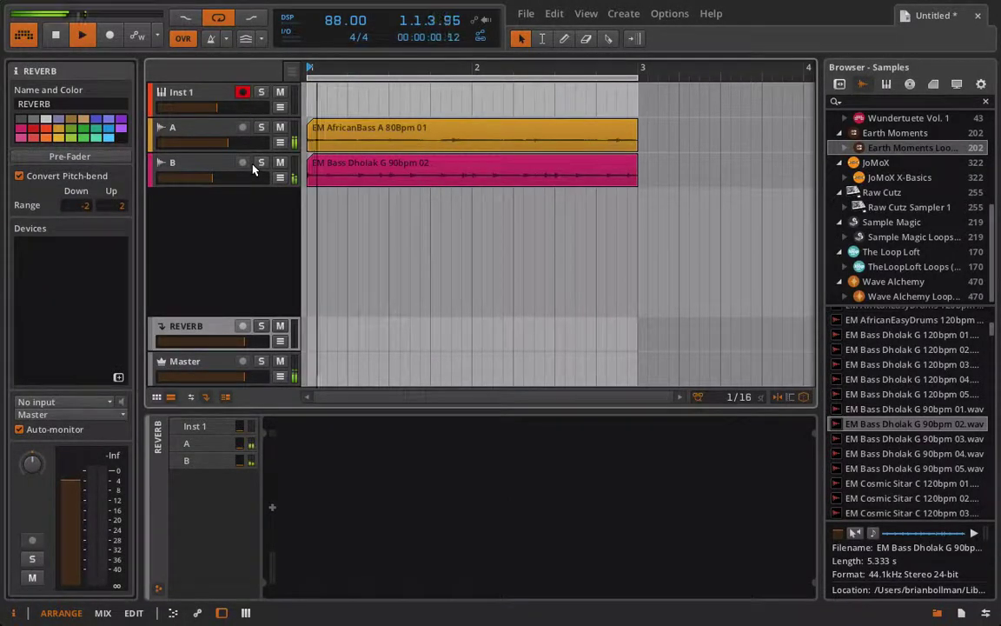
left_click(206, 136)
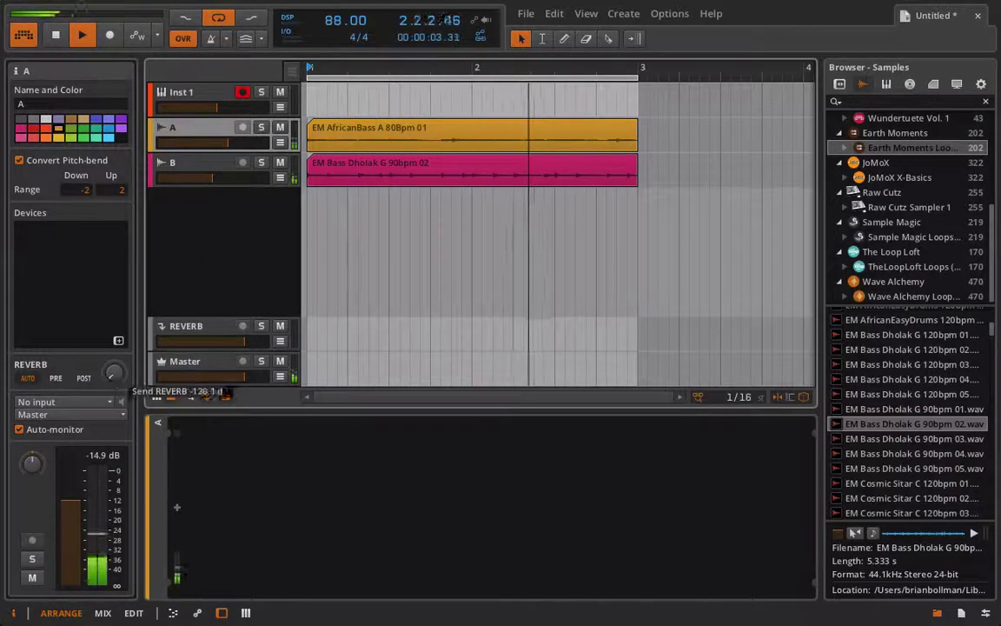
left_click_drag(113, 374, 112, 300)
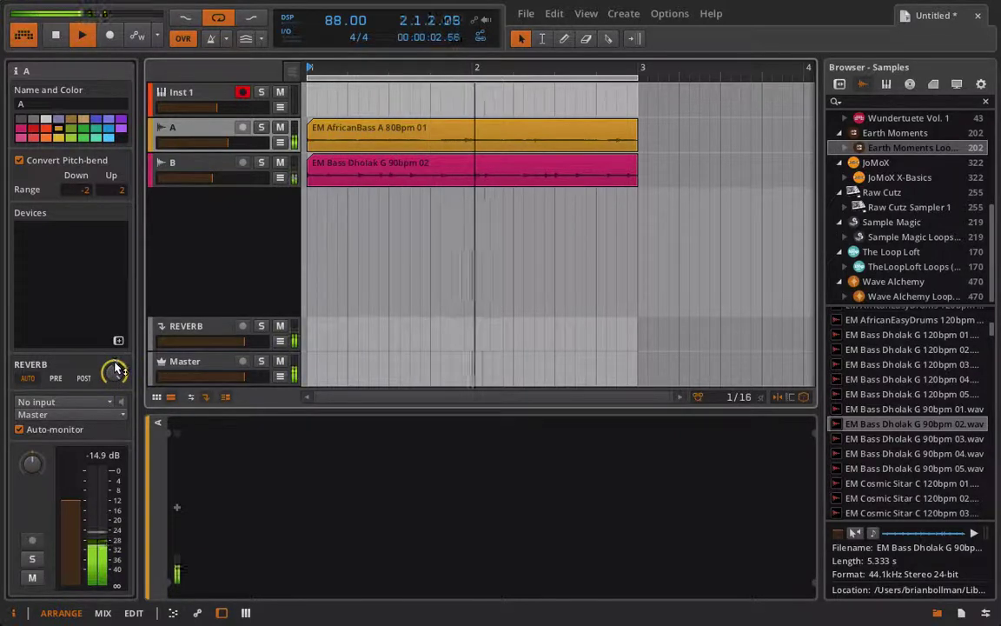
key("space")
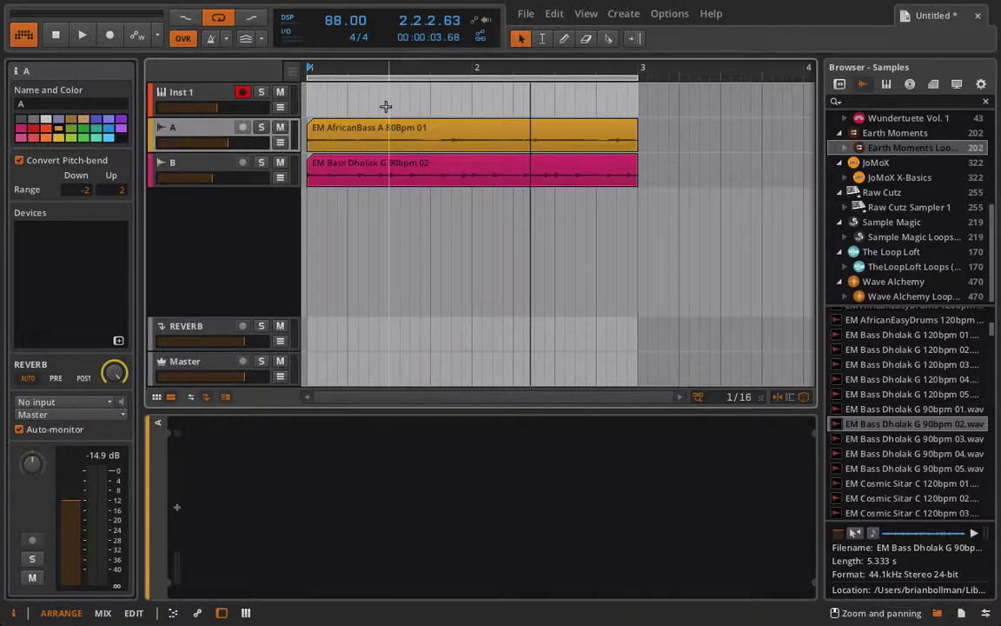
Solo the REVERB effect track and play the loop from the start to hear only the signal sent to it
left_click(262, 326)
key("space")
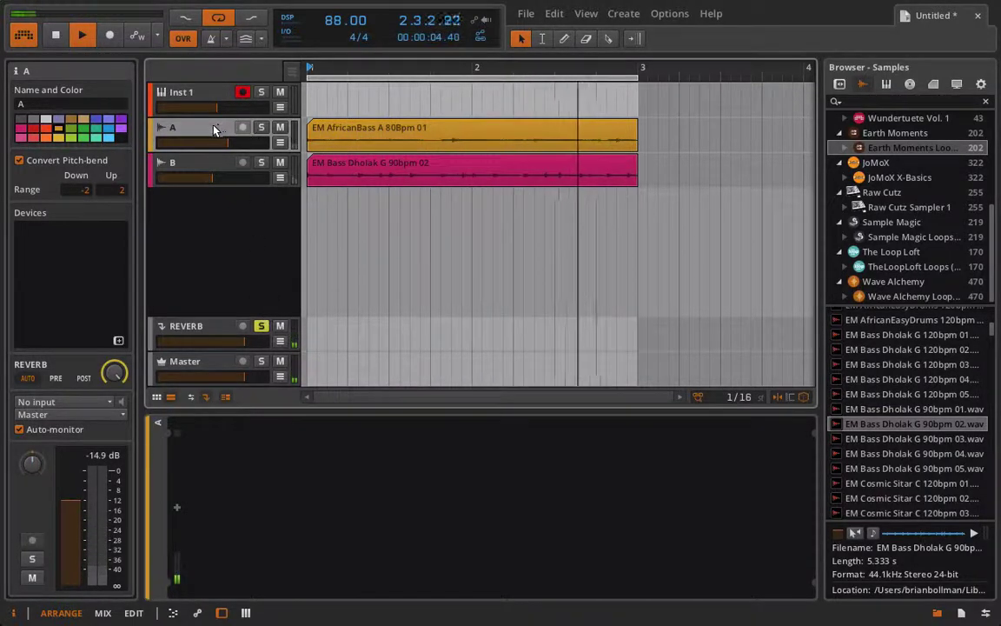
key("space")
key("space")
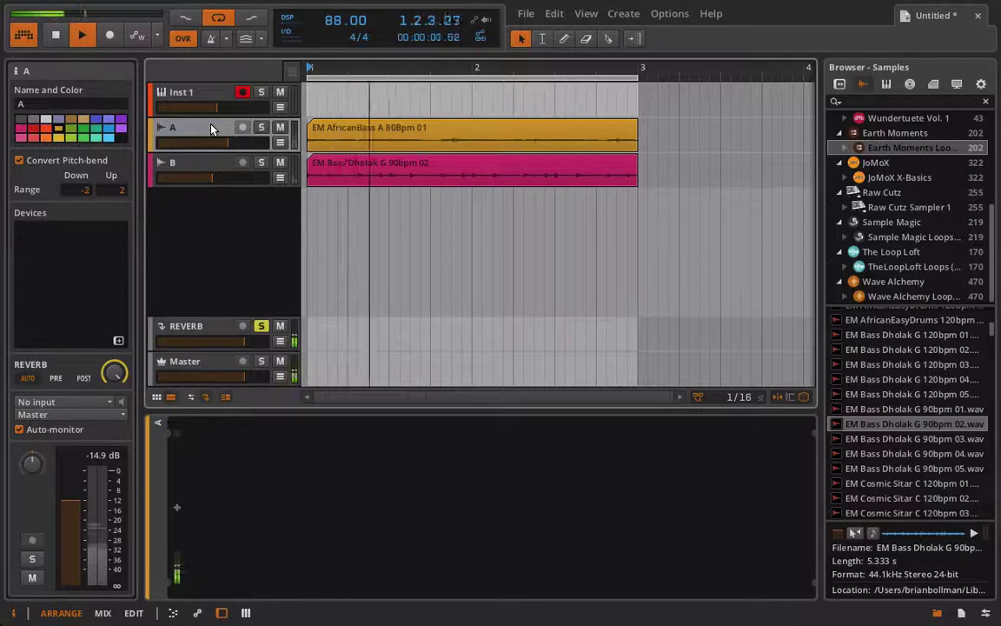
Raise track B's REVERB send to roughly two thirds of its range while the loop plays
left_click(195, 166)
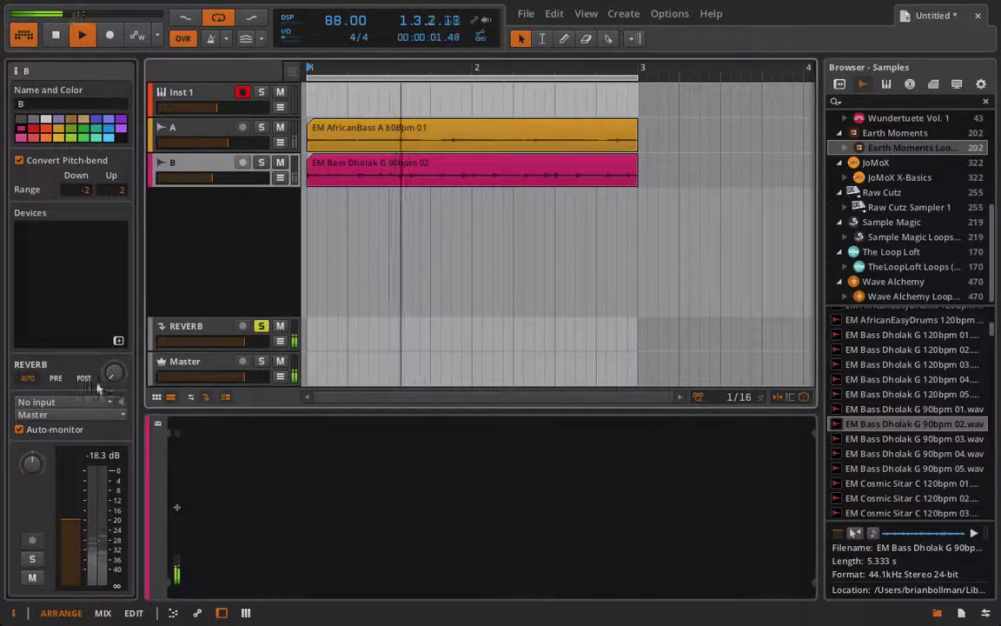
mouse_move(111, 377)
left_click_drag(110, 374, 110, 343)
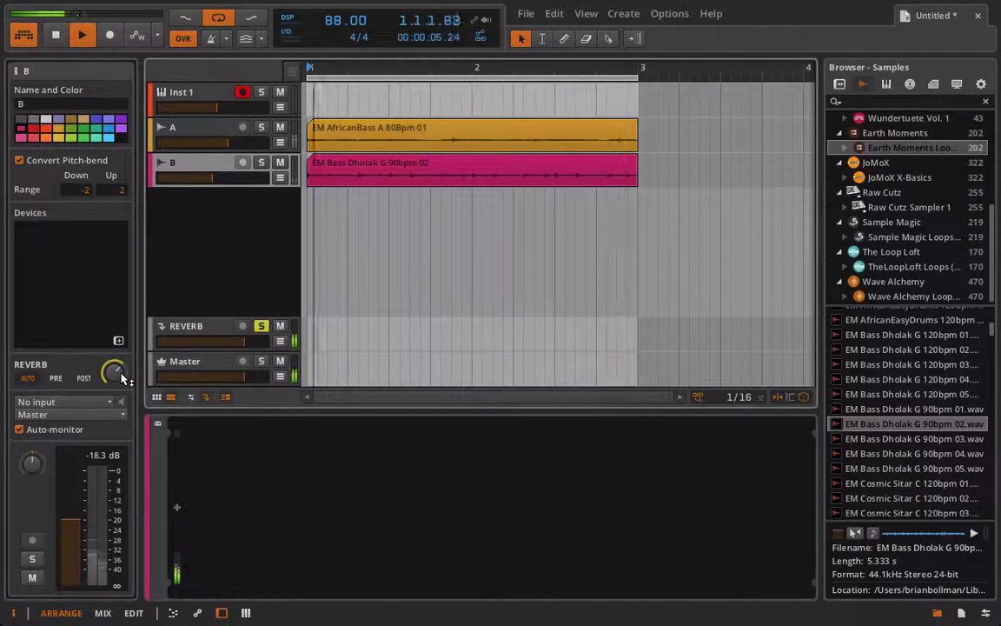
Compare the REVERB sends of tracks A and B in the mixer, return to track A in the arrangement and stop playback
key("F2")
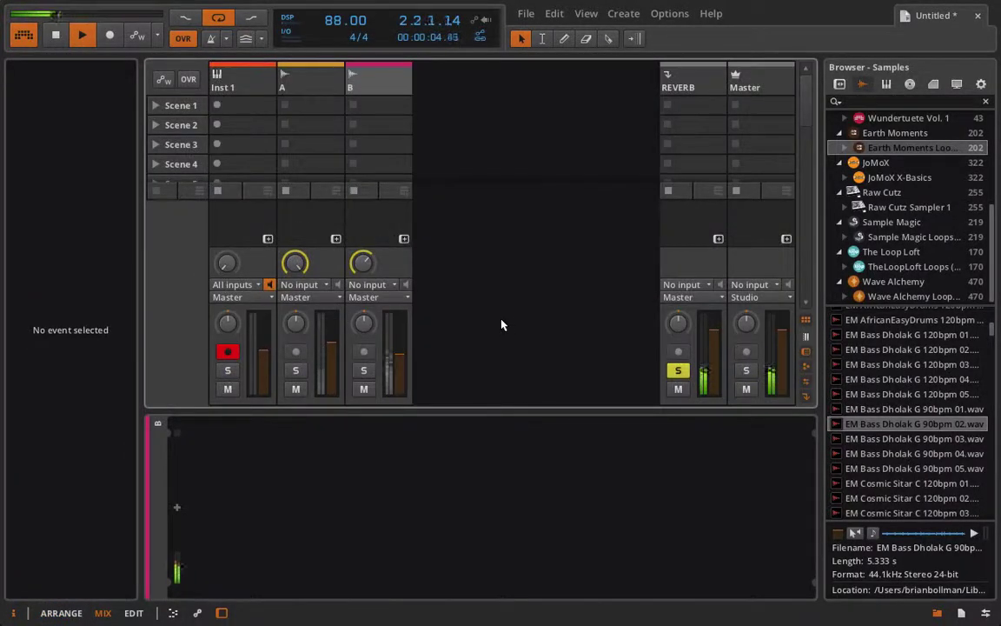
left_click(693, 81)
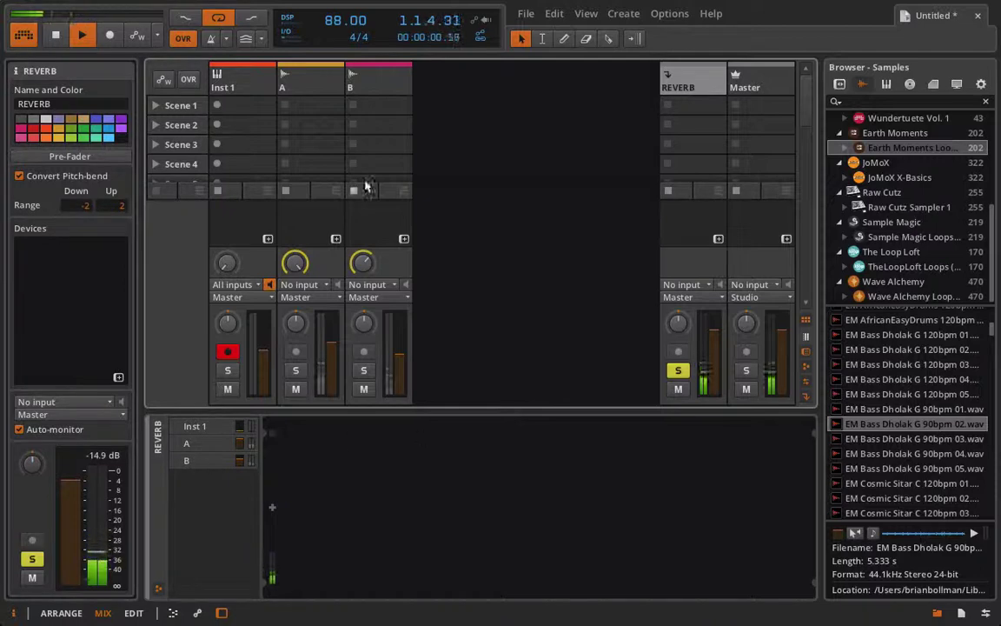
left_click(279, 74)
key("alt+1")
key("space")
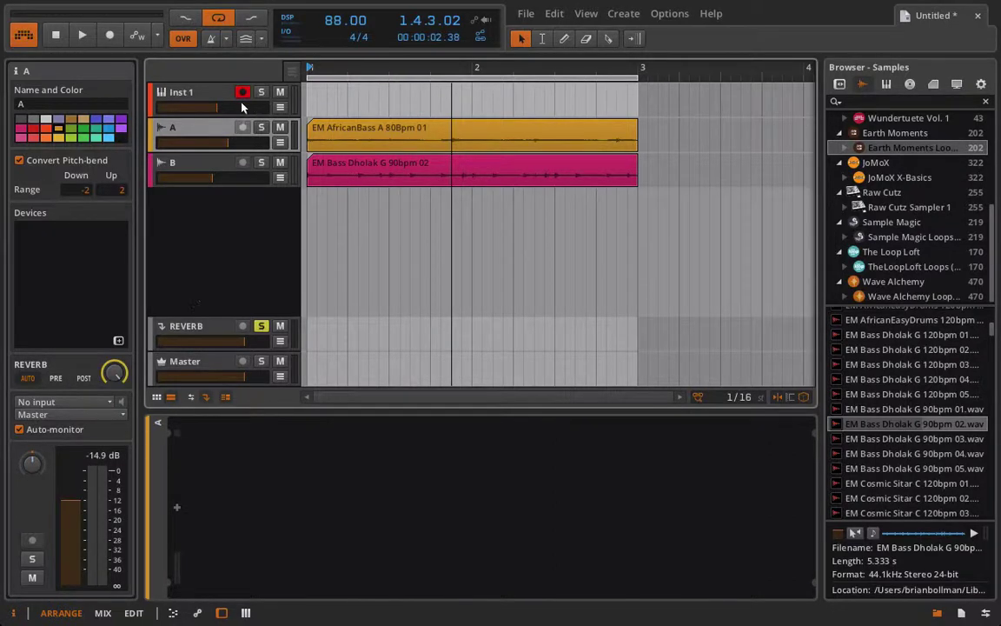
Set track A's REVERB send to pre-fader, mute track A and play the loop
left_click(55, 378)
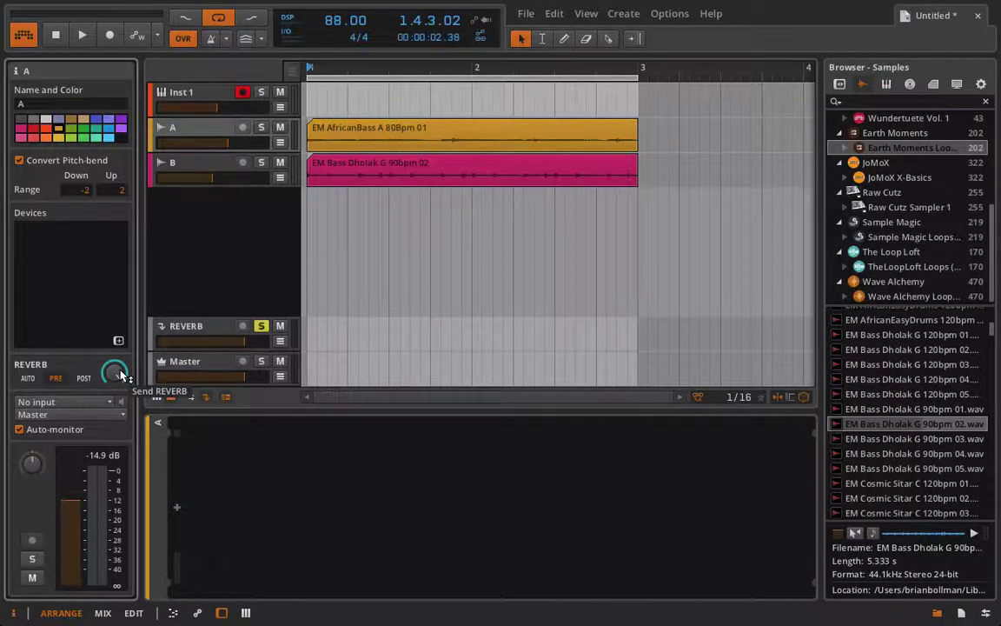
left_click(280, 128)
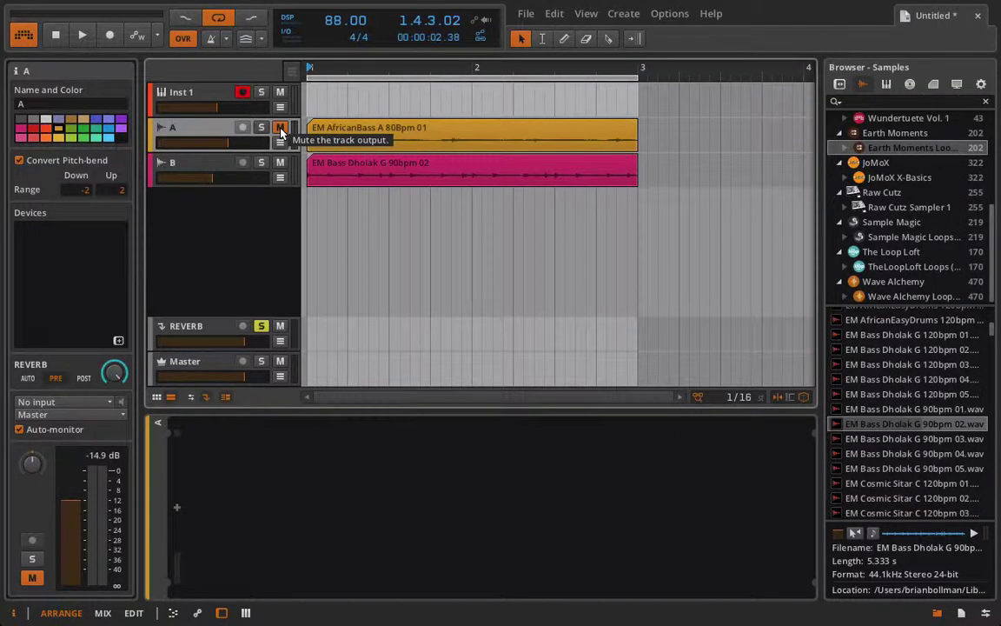
left_click(210, 163)
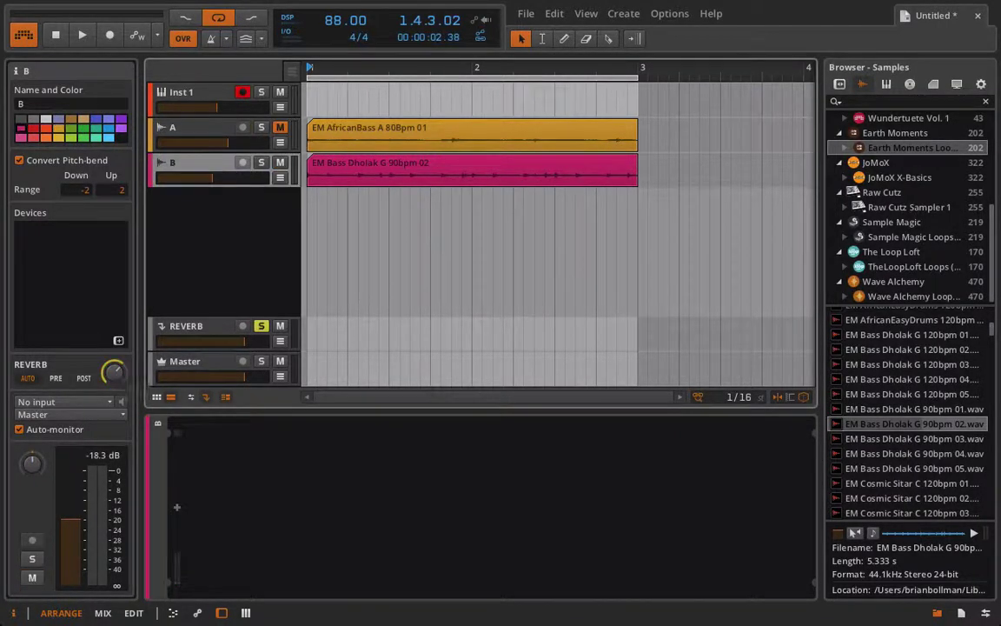
left_click(193, 129)
key("space")
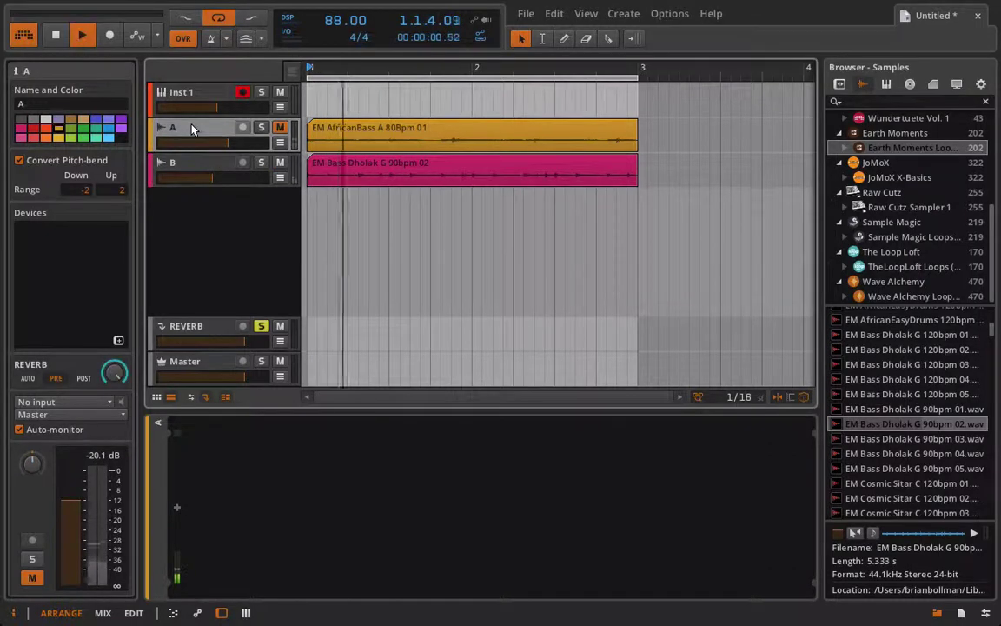
Unmute track A, lower its volume to -Inf and play the loop to hear the pre-fader send
left_click(280, 128)
left_click_drag(224, 143, 161, 149)
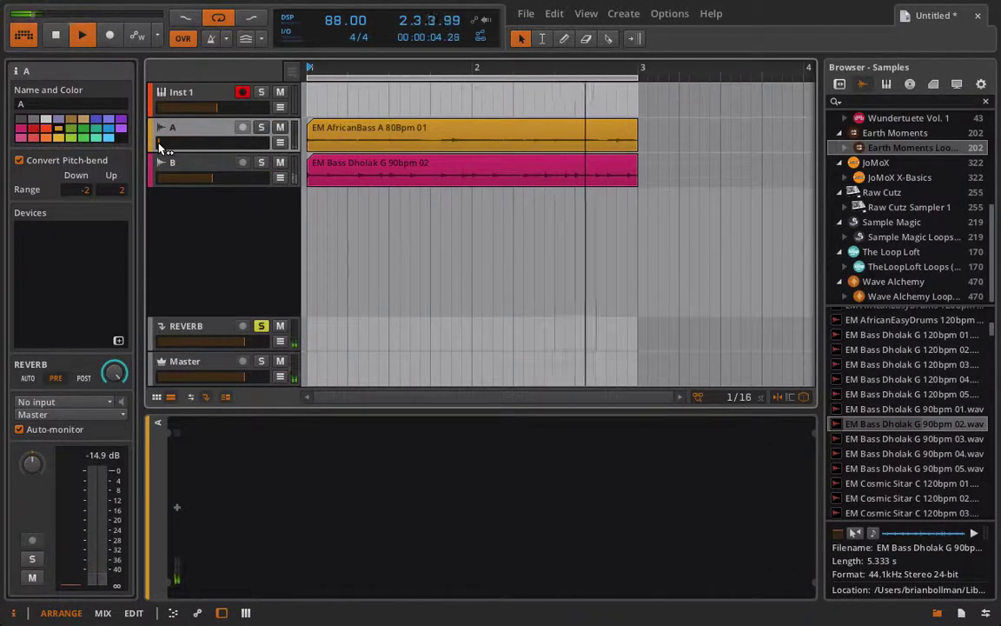
key("space")
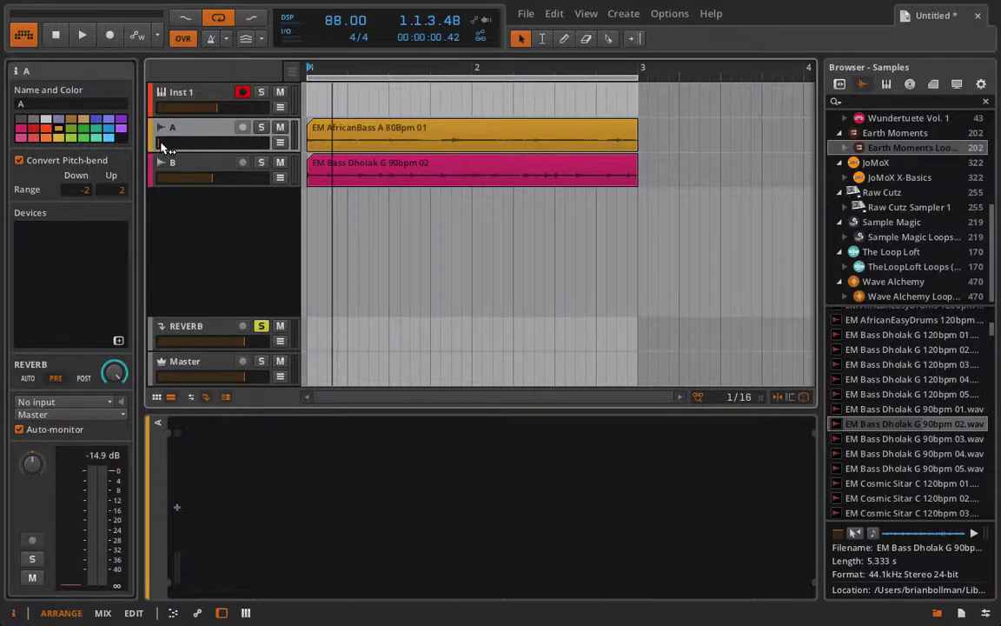
key("space")
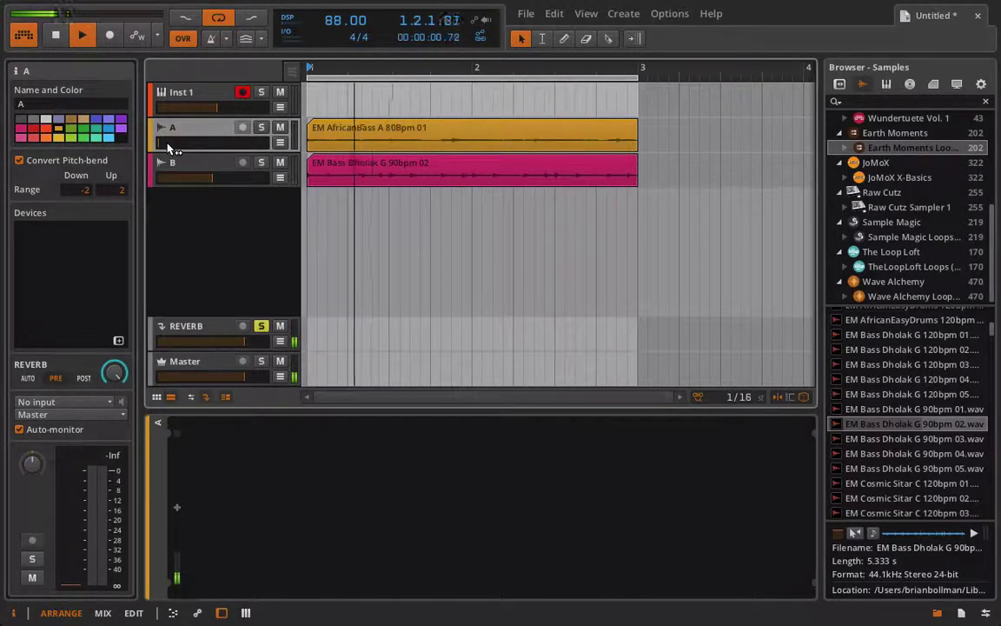
Switch track A's REVERB send to post-fader and bring the track's volume back up to its earlier level
left_click(85, 381)
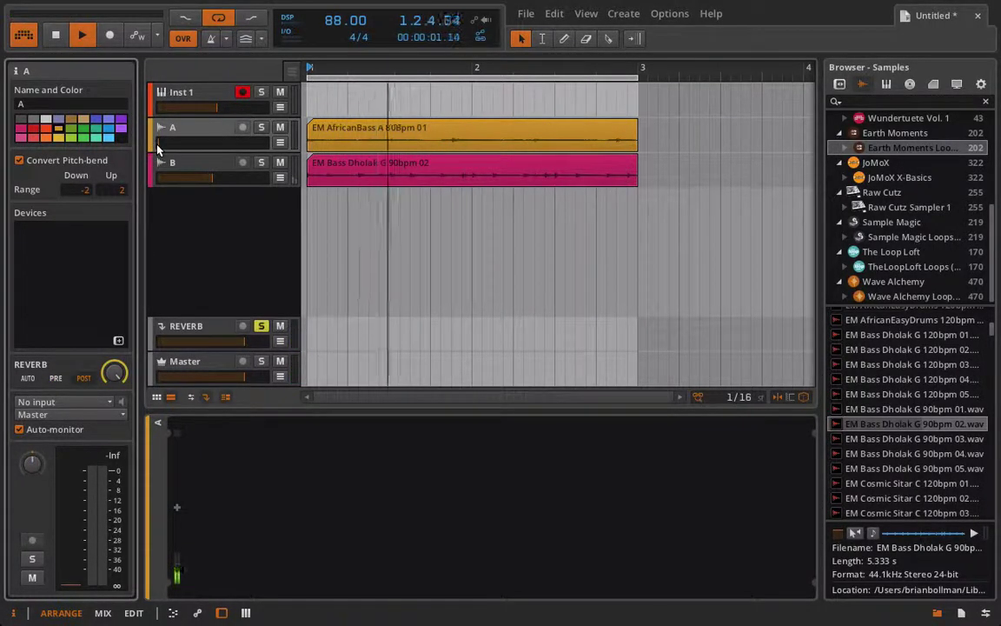
left_click_drag(157, 144, 239, 147)
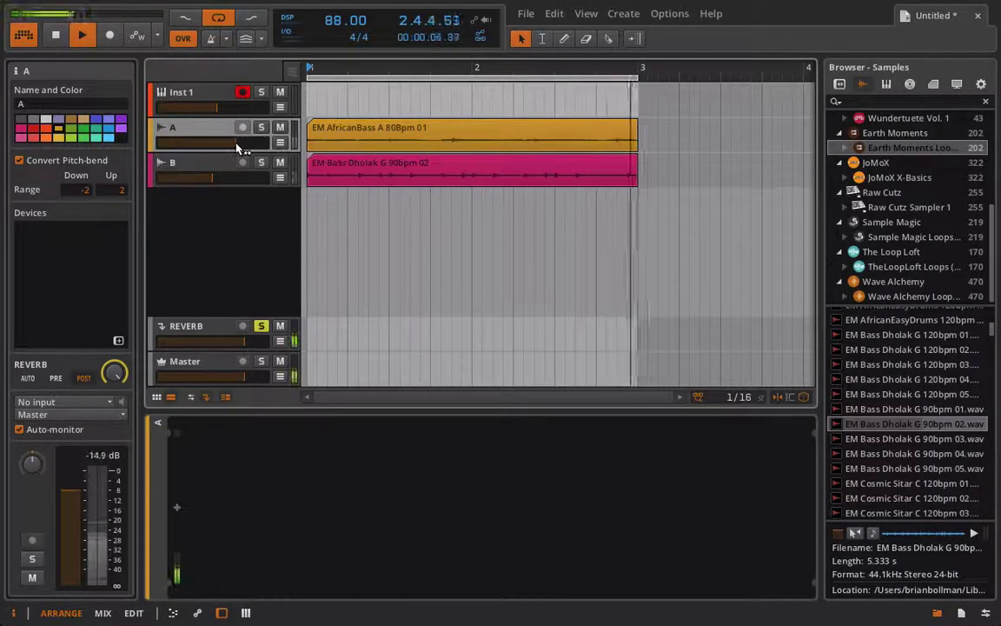
key("space")
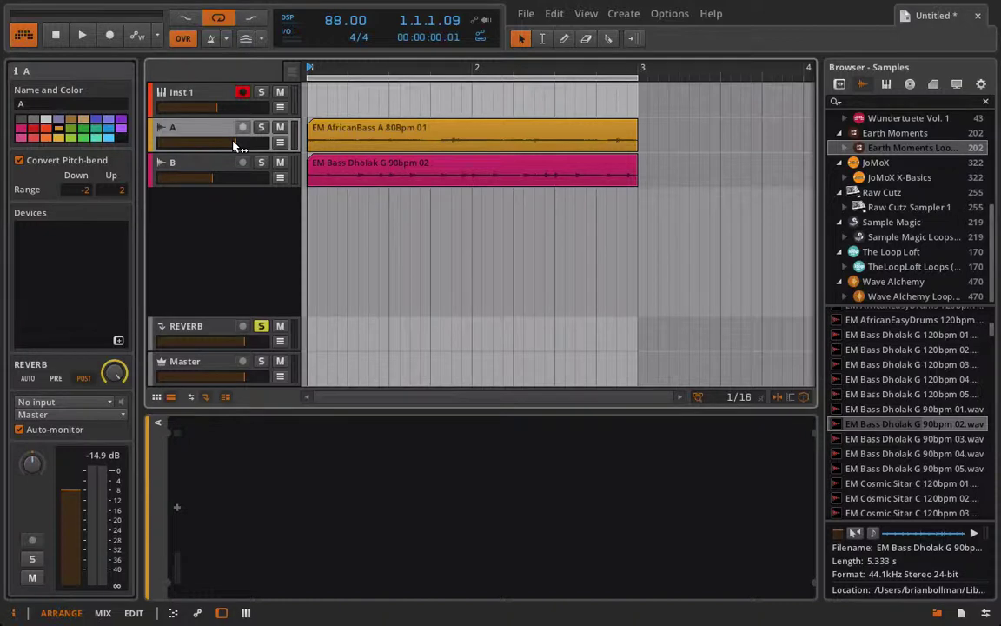
left_click_drag(235, 145, 229, 145)
Add a Filter device to track A, play the loop and raise the filter's resonance to about 46.5 %
left_click(177, 510)
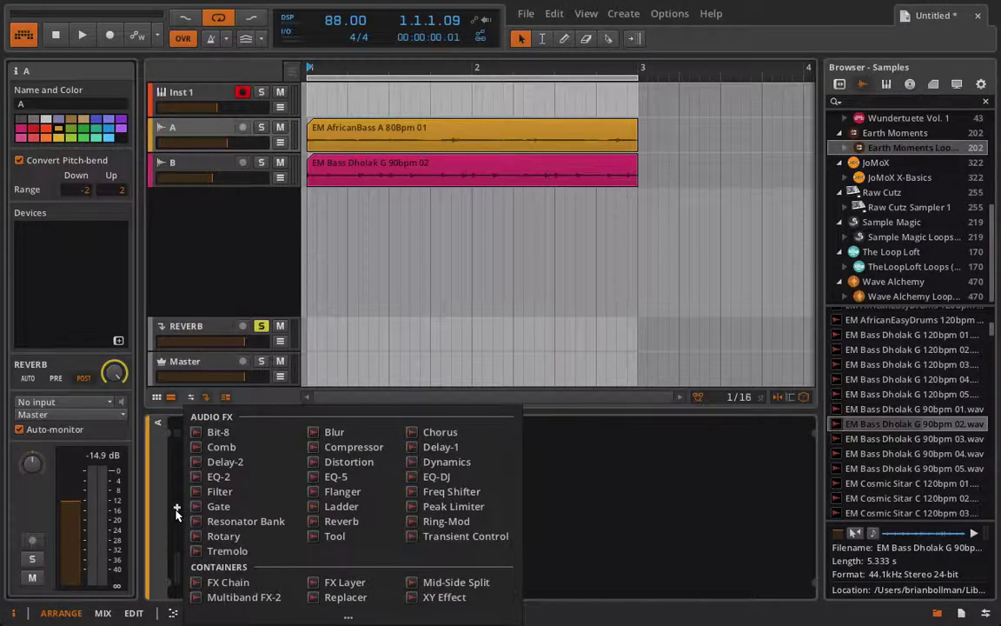
double_click(218, 490)
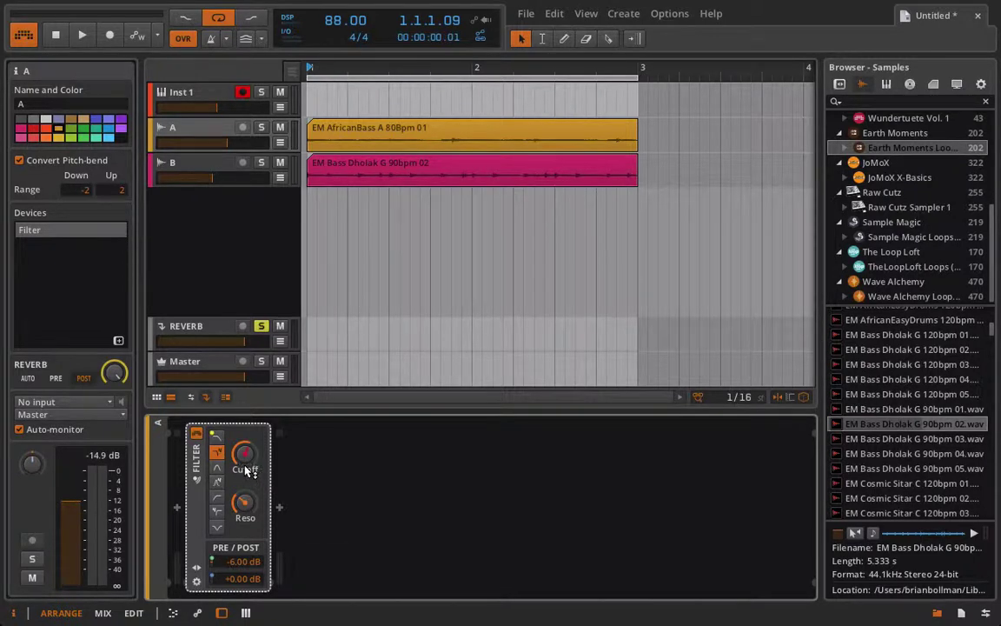
key("space")
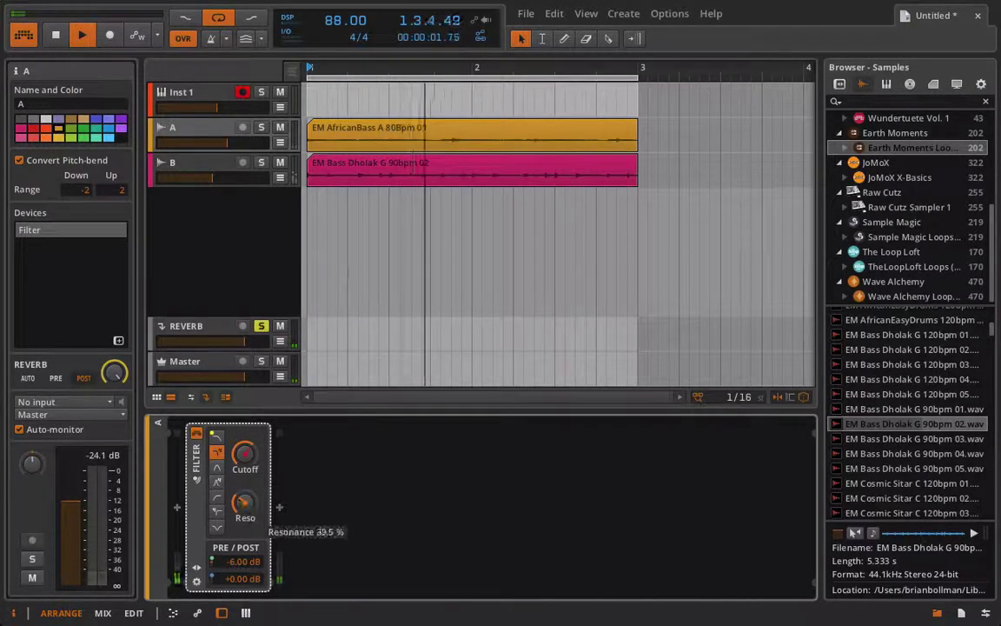
left_click_drag(245, 502, 246, 485)
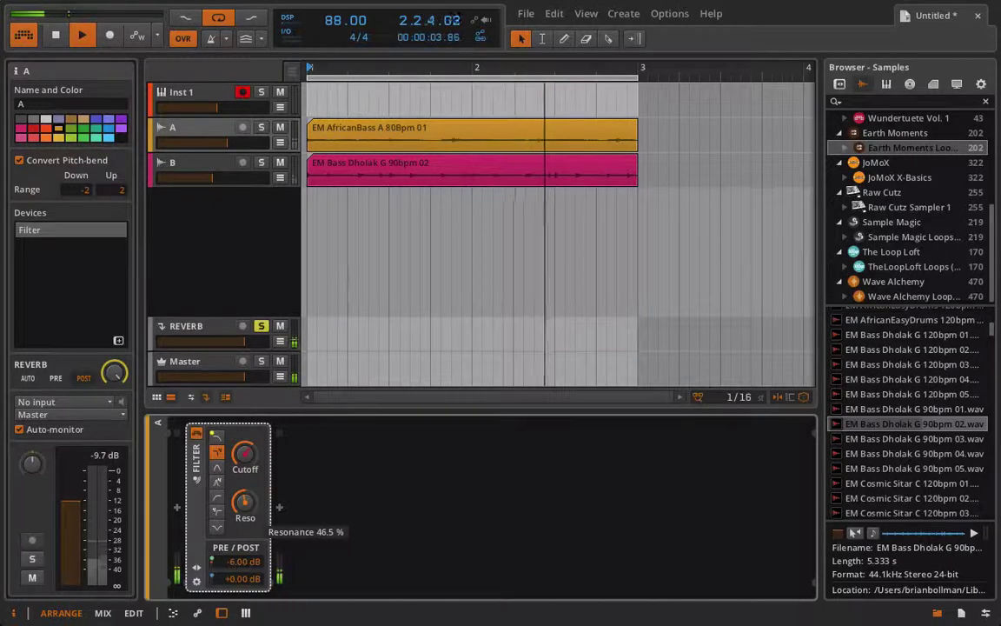
Check the signal reaching the REVERB track during playback, return to track A's Filter and stop playback
left_click(193, 329)
key("space")
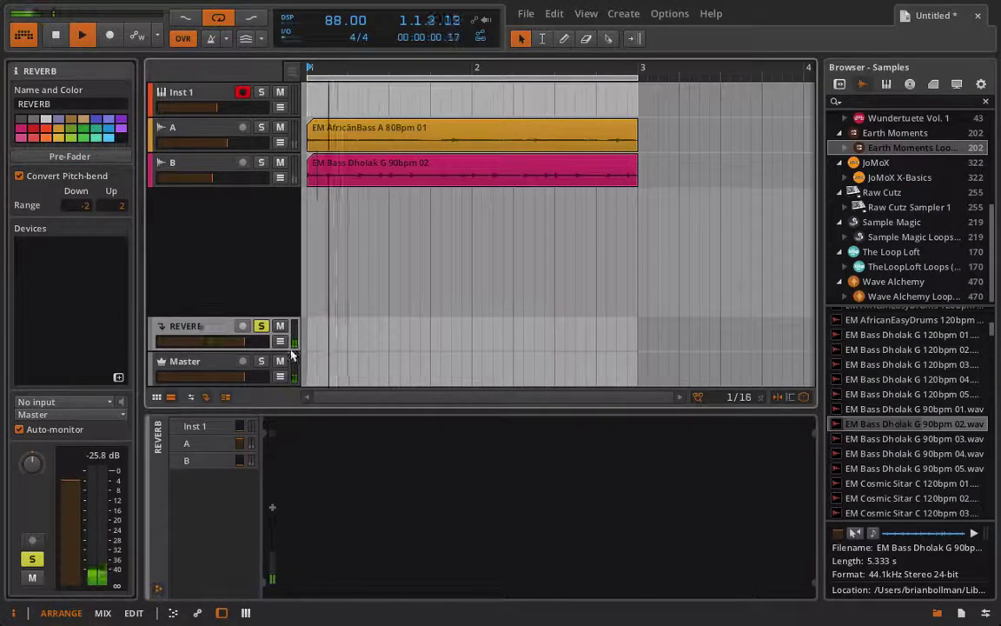
left_click(193, 135)
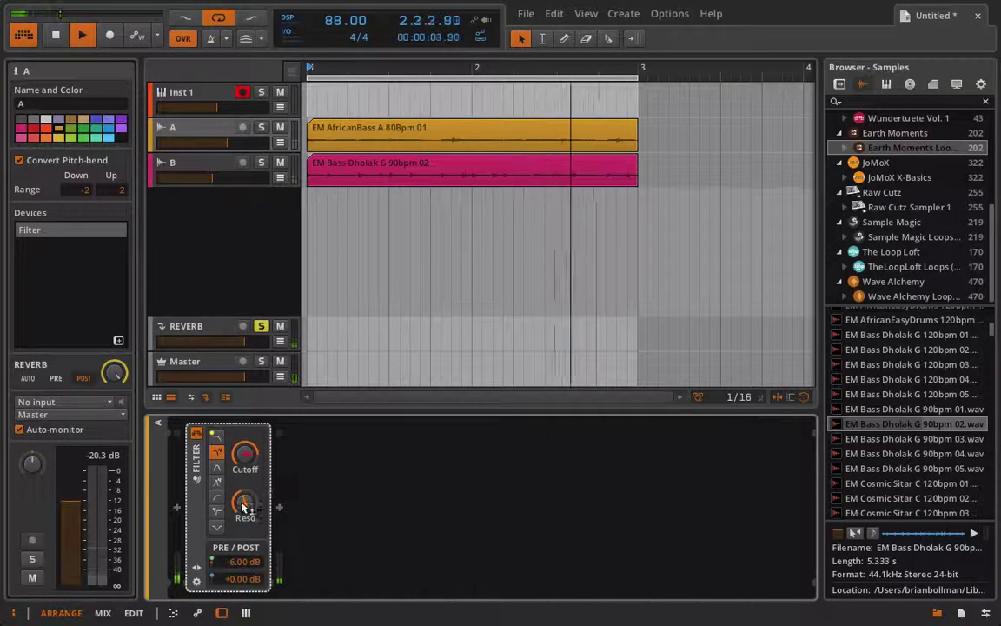
key("space")
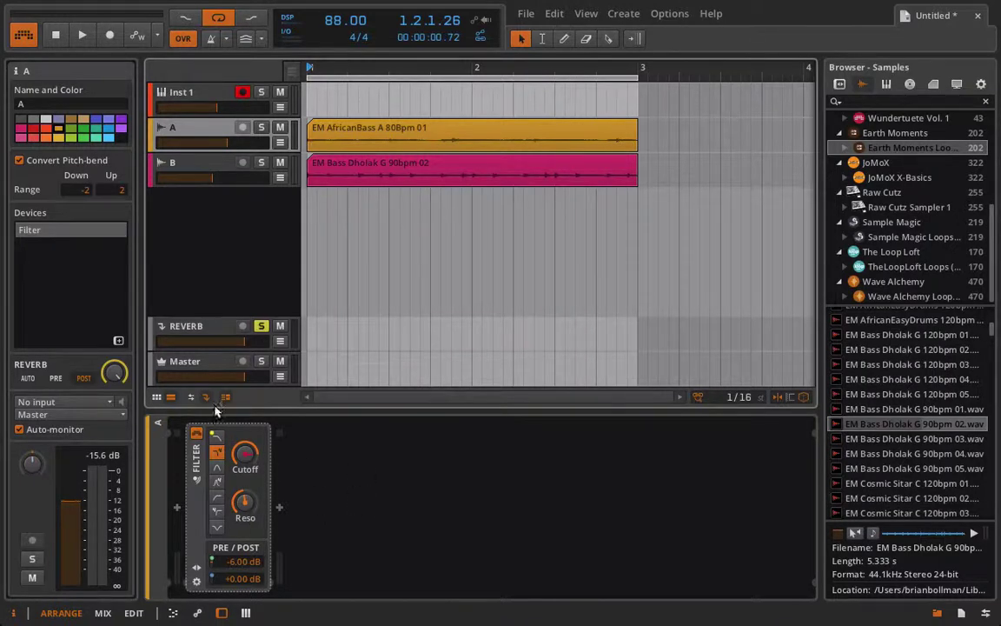
Play the loop with track A's REVERB send set to pre-fader and adjust the Filter's cutoff and resonance
key("space")
left_click(56, 378)
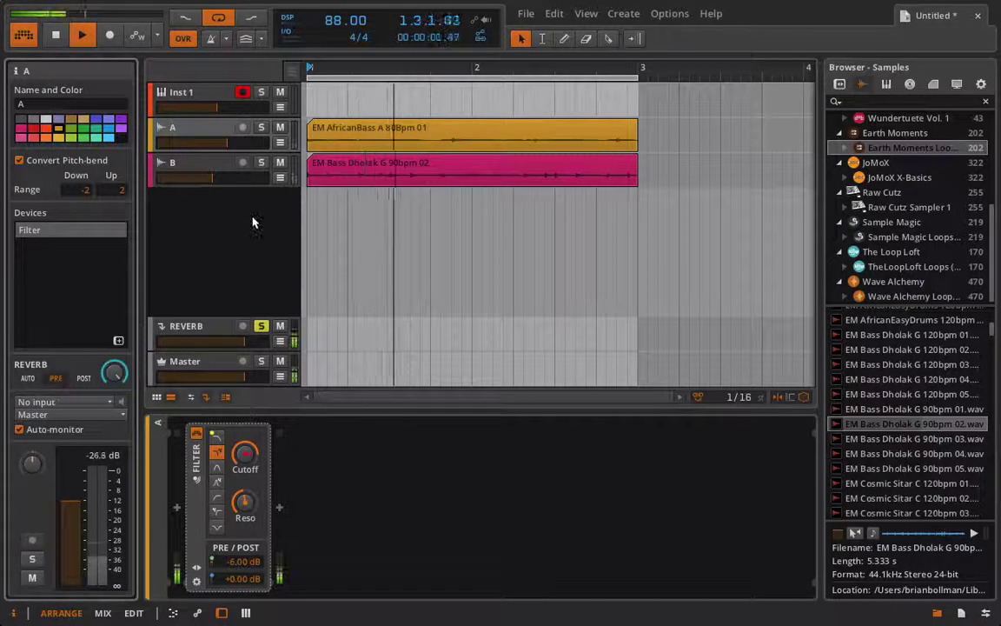
left_click_drag(252, 478, 245, 478)
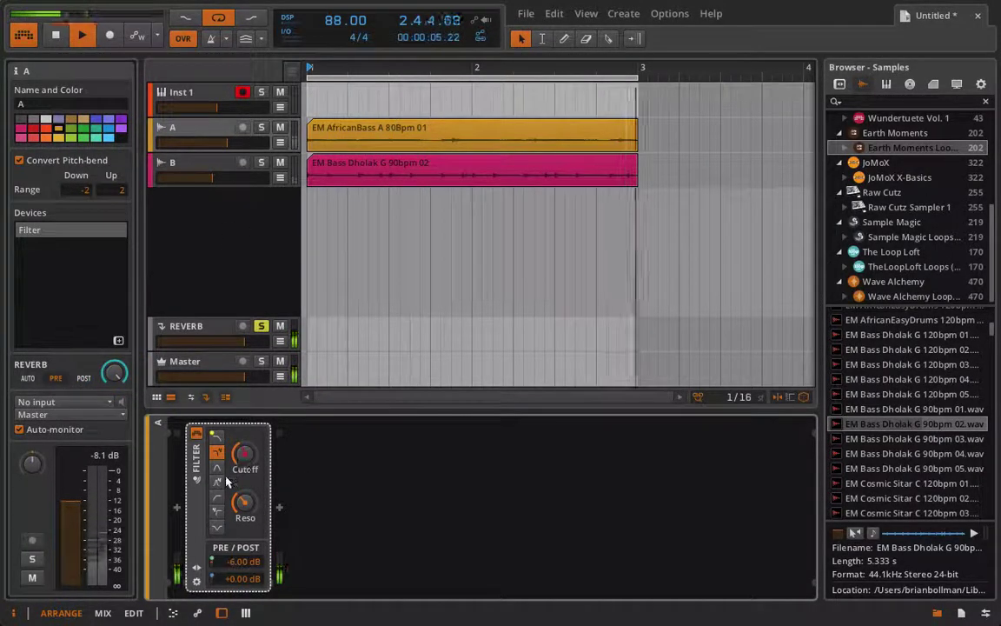
Switch track A's Filter to band-pass mode, stop playback and delete the Filter device
left_click(217, 469)
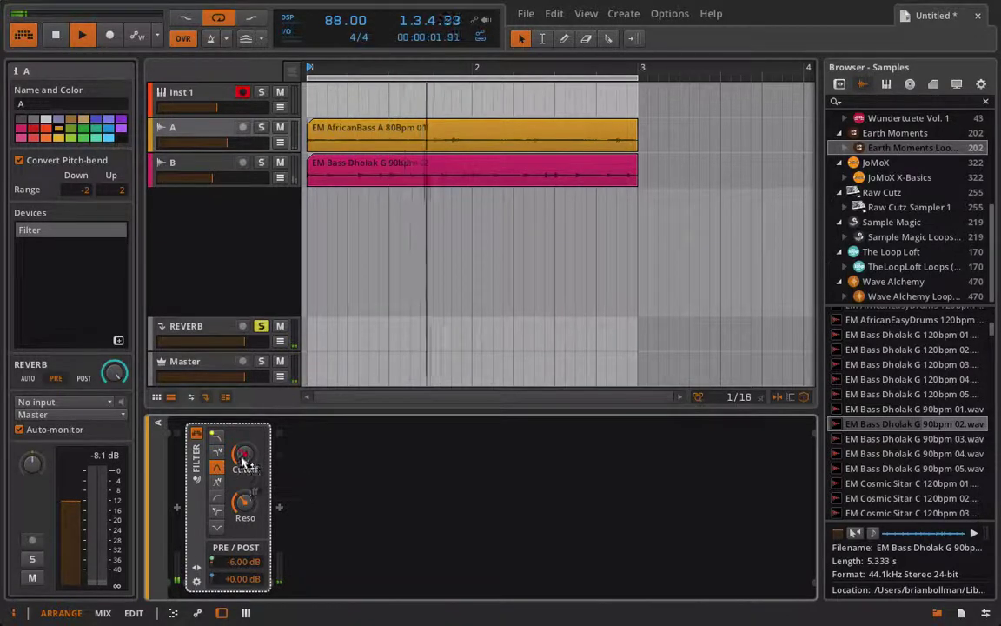
key("space")
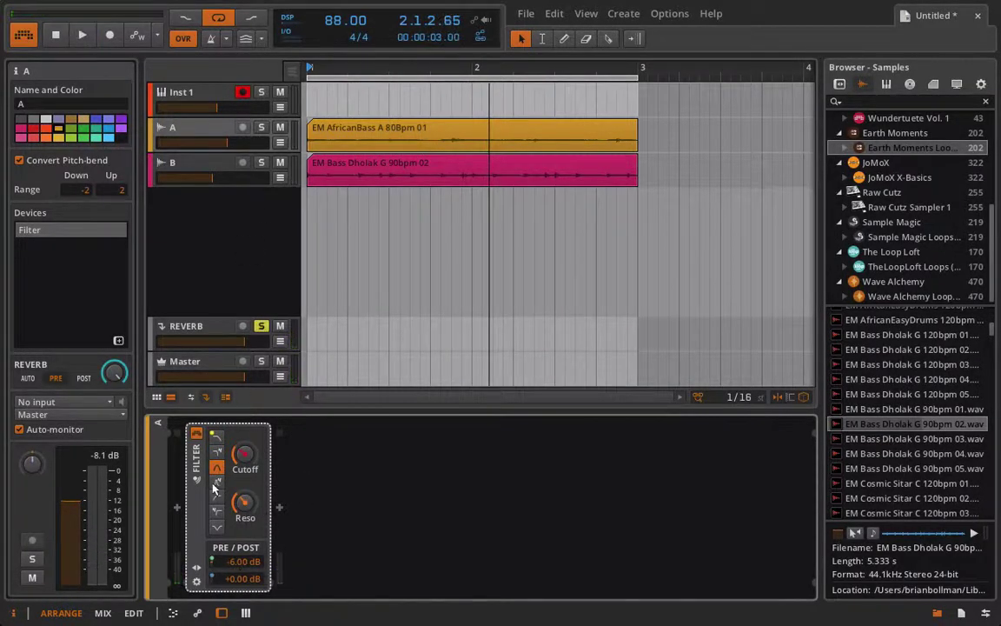
key("Delete")
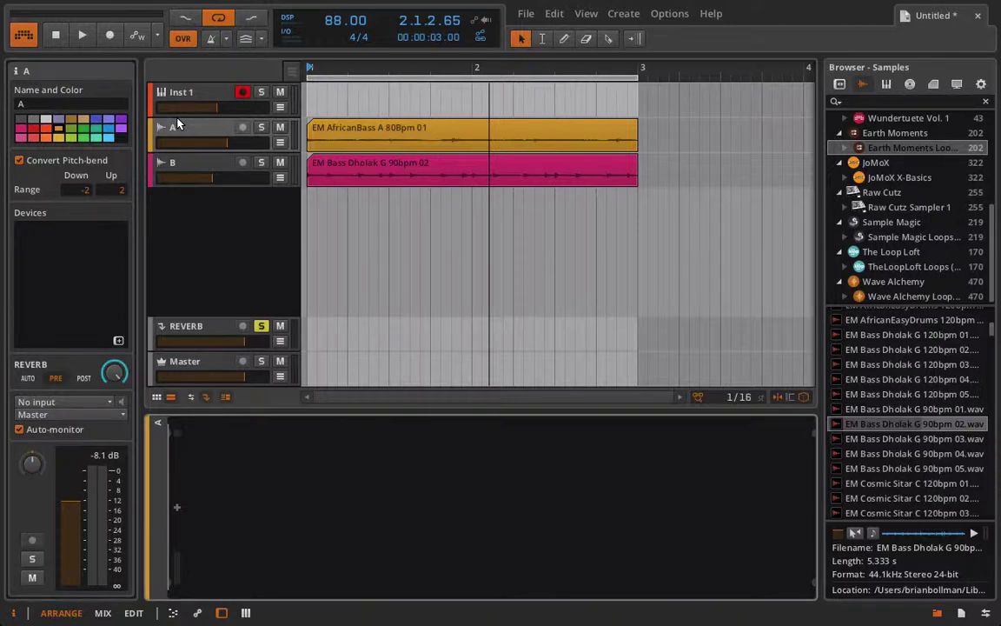
Add a Reverb device to the REVERB effect track and play the loop
left_click(176, 507)
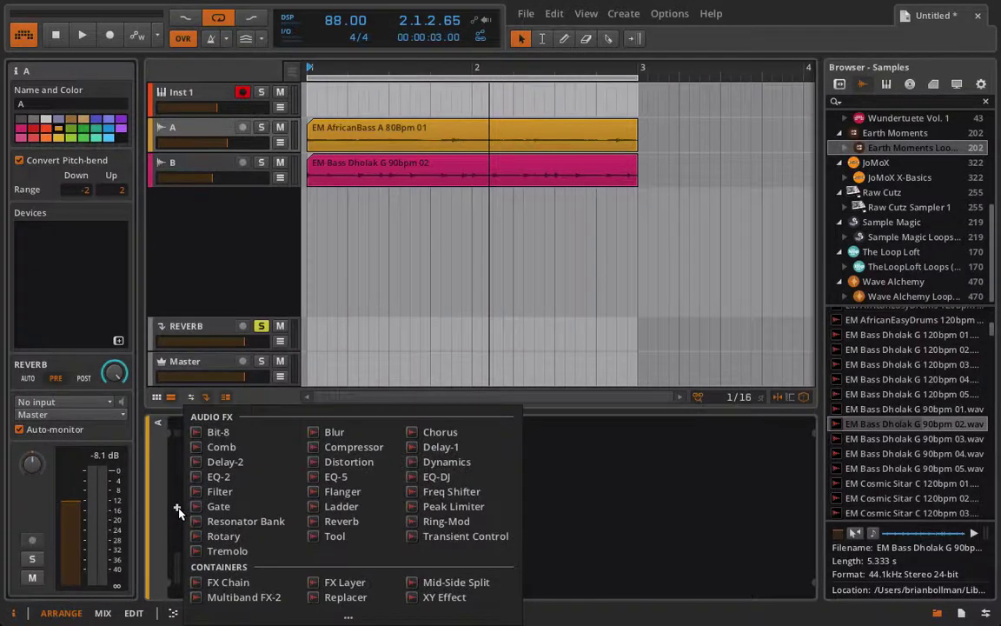
key("Escape")
left_click(180, 335)
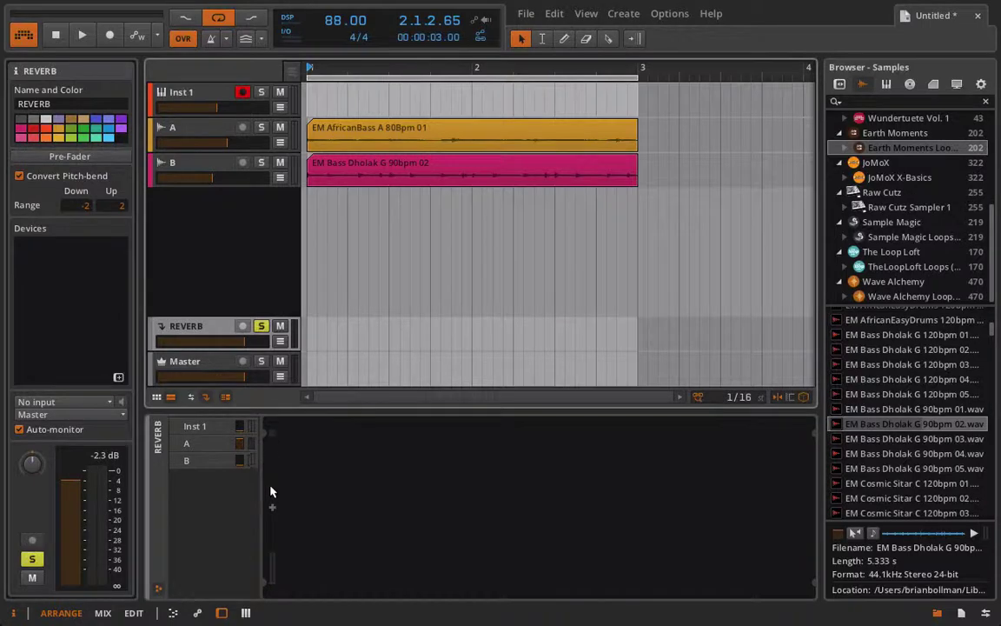
left_click(271, 509)
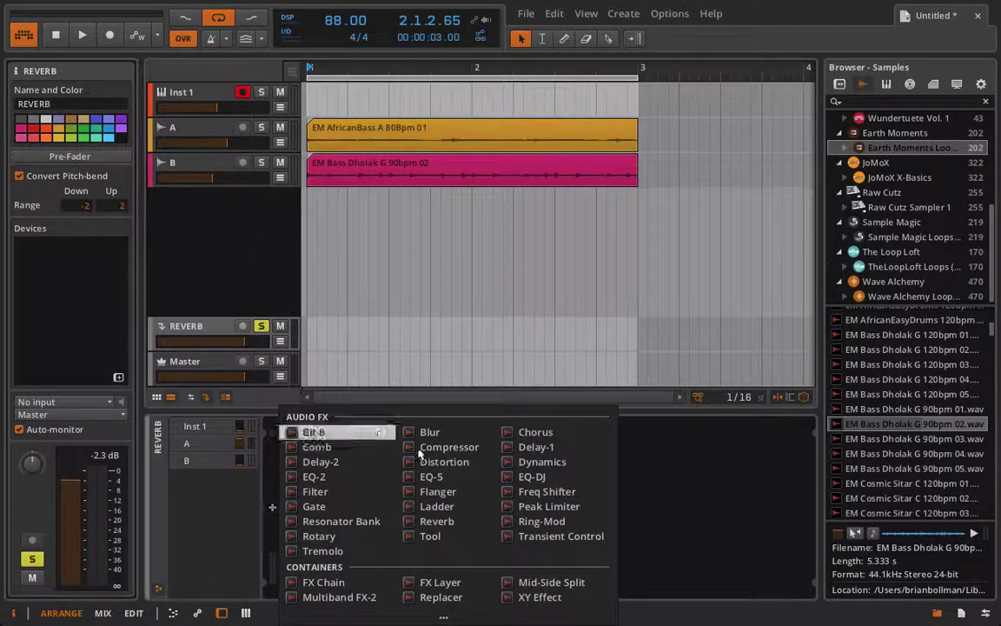
left_click(436, 520)
key("space")
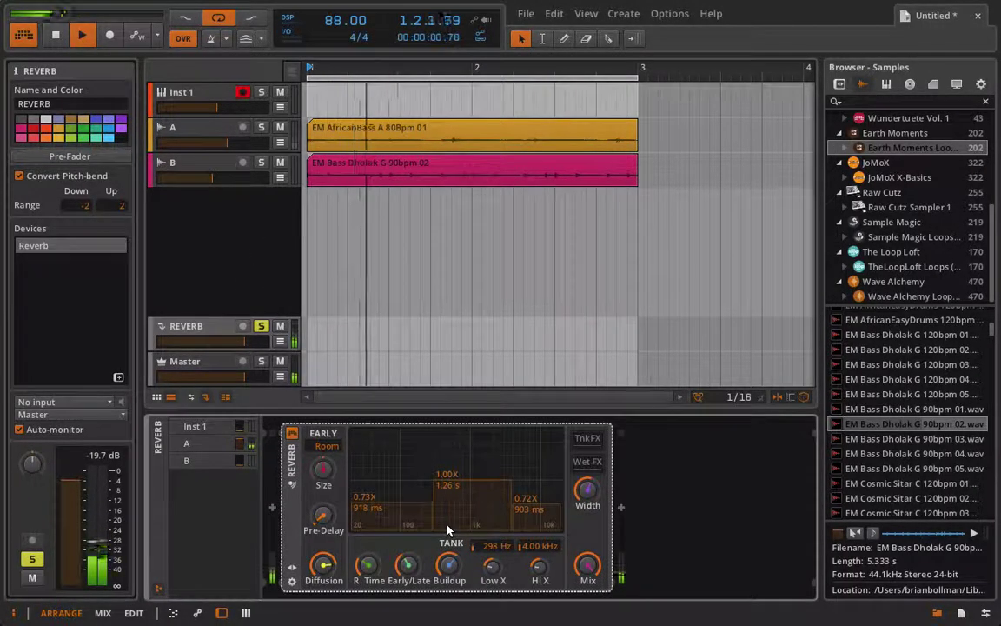
Unsolo the REVERB track, switch track A's REVERB send to post-fader and reduce its send level
left_click(261, 325)
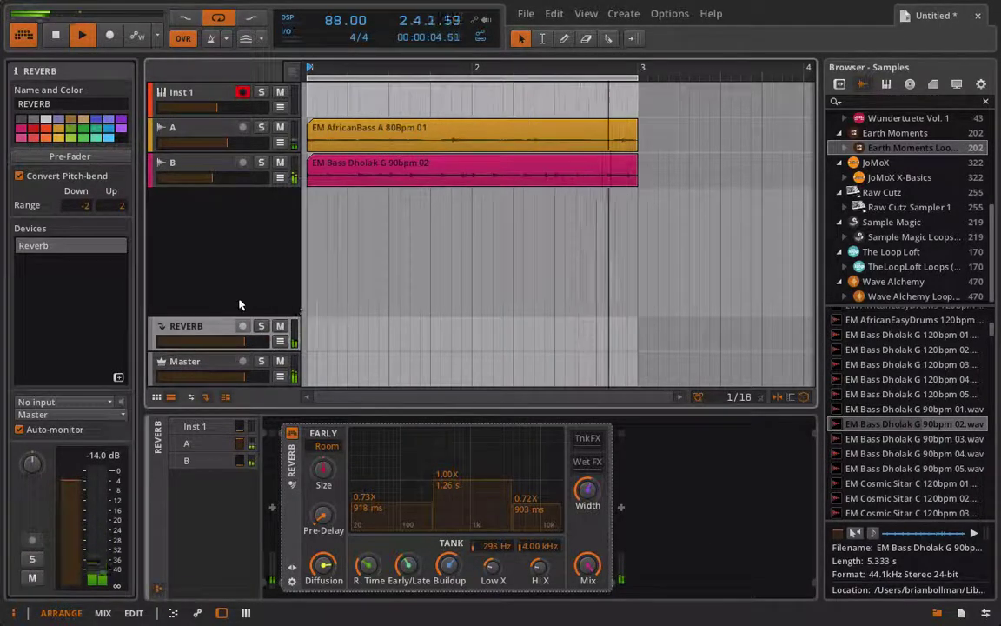
left_click(202, 142)
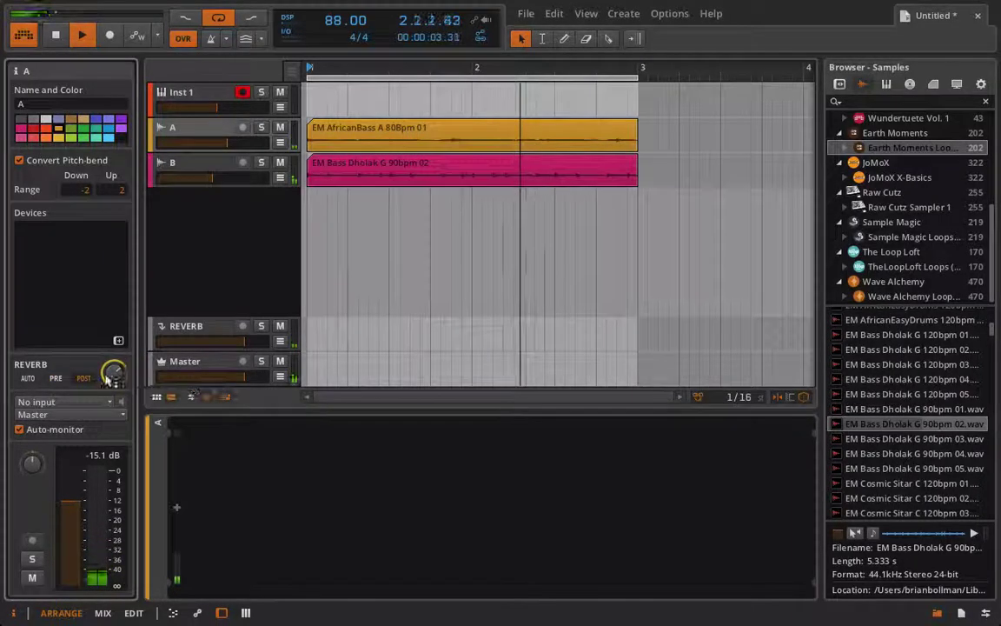
Raise track B's REVERB send level while track A is muted, and unmute track A
left_click(209, 165)
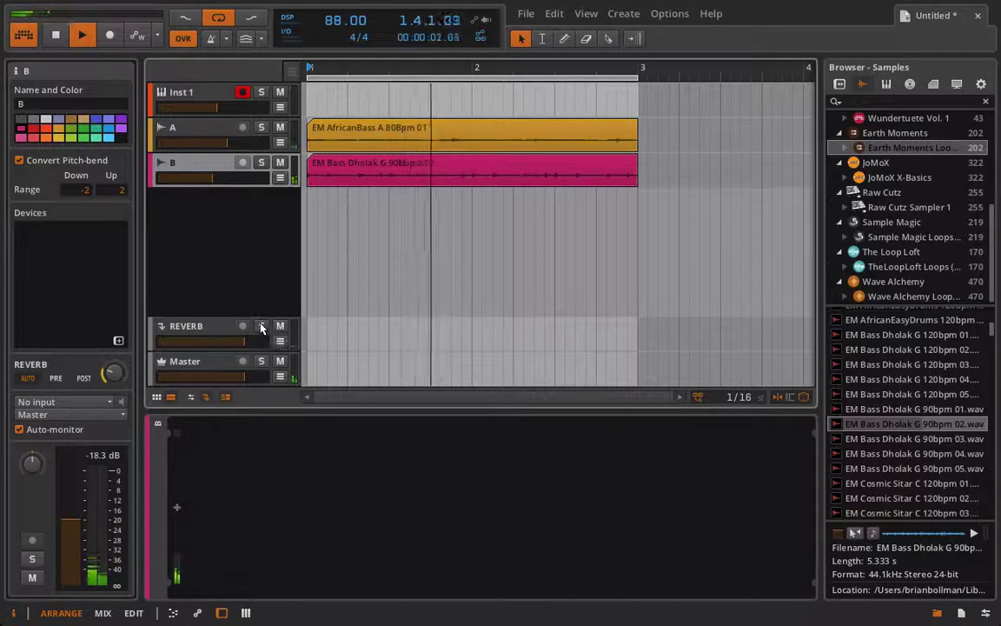
left_click(279, 129)
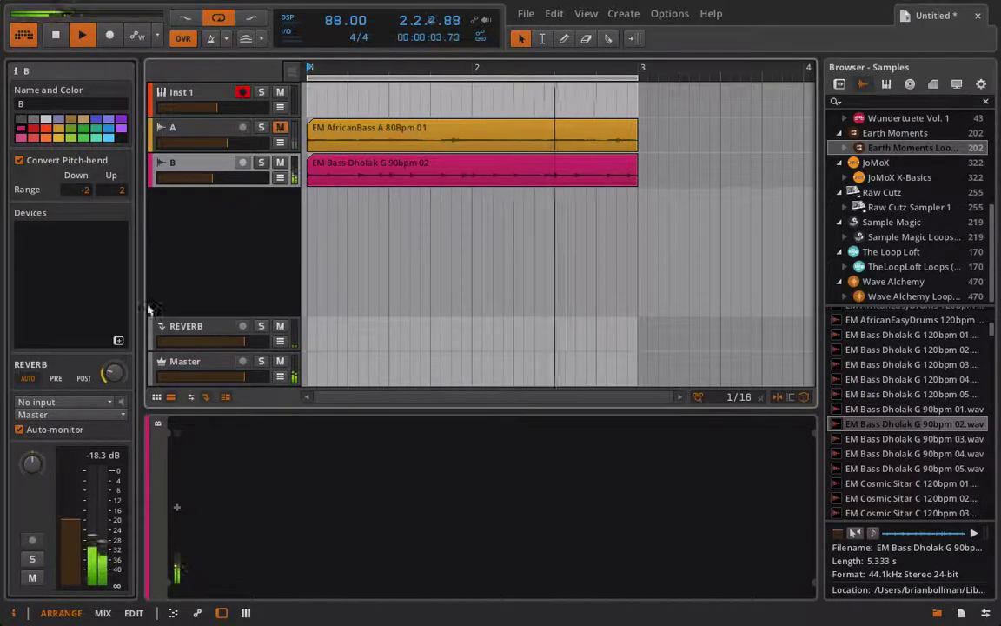
left_click_drag(114, 372, 114, 380)
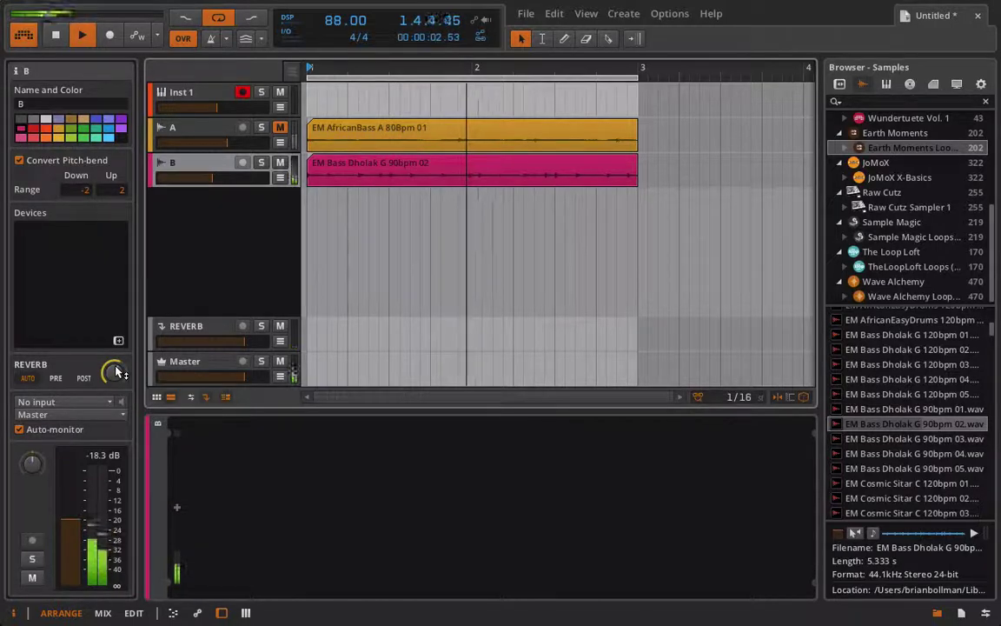
left_click(280, 129)
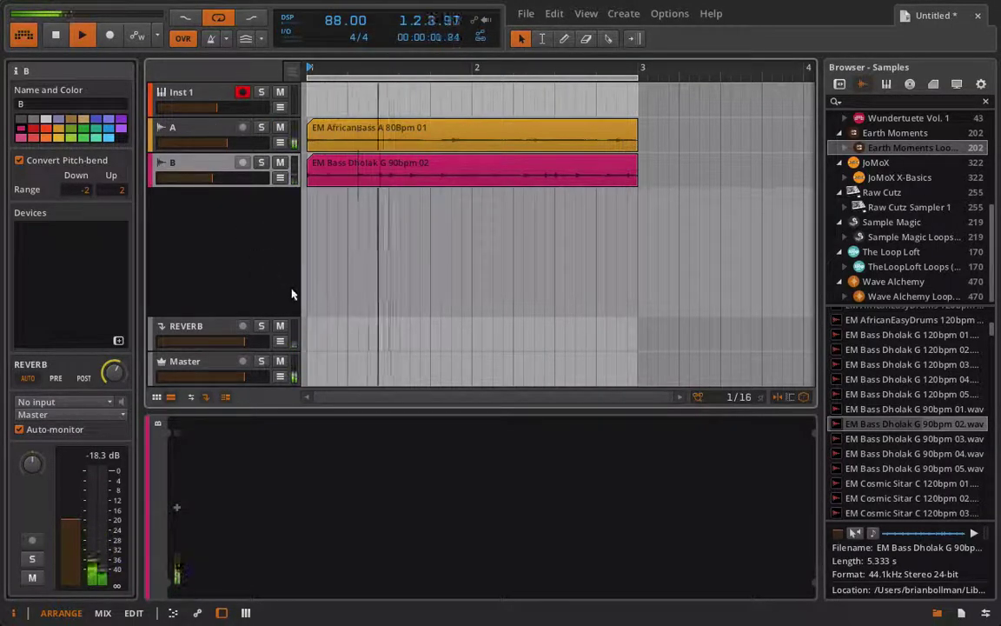
Compare the mix without and with reverb by muting and unmuting the REVERB track, and stop playback
left_click(280, 326)
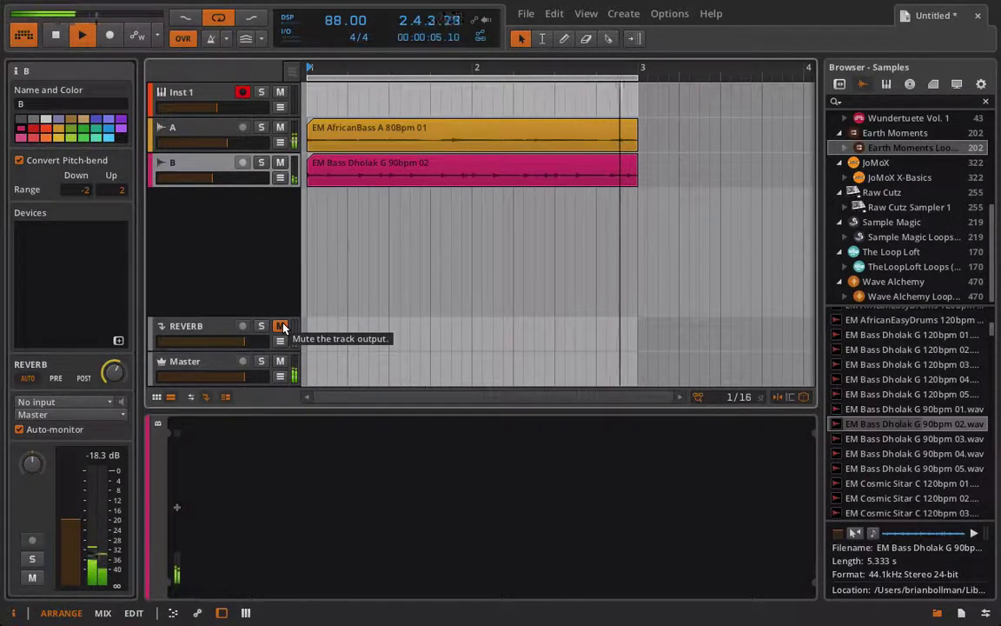
left_click(280, 326)
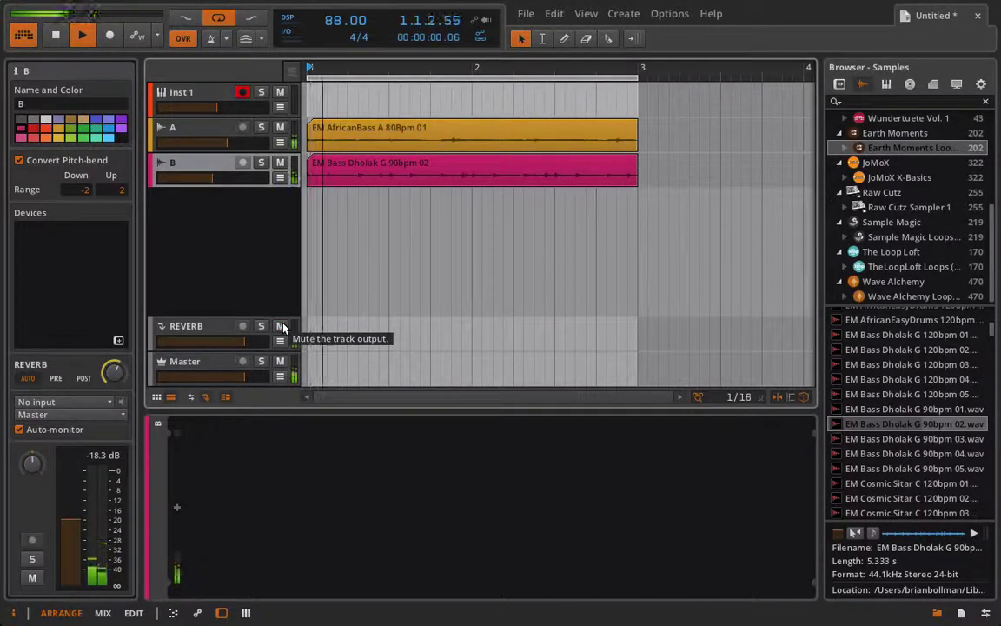
key("space")
Create a second effect track and add a Dynamics device to it
right_click(206, 298)
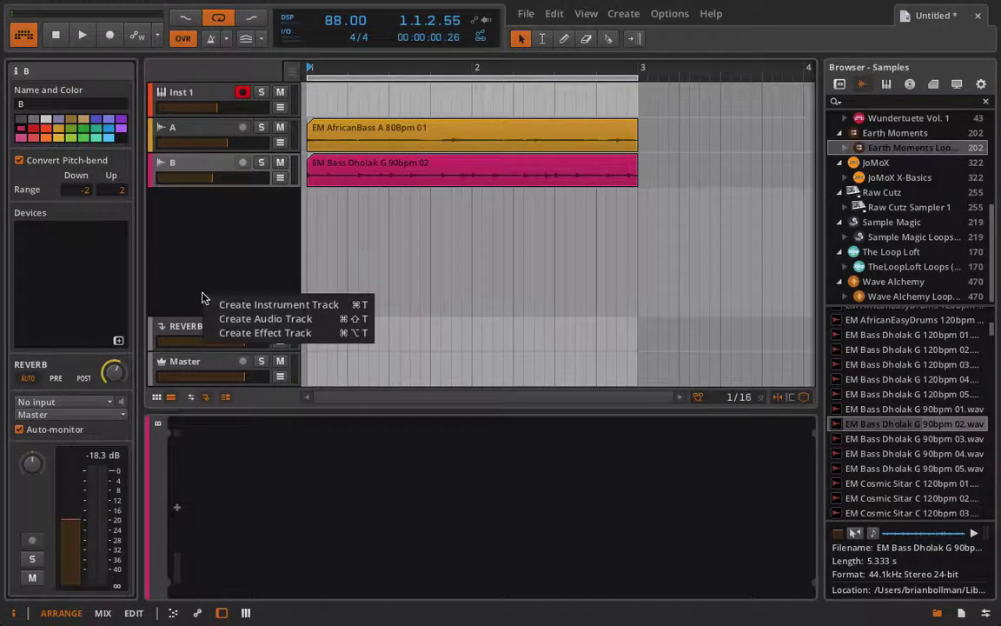
left_click(232, 332)
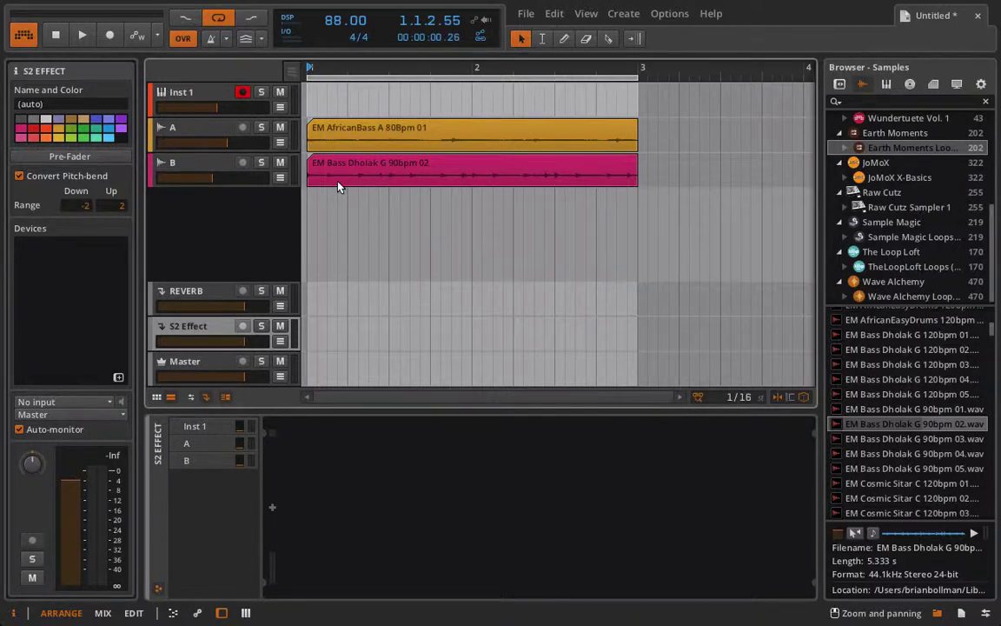
left_click(272, 511)
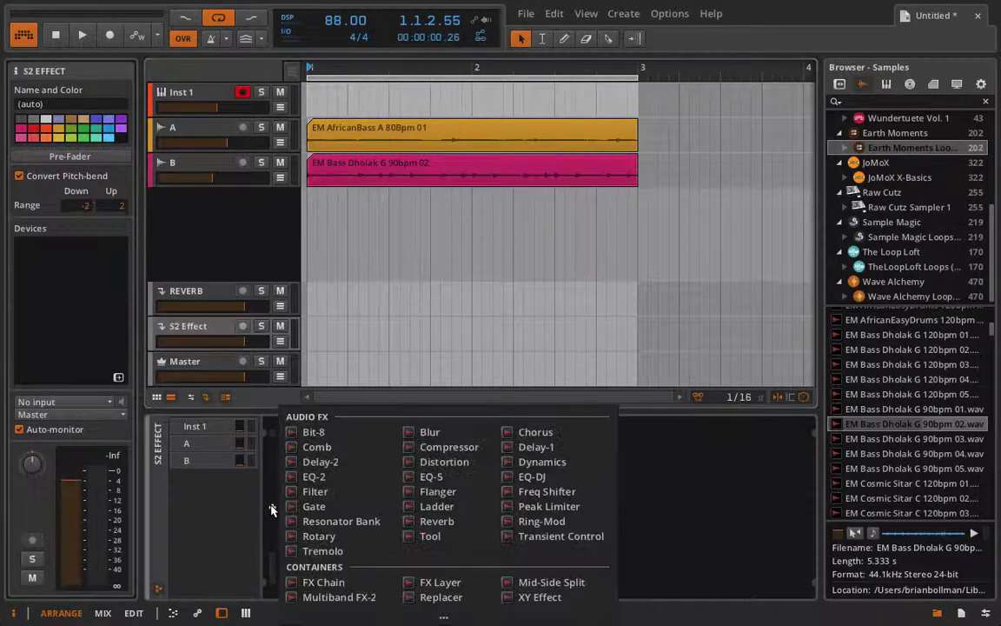
left_click(533, 463)
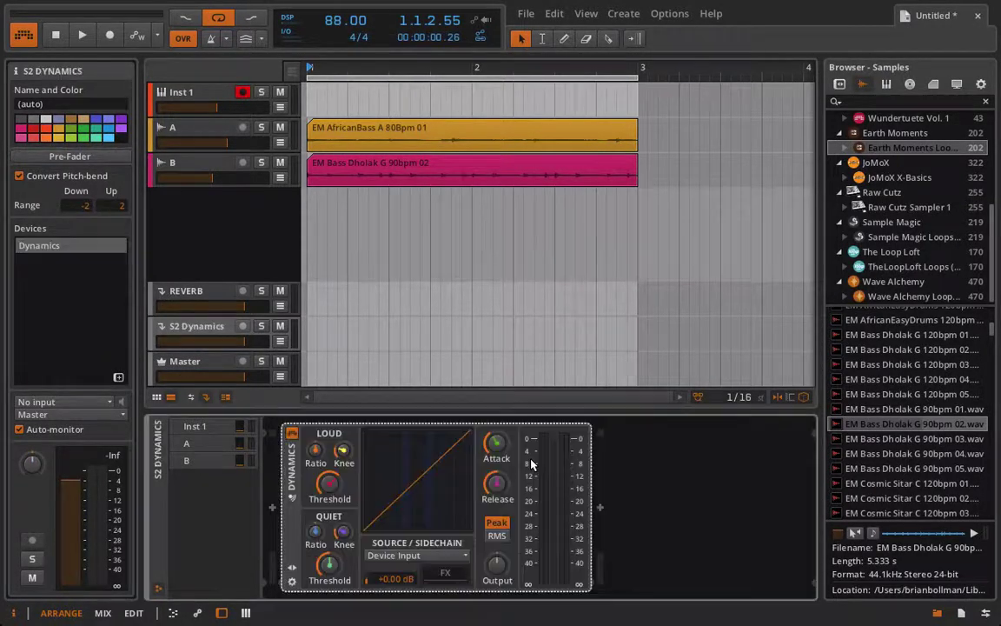
Add a Compressor after the Dynamics device on the second effect track, and delete that Compressor
left_click(600, 508)
double_click(733, 384)
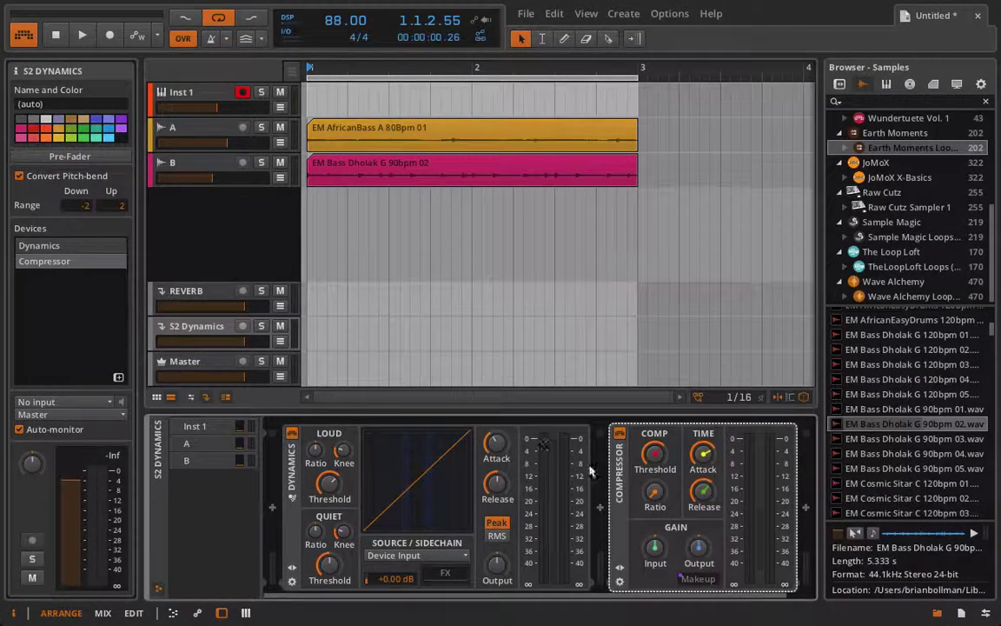
left_click(680, 453)
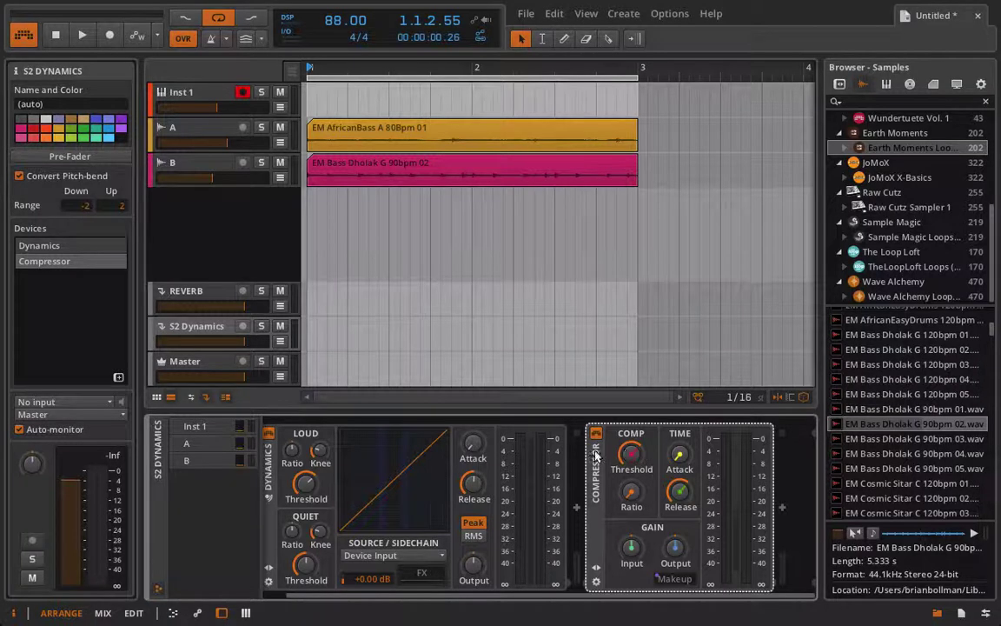
key("Delete")
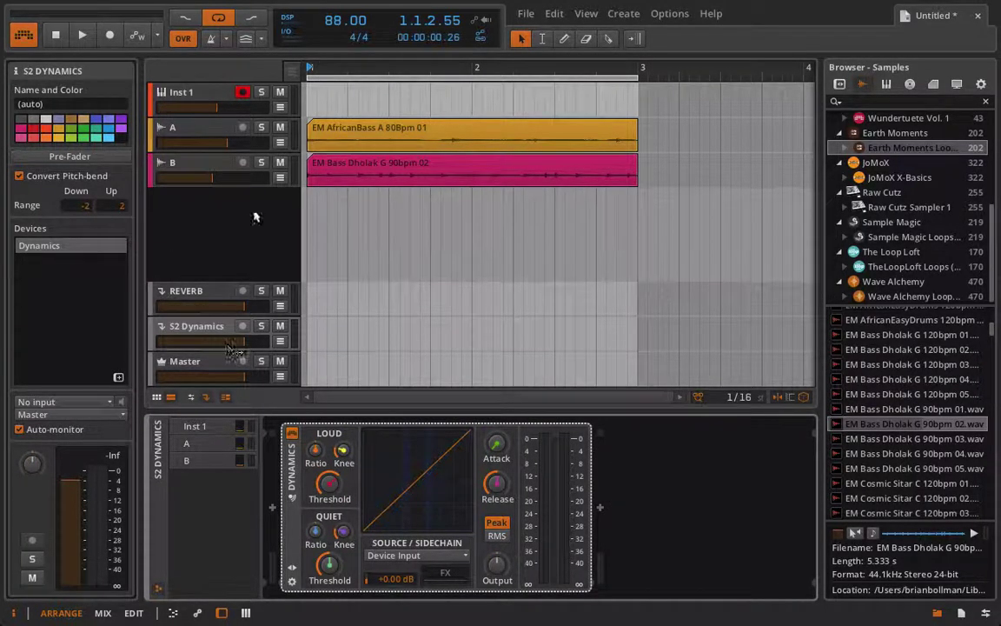
Turn the S2 Dynamics sends of tracks A and B up to maximum and solo the S2 Dynamics track
left_click(191, 143)
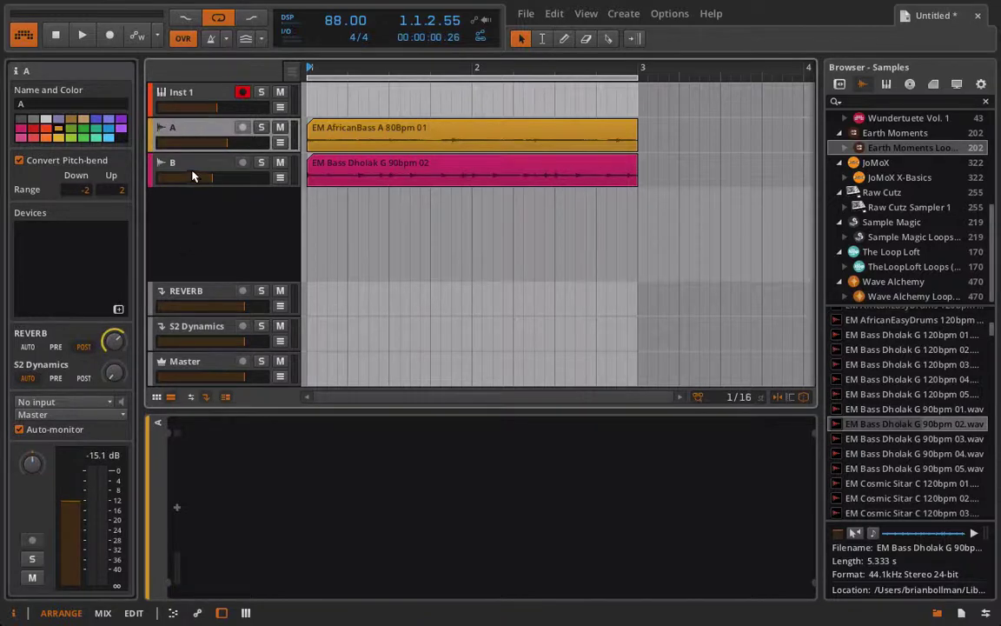
left_click(190, 170)
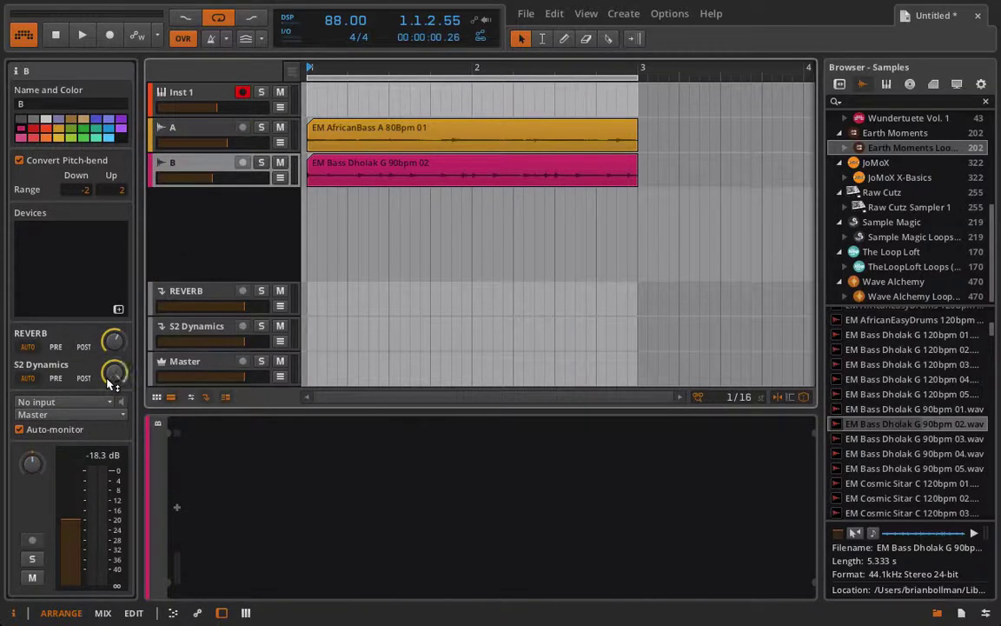
left_click(185, 153)
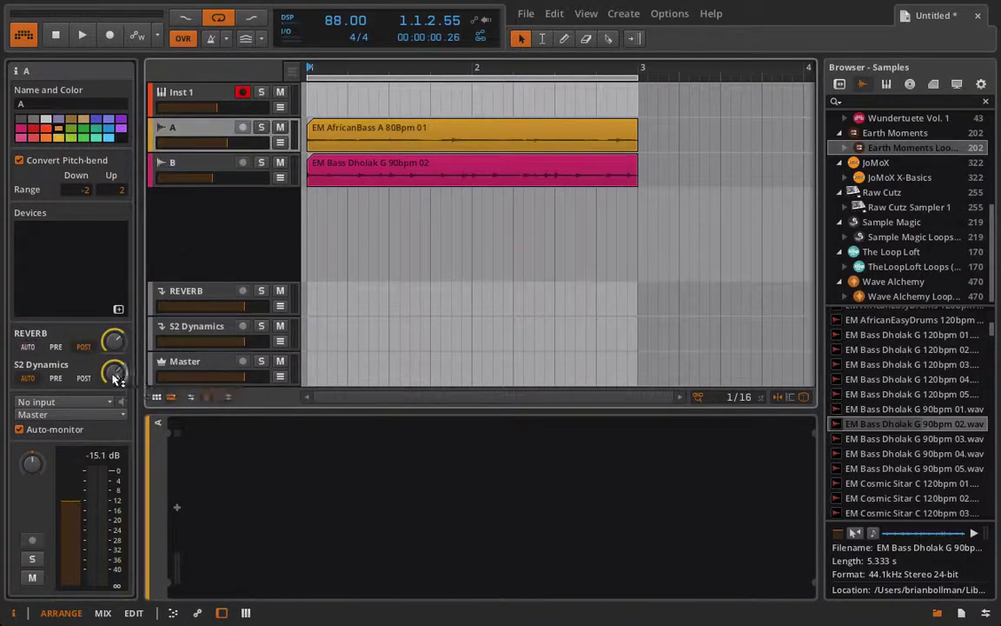
left_click(262, 326)
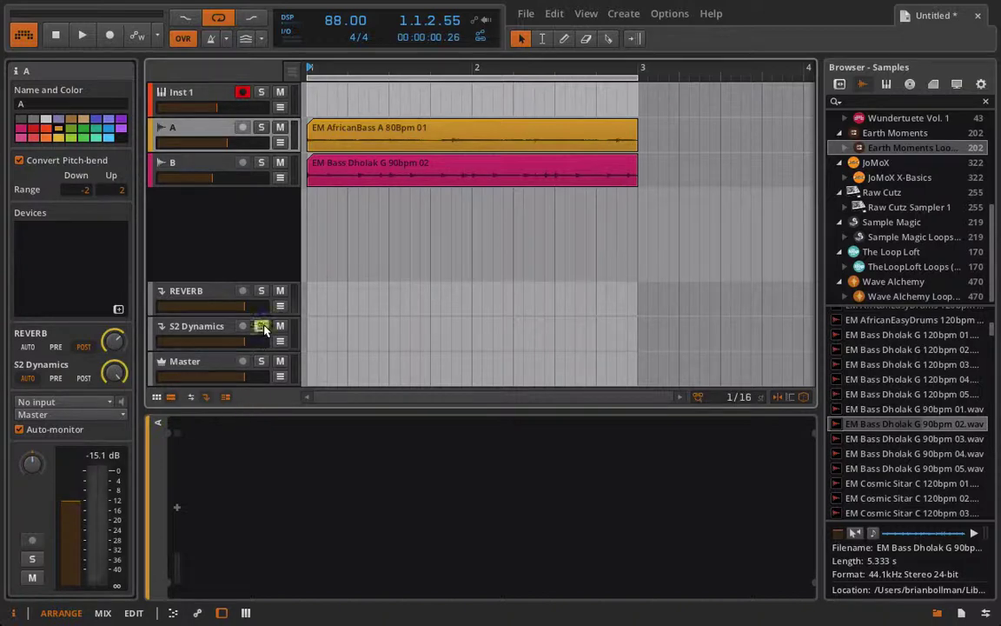
Play the soloed S2 Dynamics track and raise the Dynamics device's loud ratio while lowering its loud threshold
left_click(186, 163)
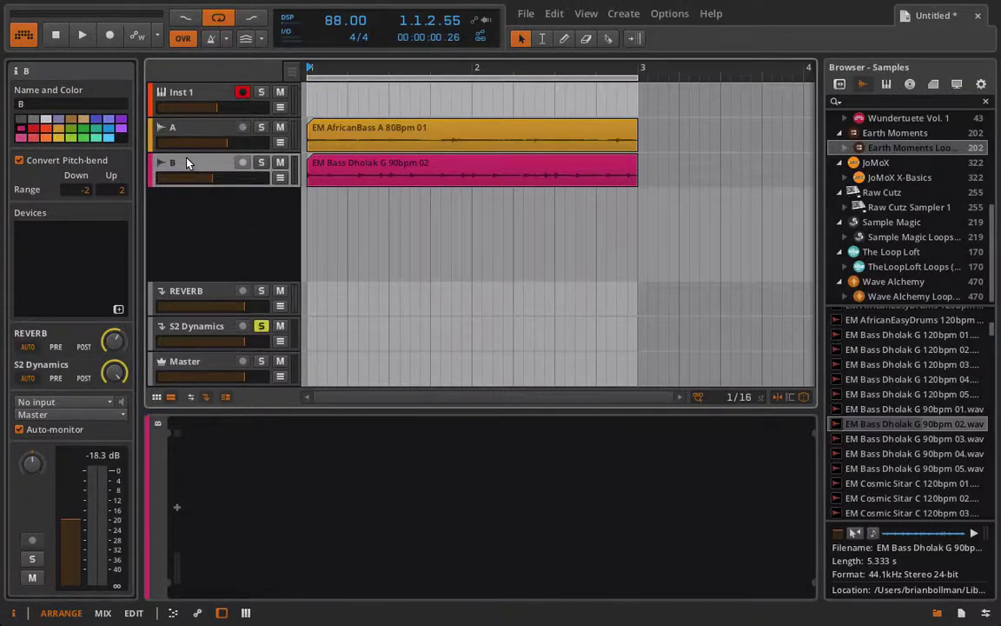
left_click(185, 329)
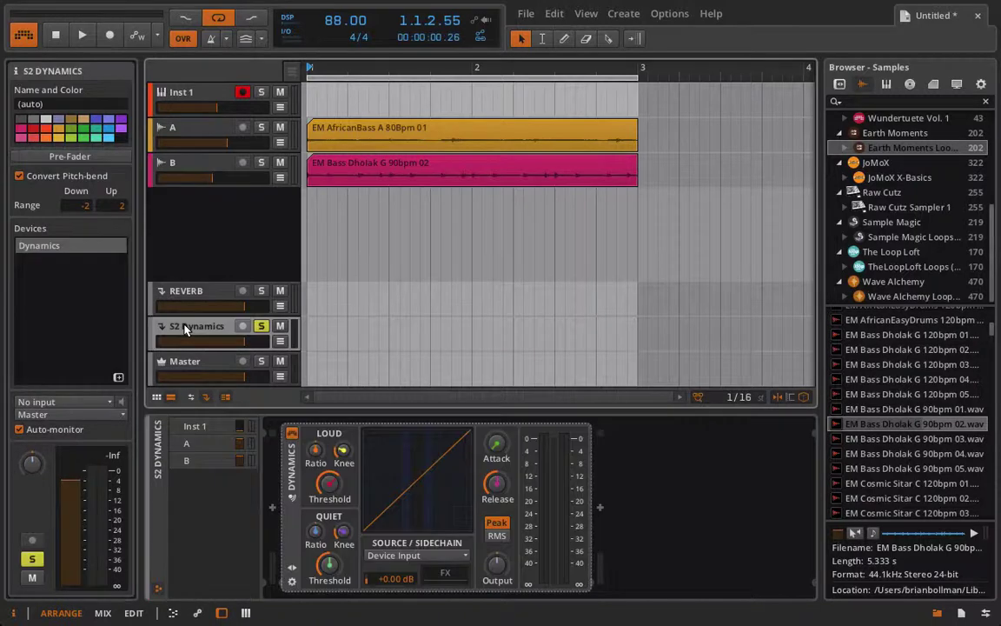
key("space")
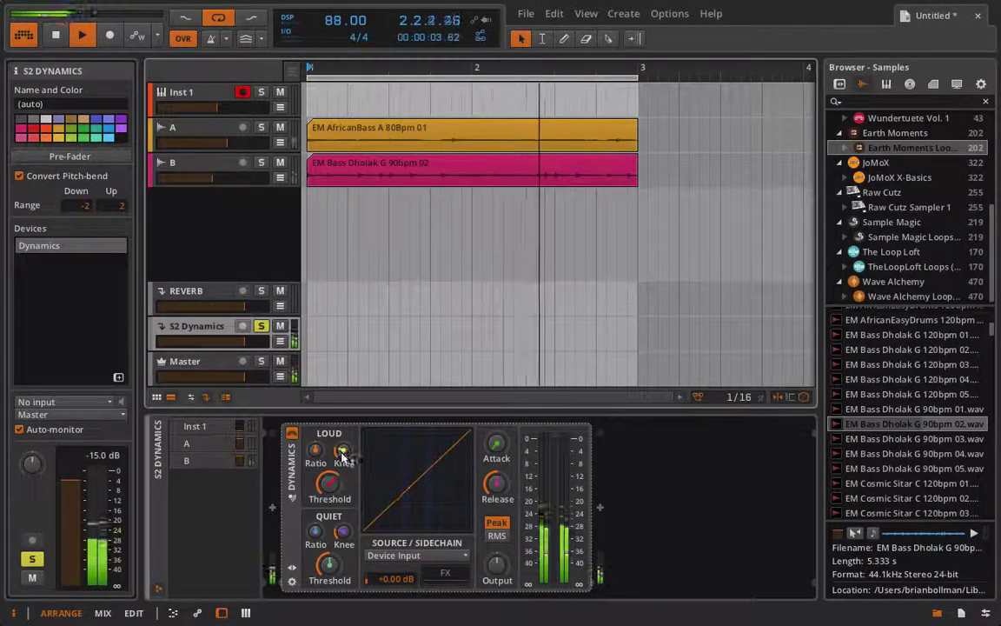
left_click_drag(315, 450, 316, 401)
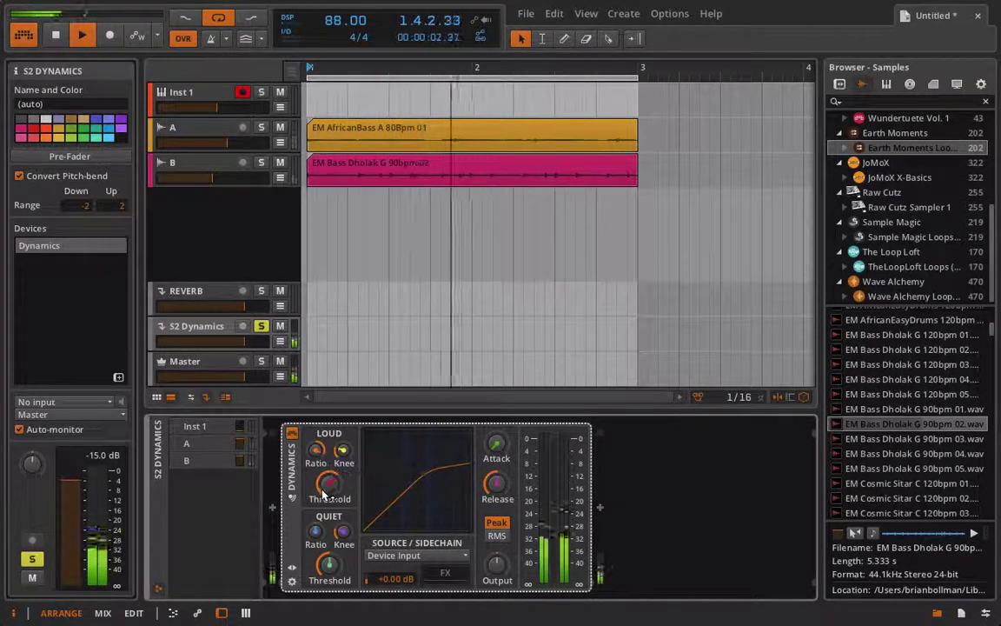
left_click_drag(328, 483, 328, 515)
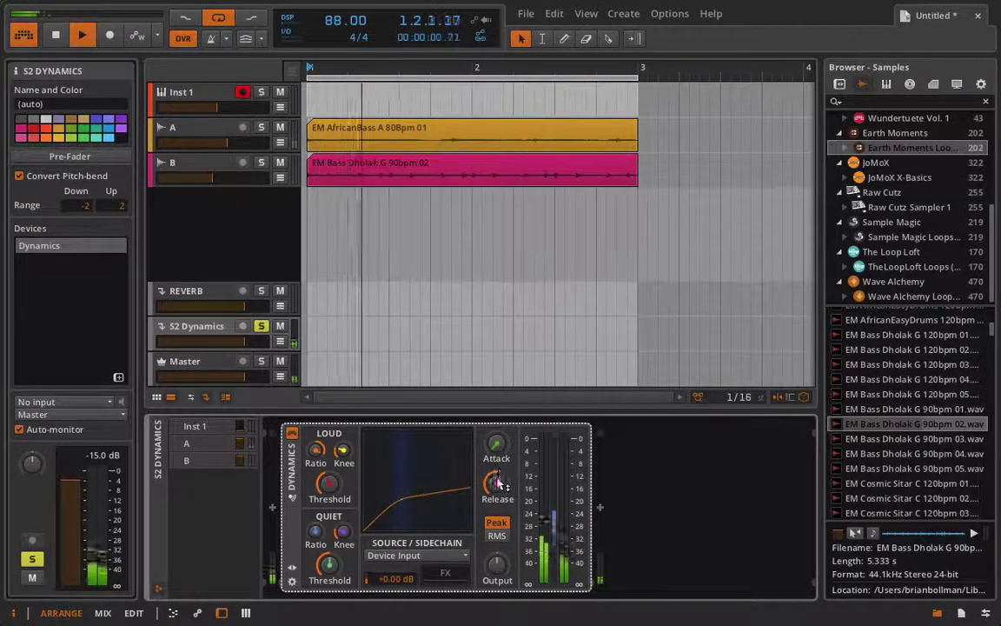
Adjust the release of the S2 Dynamics compressor and raise its output level
left_click_drag(496, 484, 503, 509)
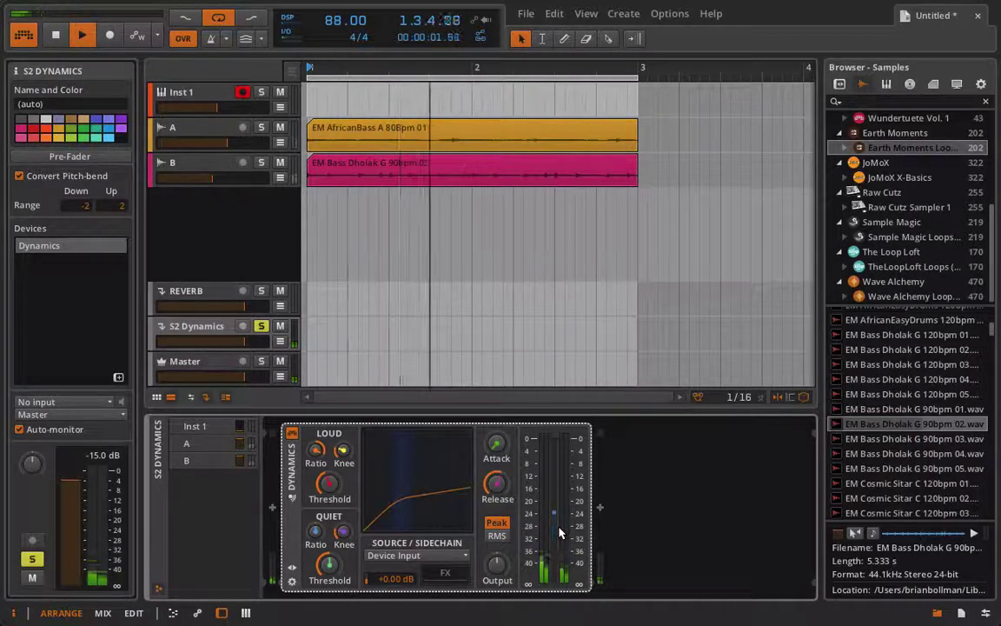
left_click_drag(496, 481, 496, 494)
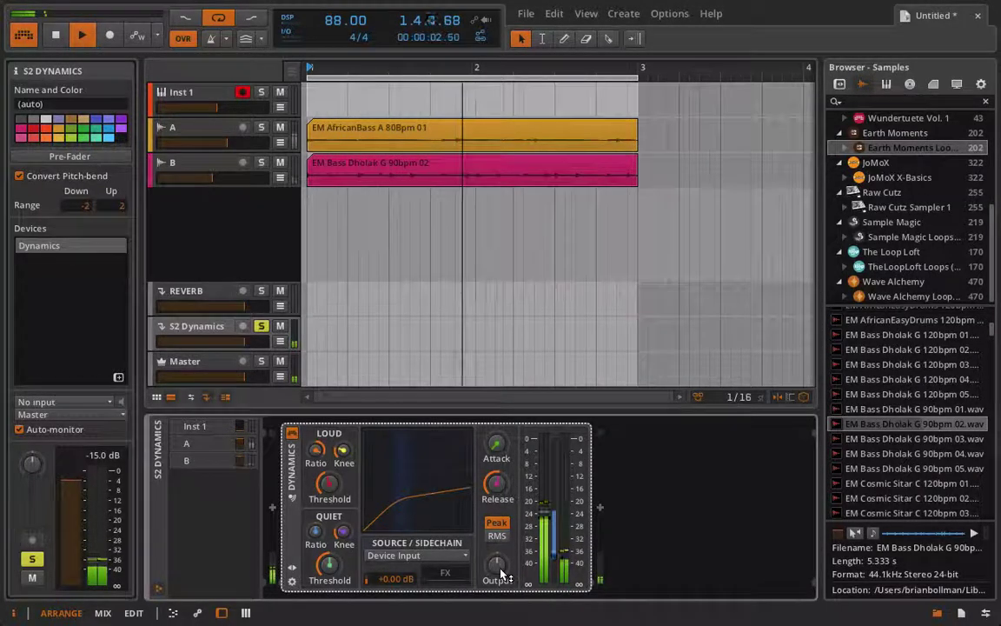
left_click_drag(502, 577, 502, 557)
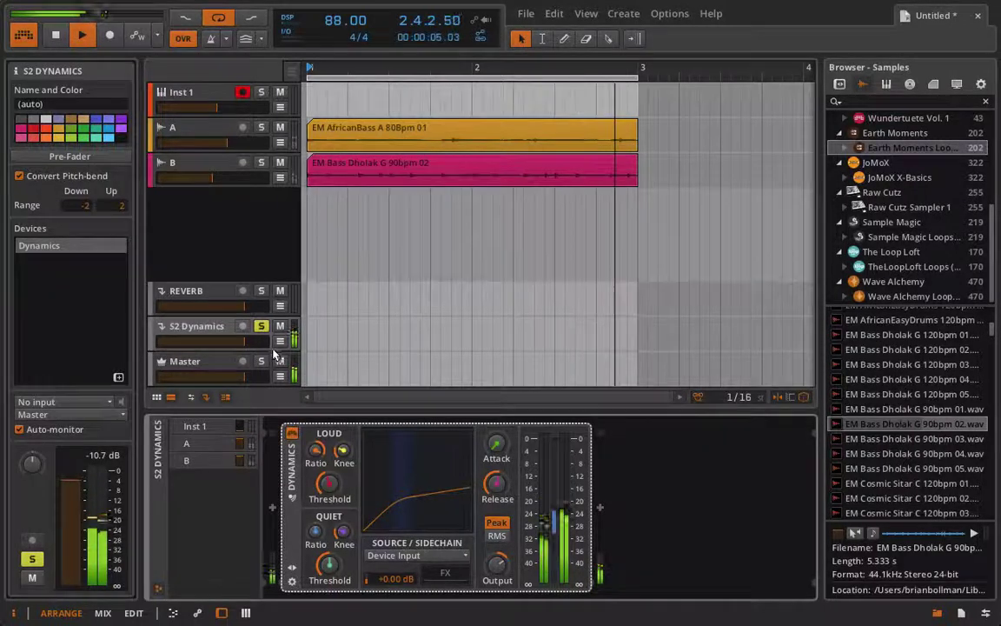
Compare the soloed signal with the Dynamics device bypassed and re-enabled, replay it, and stop playback
left_click(293, 439)
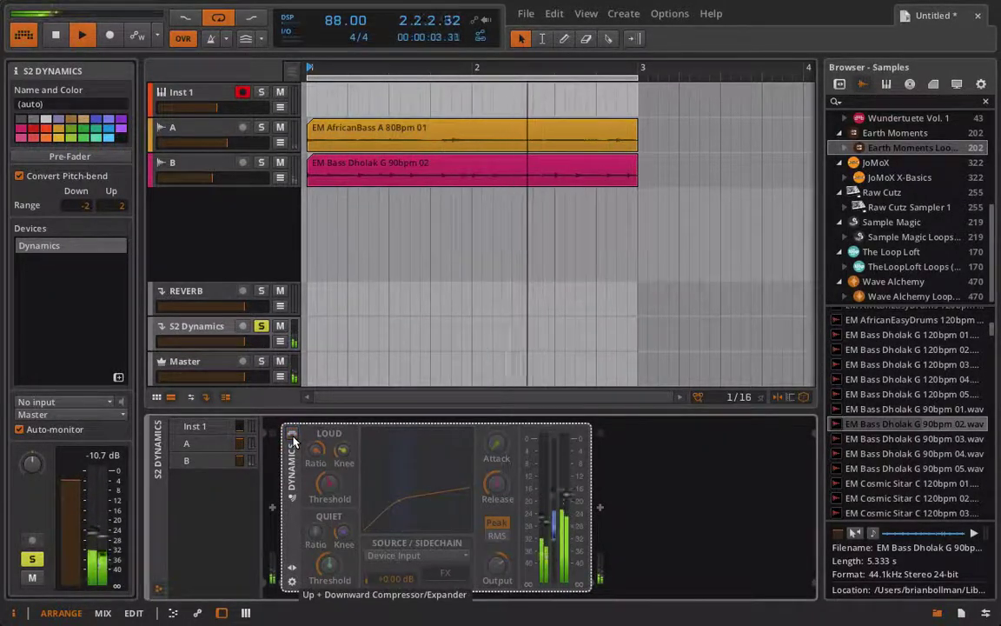
left_click(293, 434)
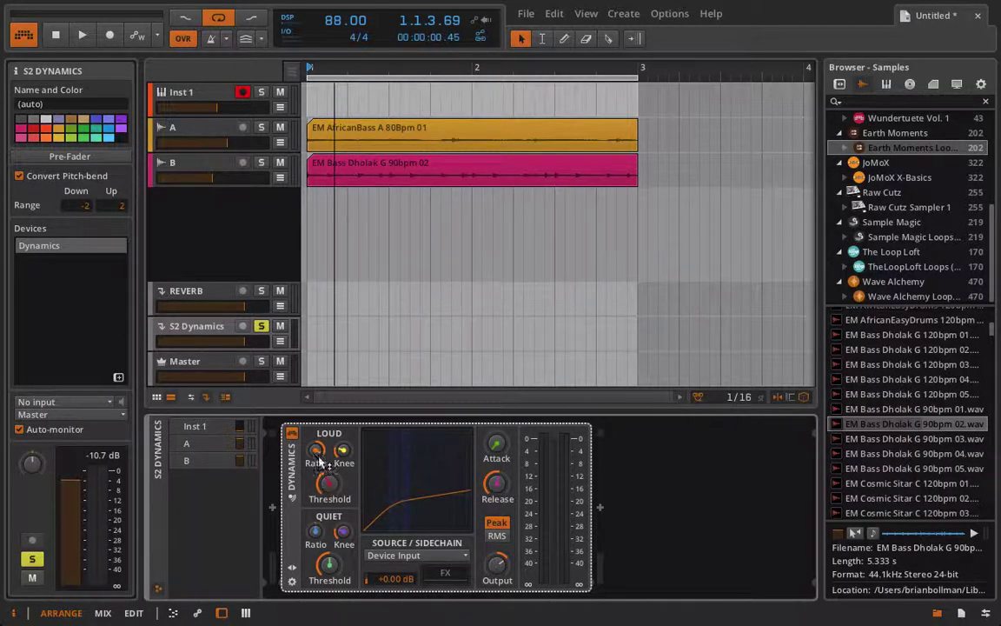
left_click_drag(319, 463, 319, 463)
key("space")
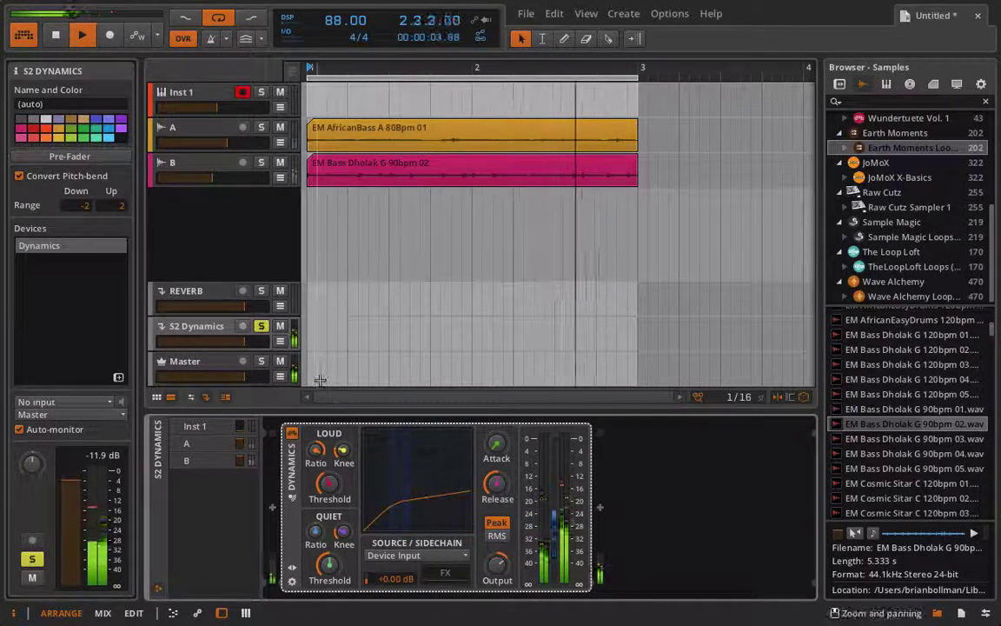
key("space")
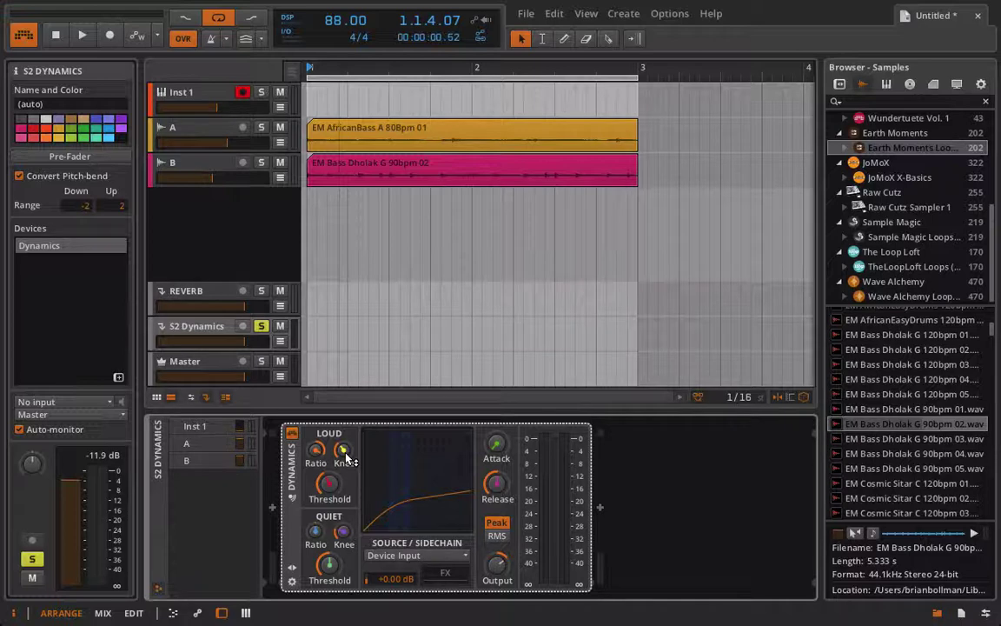
Play the loop, unsolo the S2 Dynamics track, and lower its volume to blend it with the dry tracks
key("space")
left_click(261, 325)
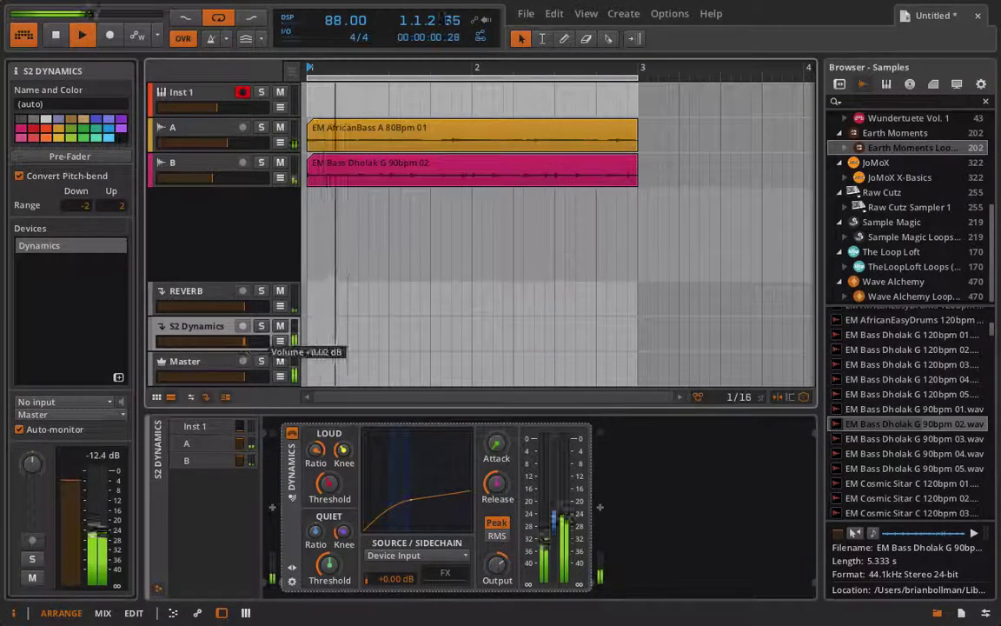
left_click_drag(243, 340, 217, 345)
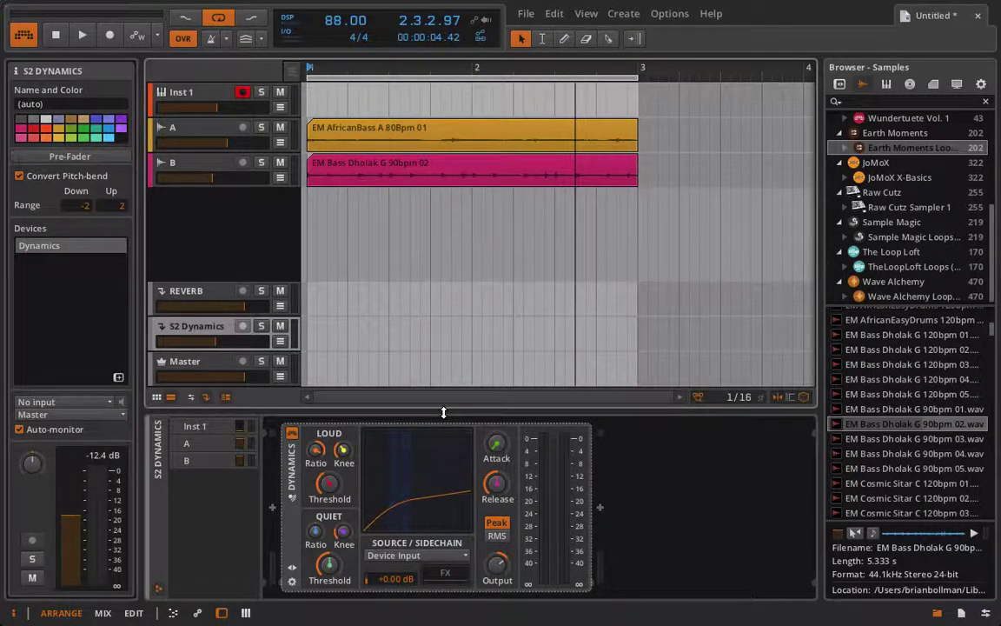
Add a second Dynamics device after the existing one on the S2 Dynamics track and check its sidechain sources
left_click(176, 135)
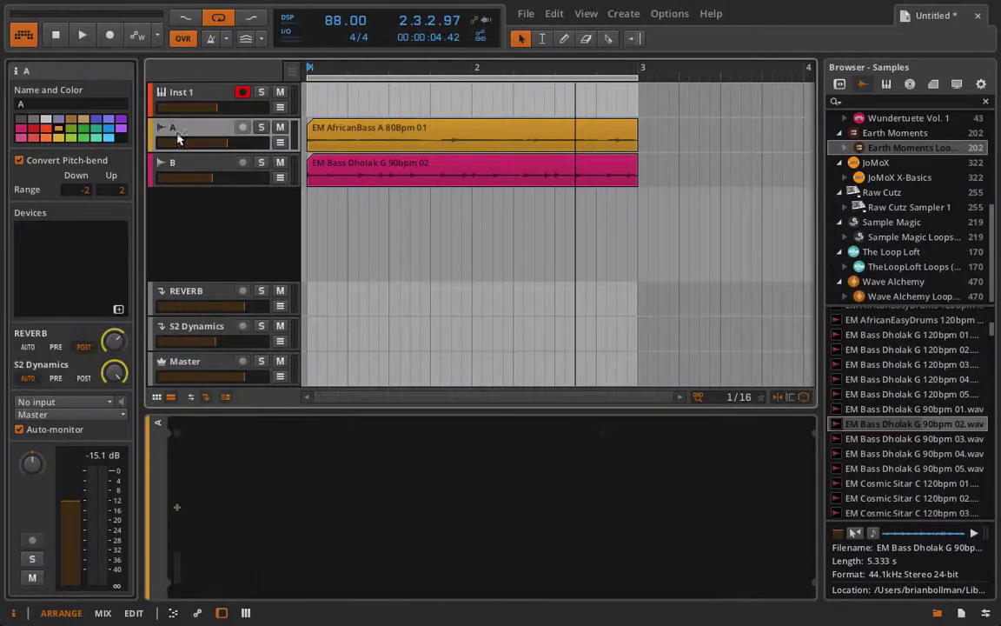
left_click(176, 165)
left_click(190, 337)
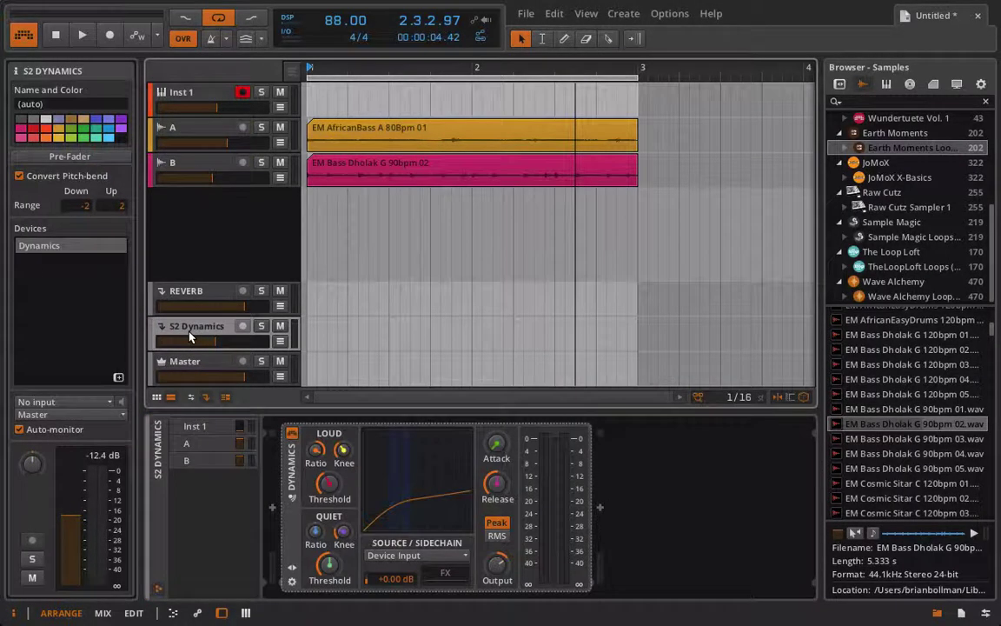
left_click(599, 510)
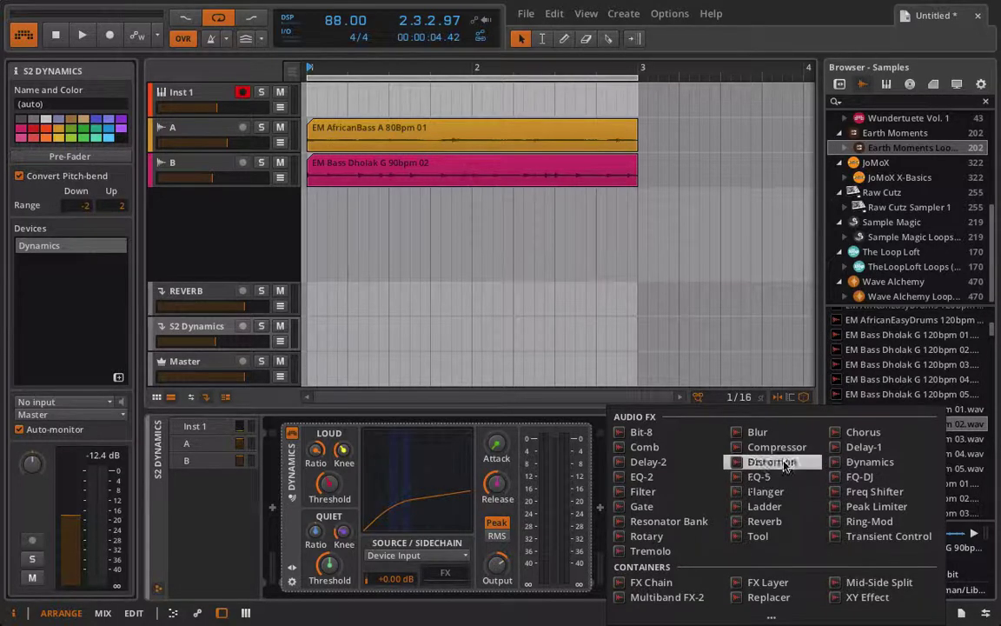
left_click(869, 462)
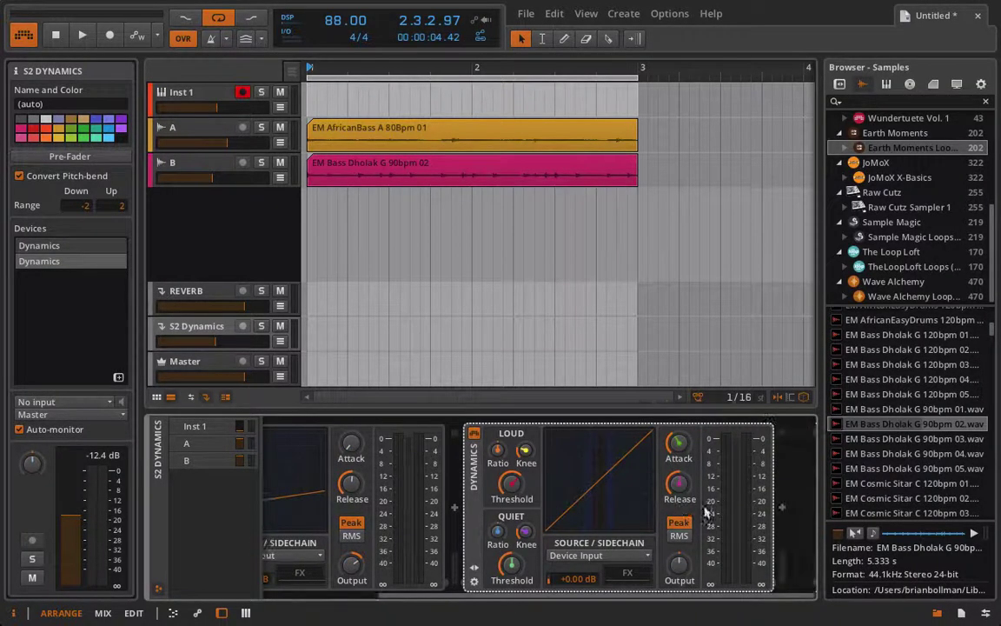
left_click(586, 555)
left_click(485, 336)
Place BP IU Kick 1.wav from the Beatport Sounds One Shots folder on a new audio track below track B, starting at bar 1
scroll(856, 182, "up", 4)
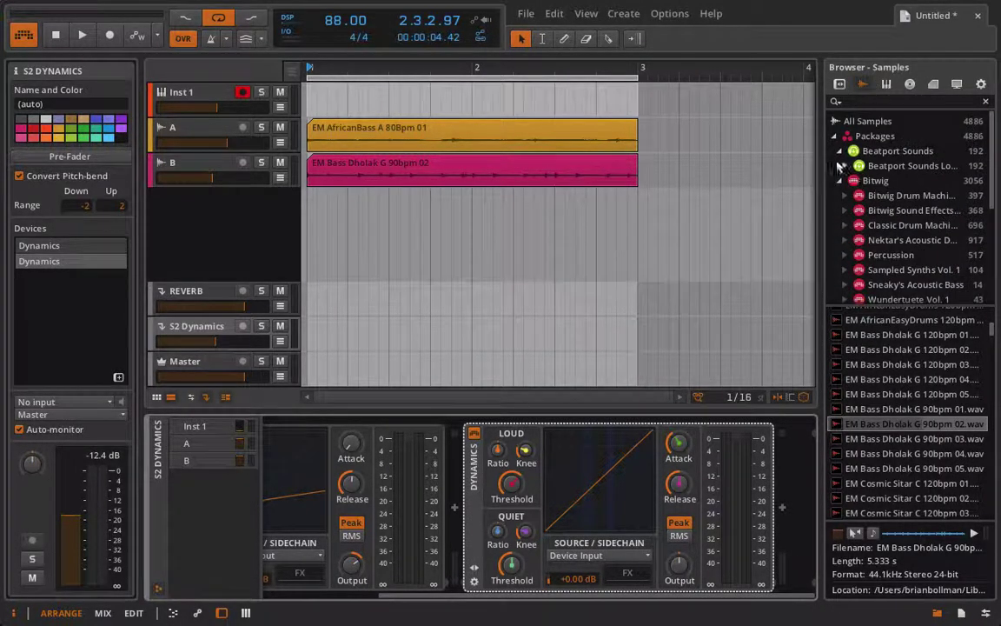
left_click(878, 151)
scroll(904, 383, "up", 5)
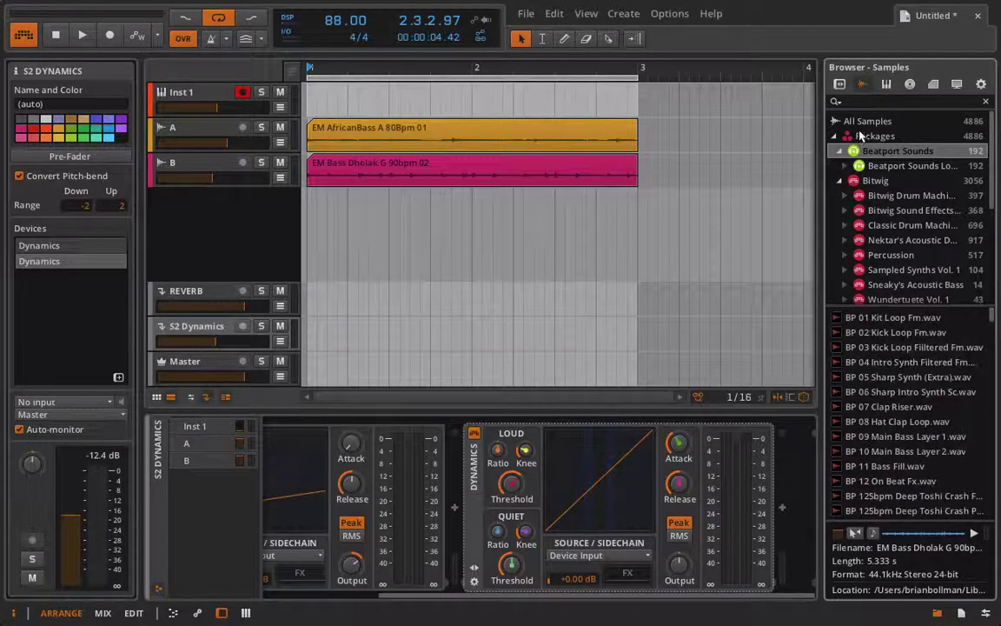
right_click(849, 164)
left_click(847, 165)
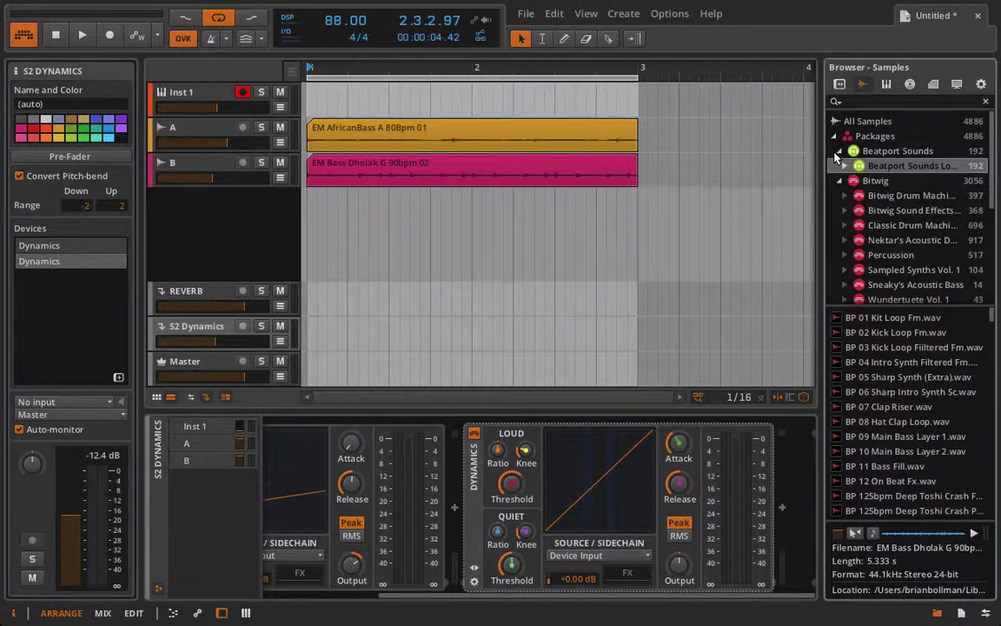
left_click(846, 165)
scroll(888, 239, "down", 1)
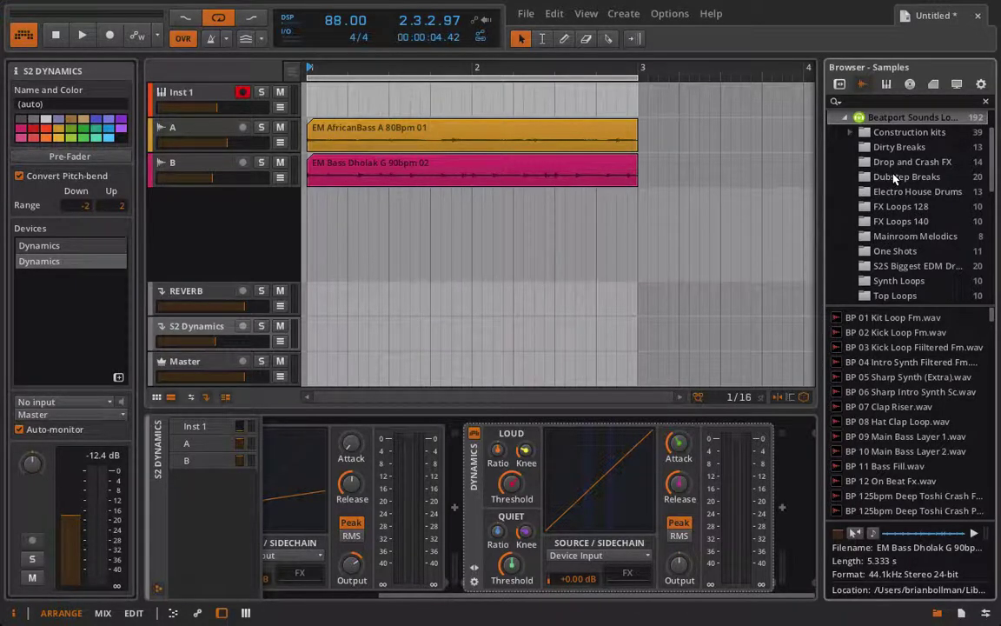
scroll(883, 187, "down", 1)
left_click(878, 209)
left_click(872, 225)
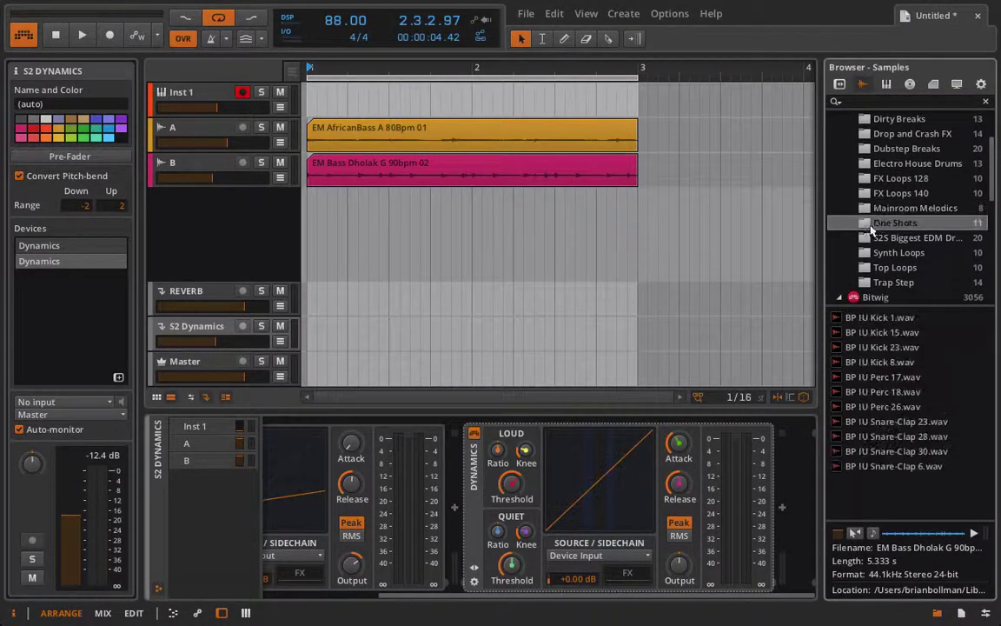
left_click_drag(882, 319, 637, 219)
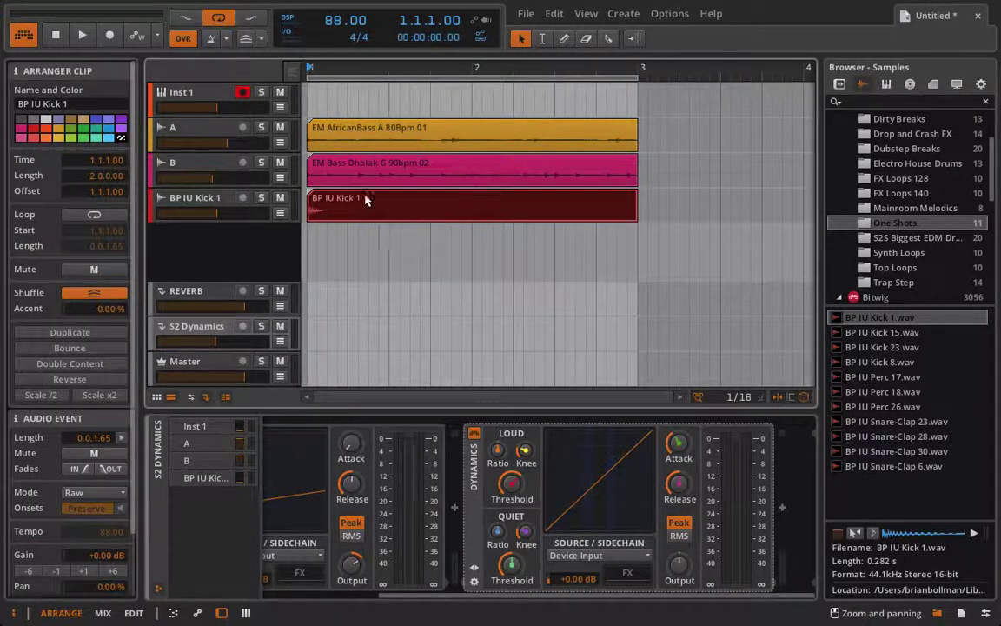
Duplicate the kick event inside the BP IU Kick 1 clip so a kick falls on every beat of both bars
double_click(314, 198)
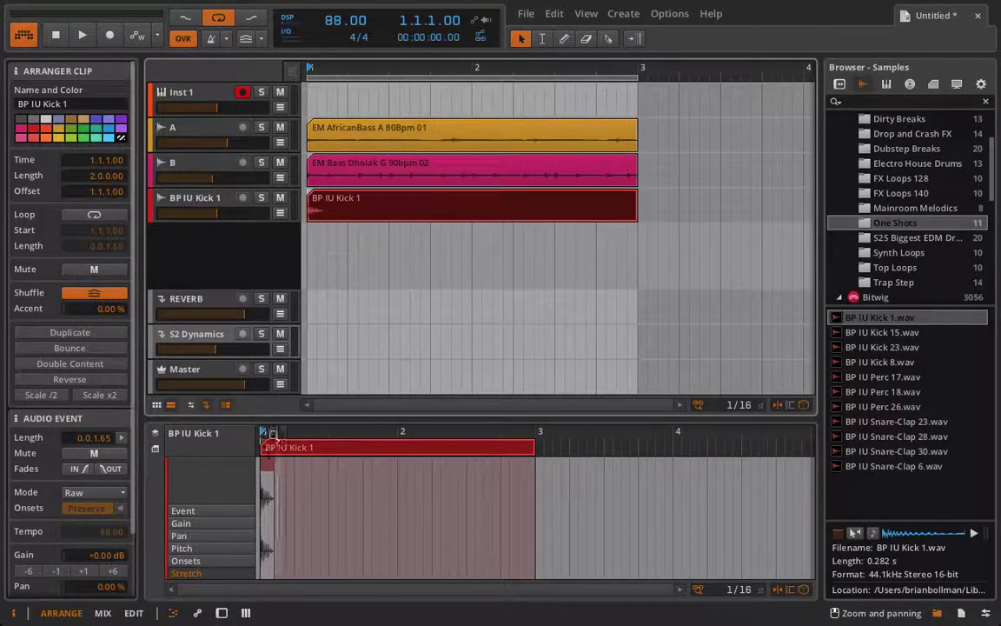
scroll(270, 484, "up", 6)
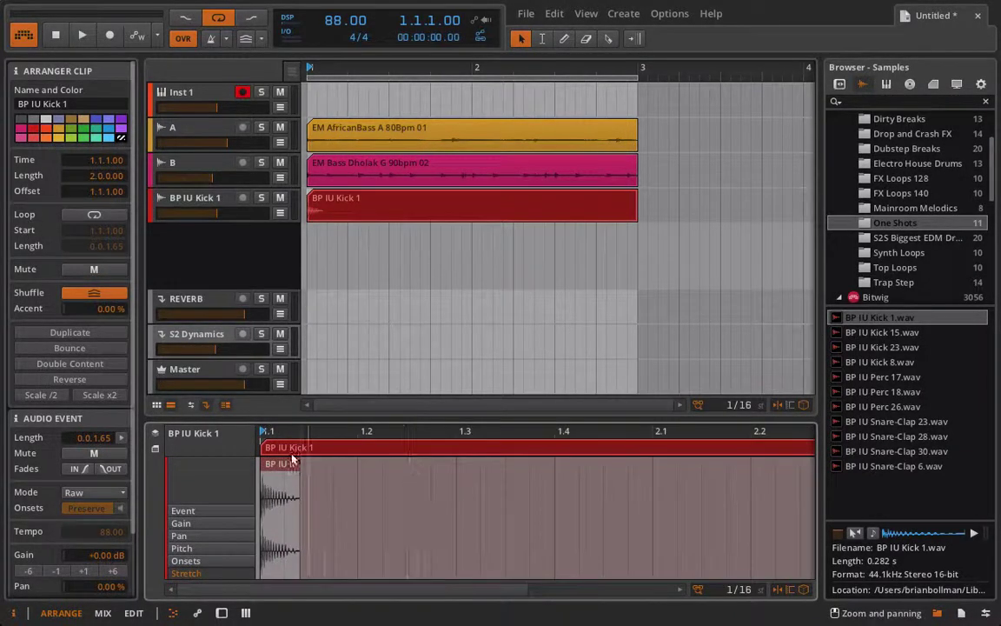
left_click_drag(278, 492, 575, 485)
left_click_drag(523, 432, 520, 410)
left_click_drag(421, 460, 455, 469)
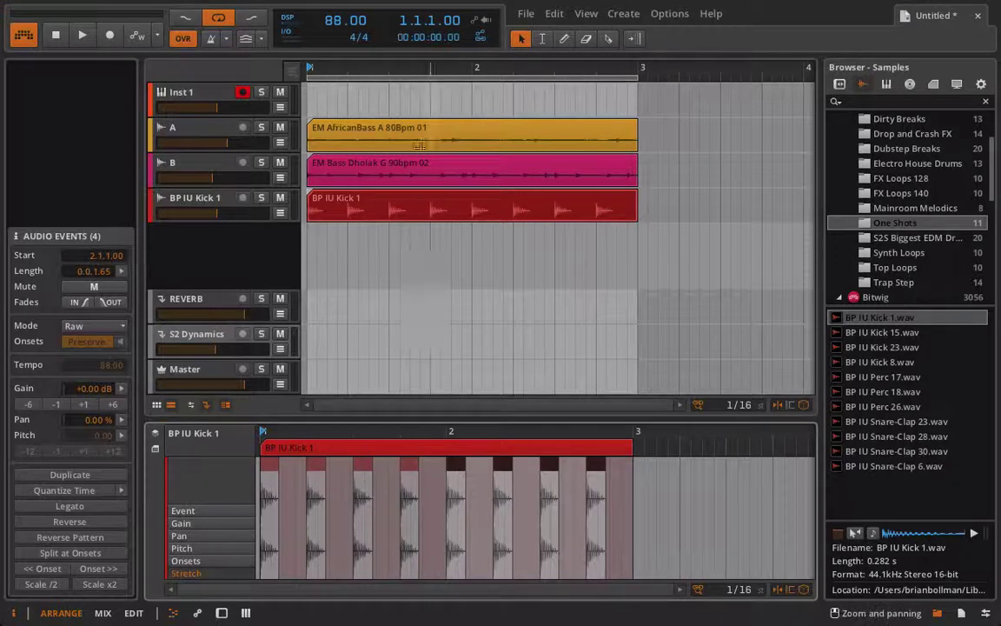
Audition the kick track soloed and within the mix, lower its volume slightly, and stop playback
left_click(217, 341)
key("space")
left_click(262, 199)
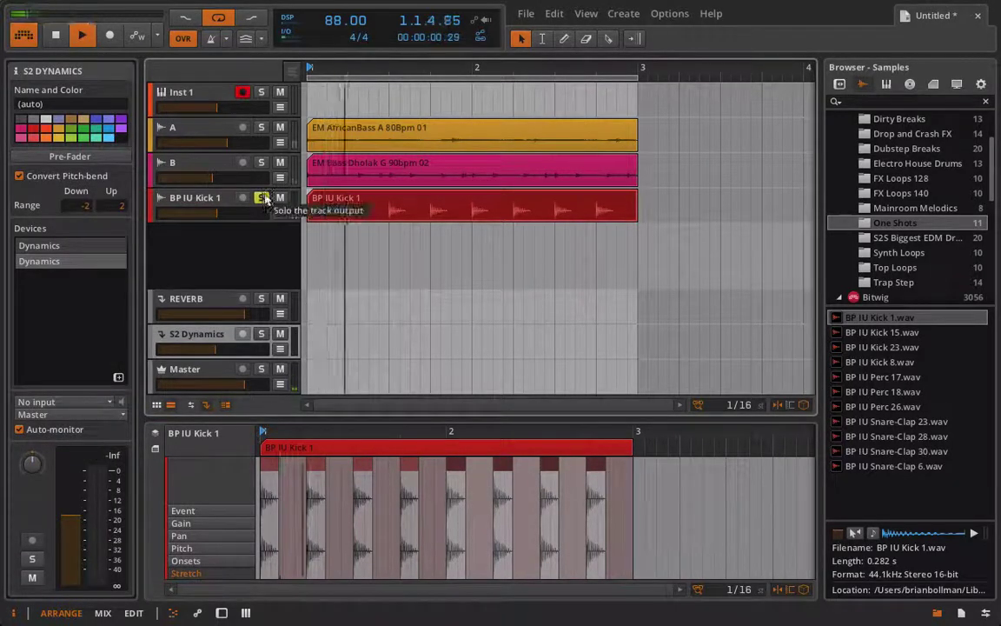
left_click(262, 199)
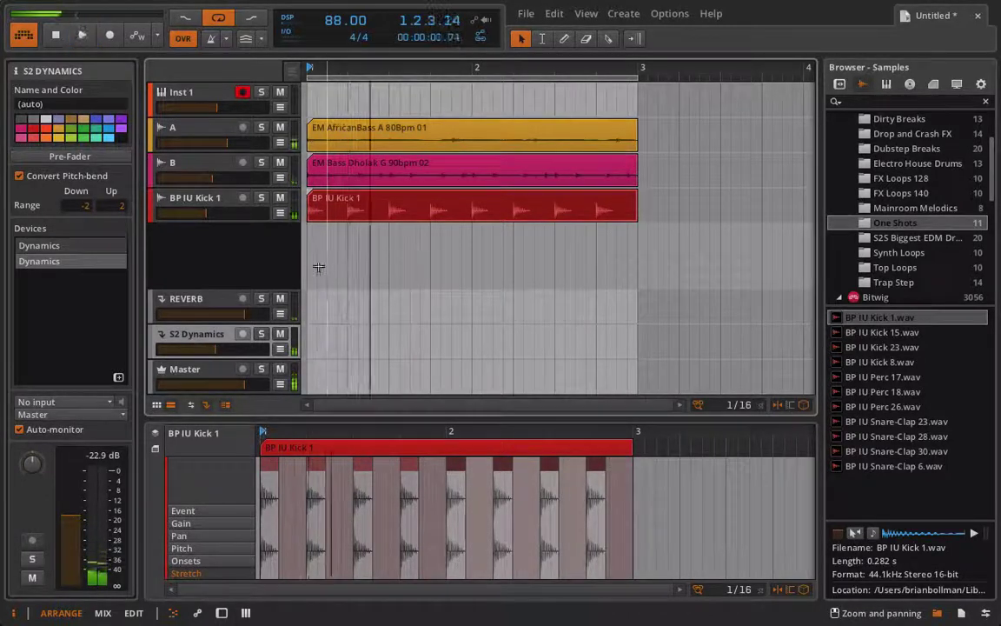
key("space")
Set the sidechain source of the second Dynamics device on S2 Dynamics to BP IU Kick 1 (Pre-Fader)
key("d")
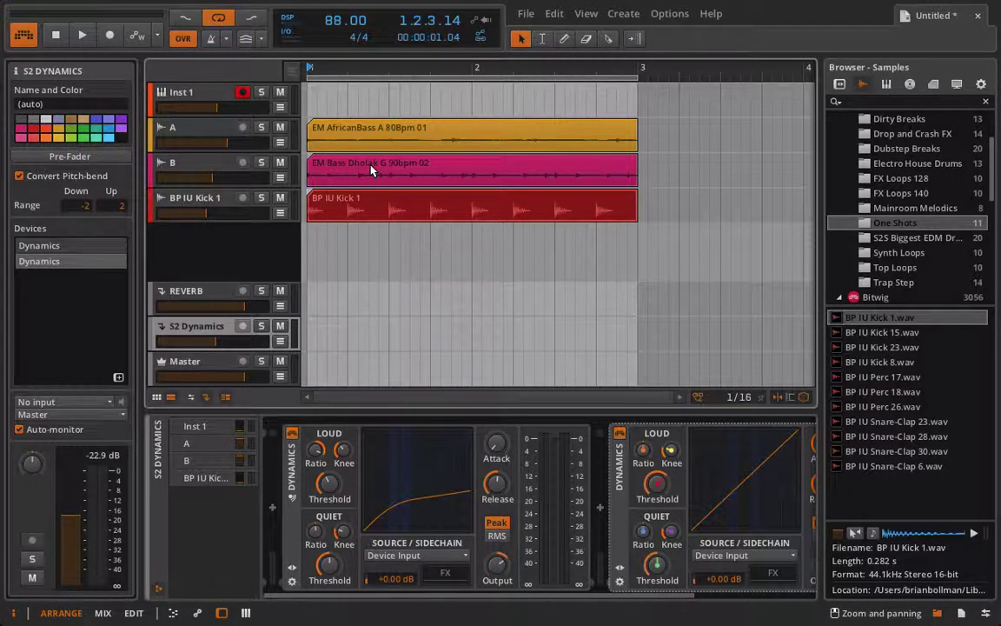
scroll(357, 481, "down", 3)
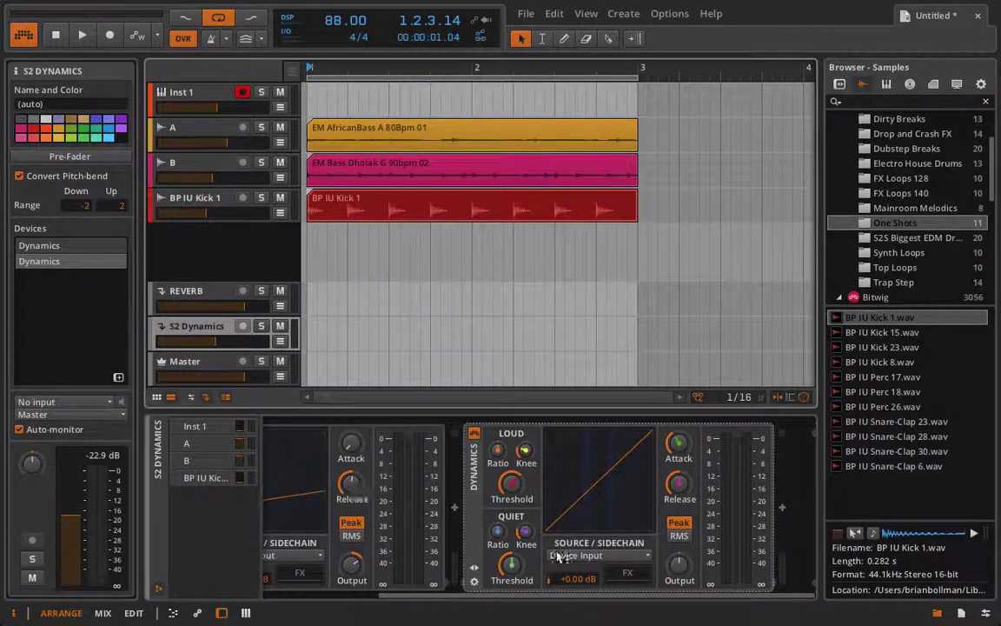
left_click(569, 556)
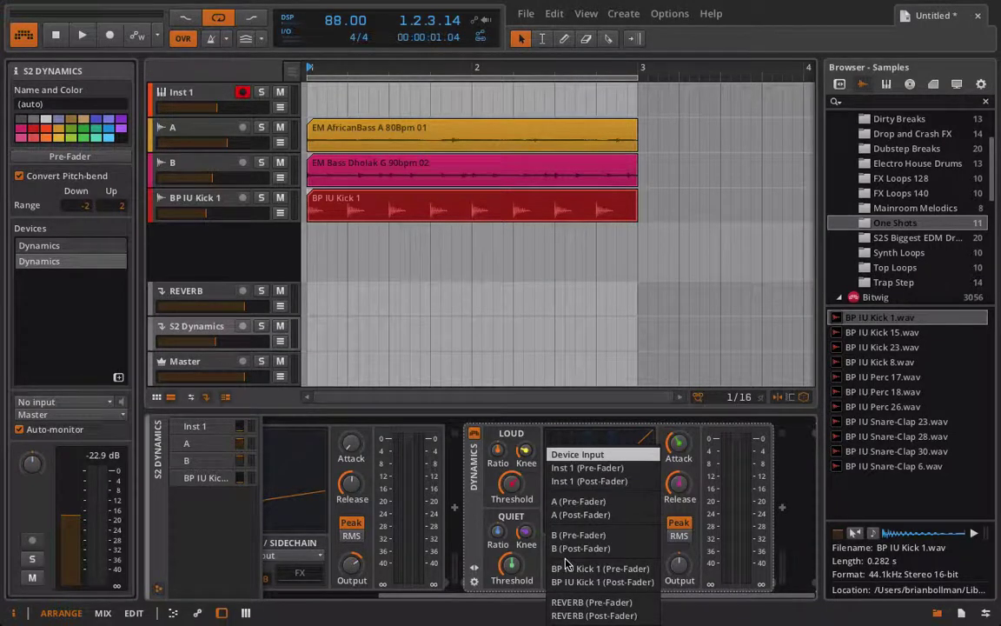
left_click(569, 569)
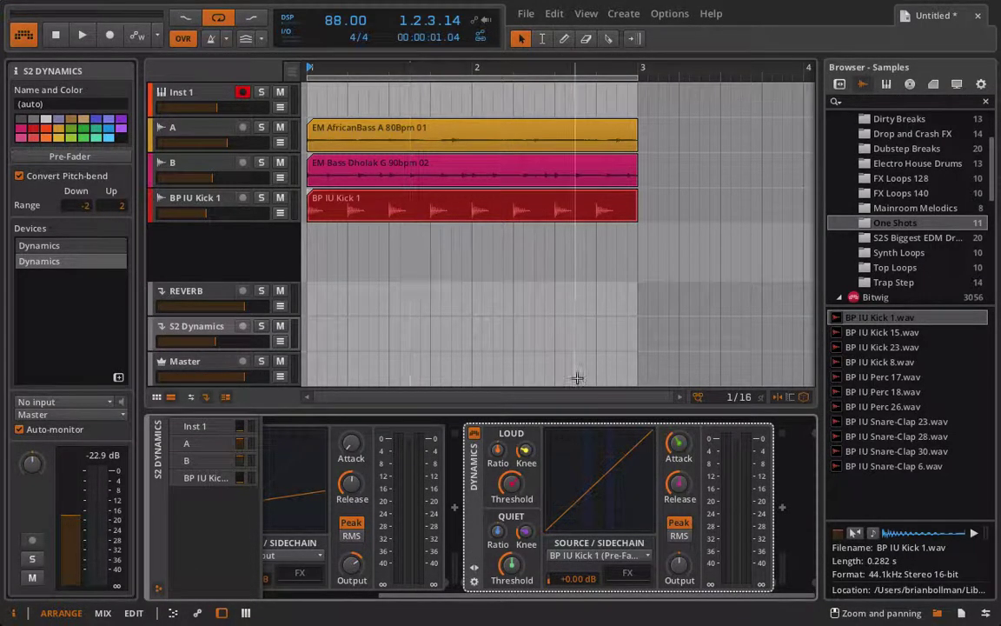
Start playback and lower the second Dynamics device's loud threshold to about -24.7 dB, with a loud ratio of about 1:4.00
key("space")
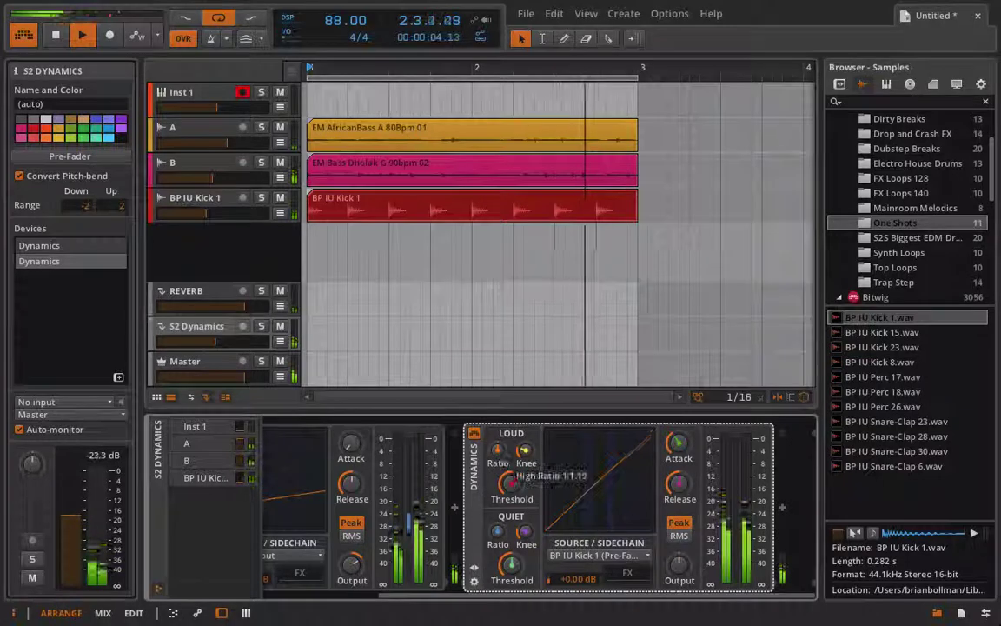
left_click_drag(512, 482, 512, 552)
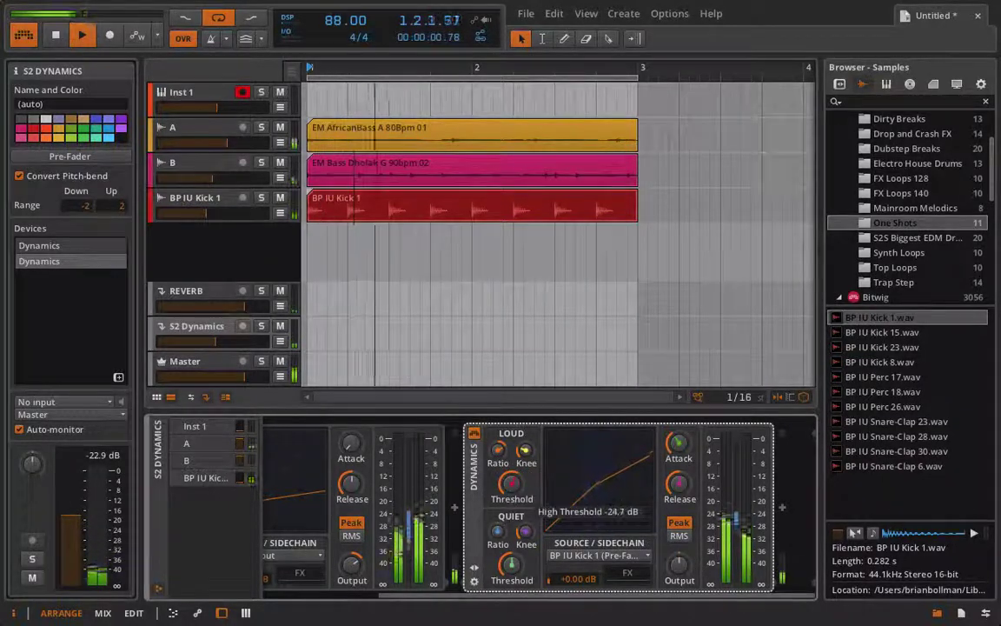
left_click_drag(498, 449, 498, 415)
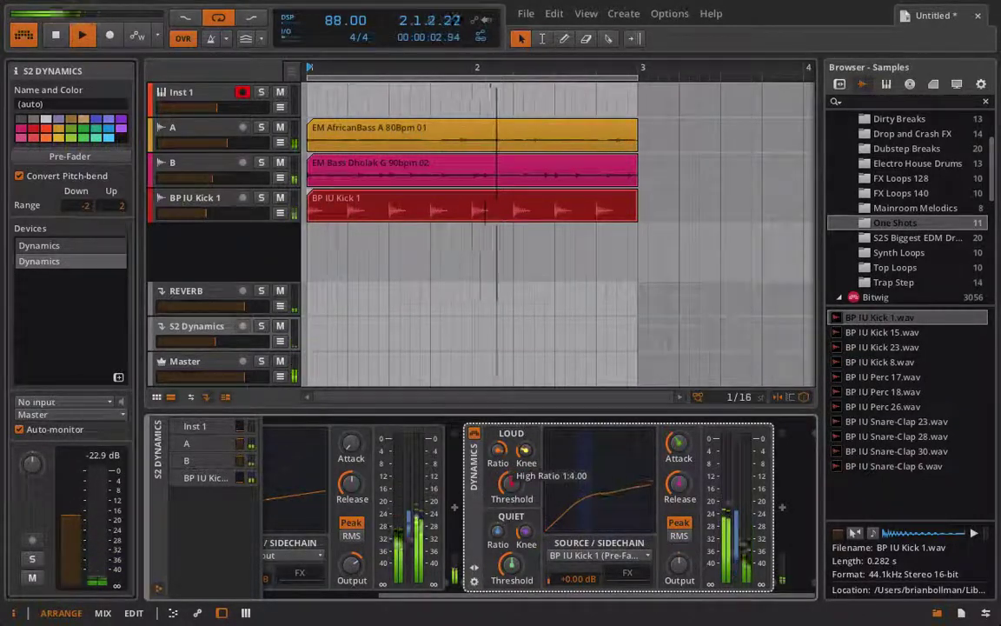
left_click_drag(512, 482, 512, 497)
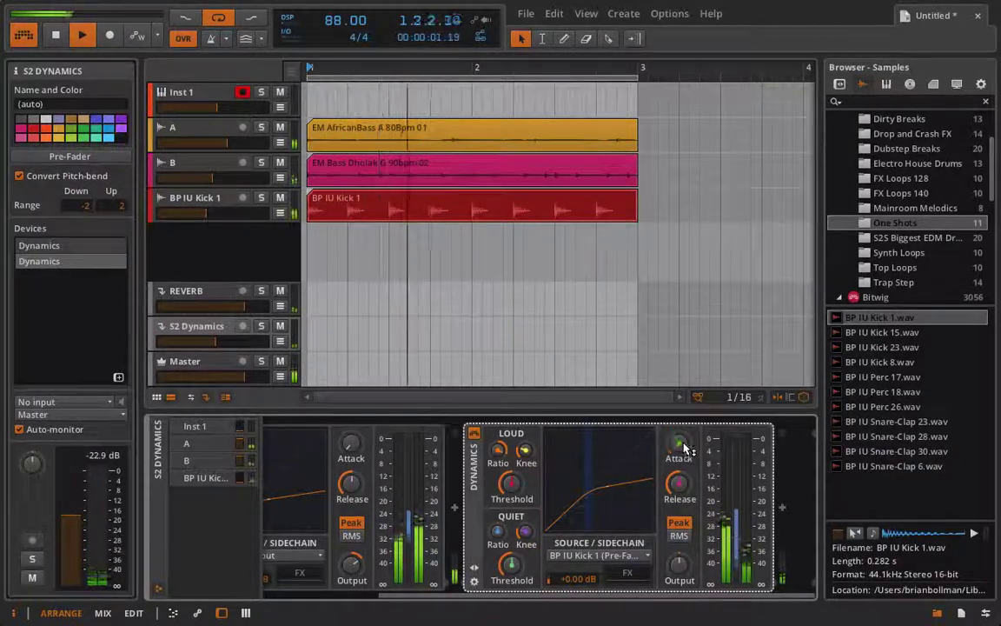
Adjust the second Dynamics device's release and fine-tune its loud ratio and threshold for gentler compression from the kick
mouse_move(680, 484)
left_mouse_down()
mouse_move(679, 452)
mouse_move(680, 470)
left_mouse_up()
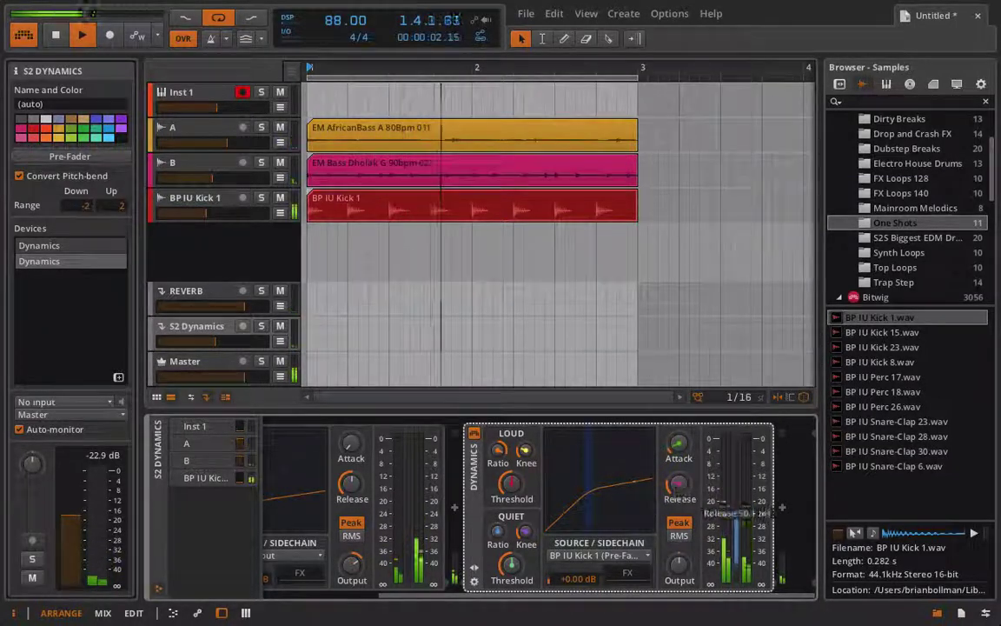
left_click_drag(519, 485, 519, 490)
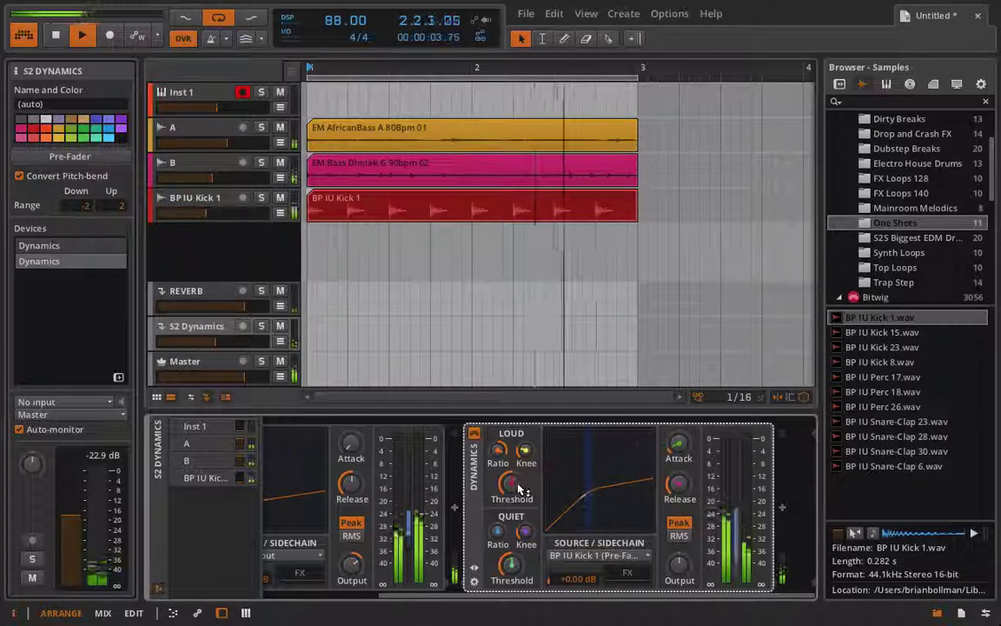
left_click_drag(500, 449, 512, 490)
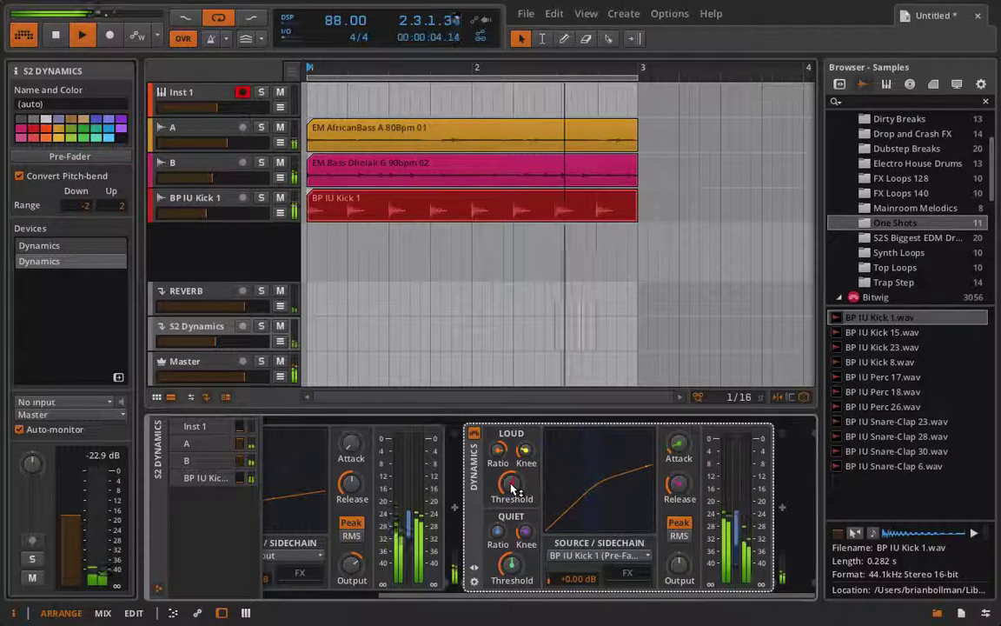
Briefly bypass and re-enable the second Dynamics device during playback, and raise the BP IU Kick 1 track volume to -12.8 dB
left_click(473, 433)
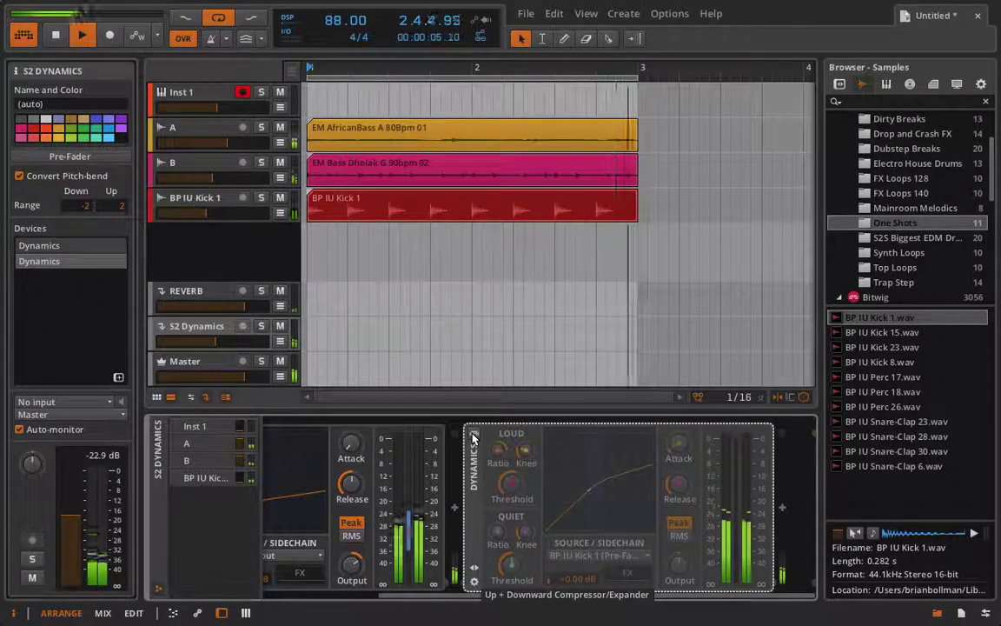
left_click(474, 434)
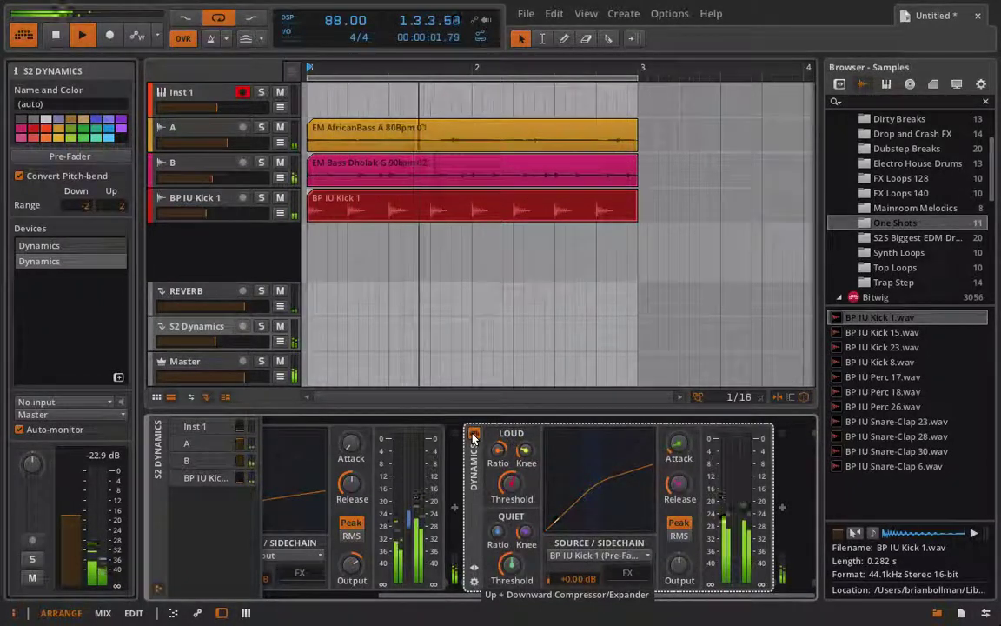
left_click(209, 213)
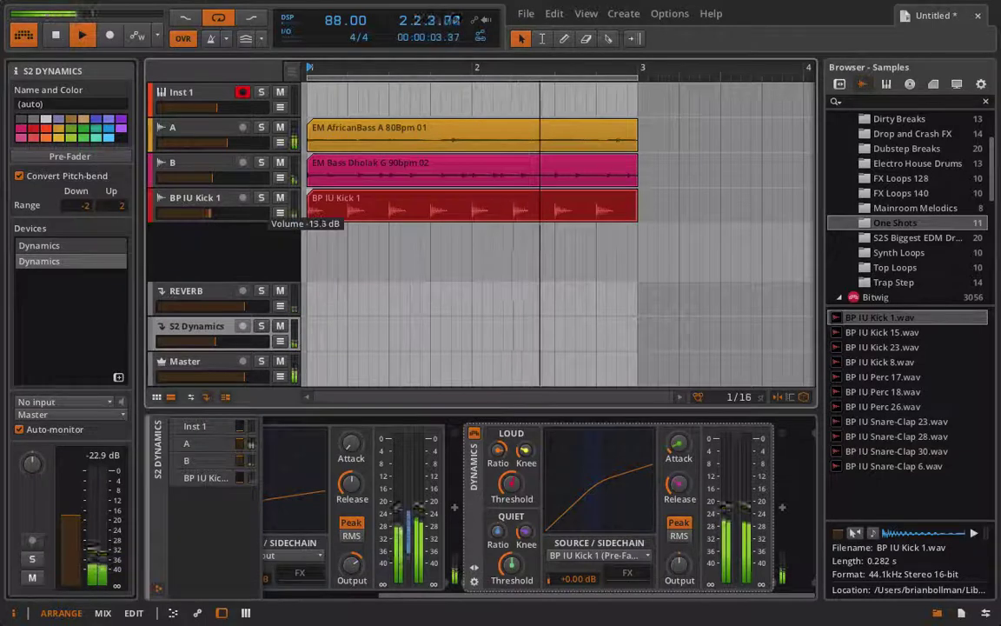
Compare the mix with the sidechained Dynamics device bypassed and active, and stop playback
left_click(474, 443)
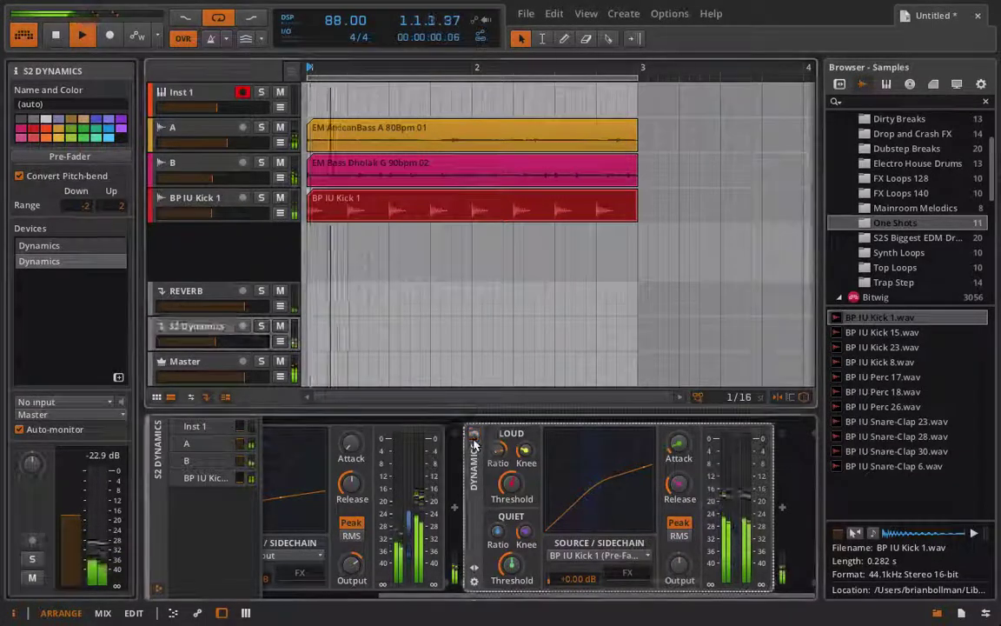
left_click(473, 439)
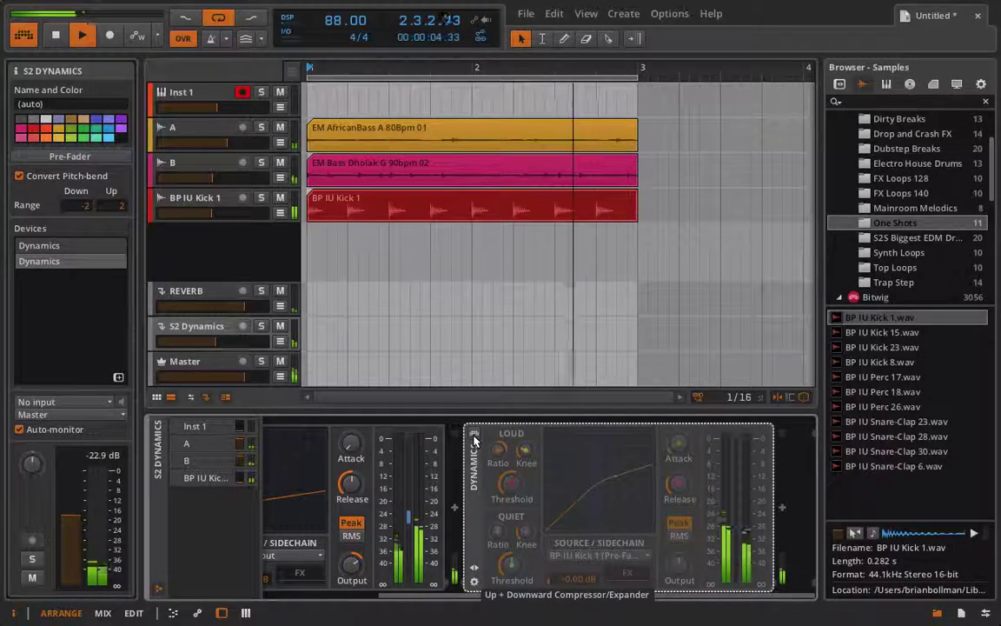
left_click(474, 439)
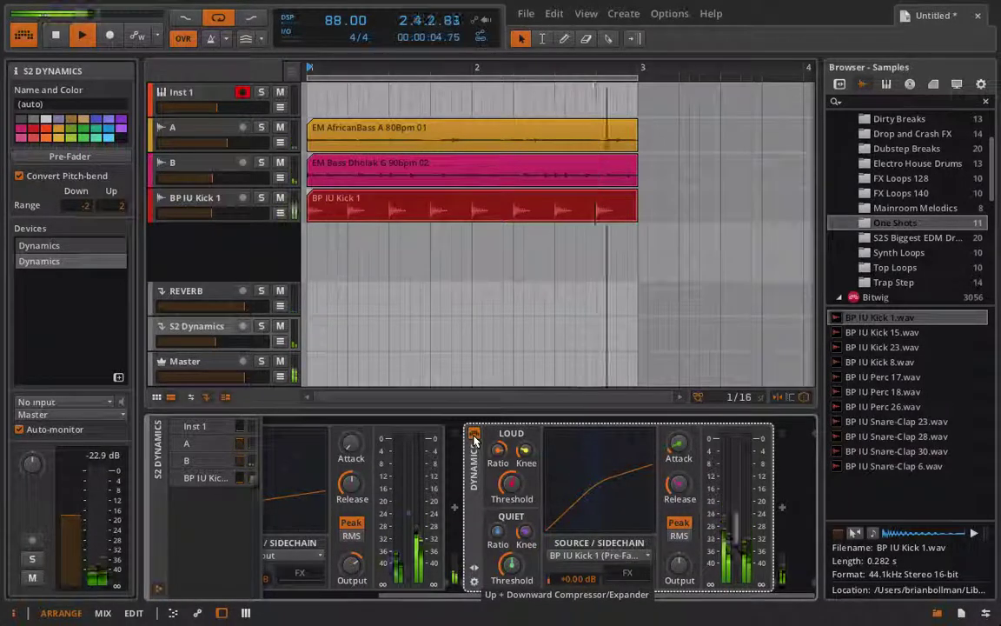
key("space")
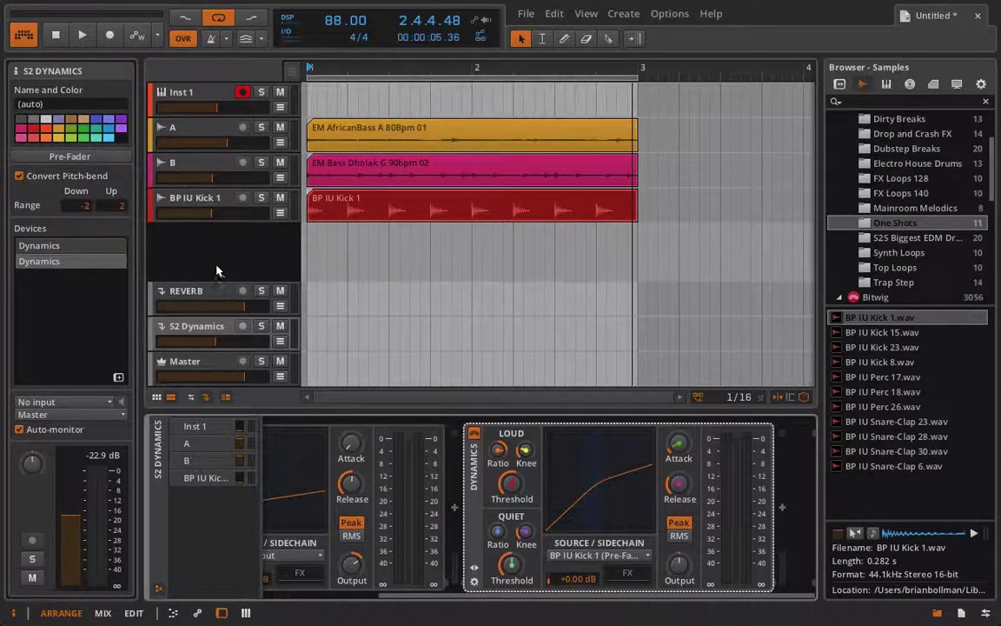
Create another effect track below S2 Dynamics and show all tracks in the mixer view
right_click(185, 268)
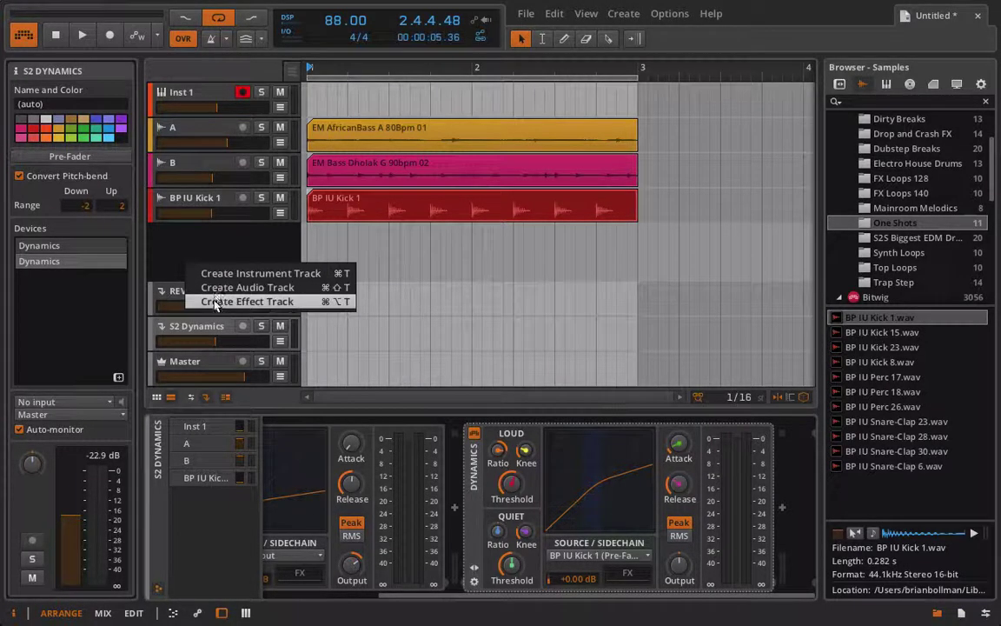
left_click(215, 301)
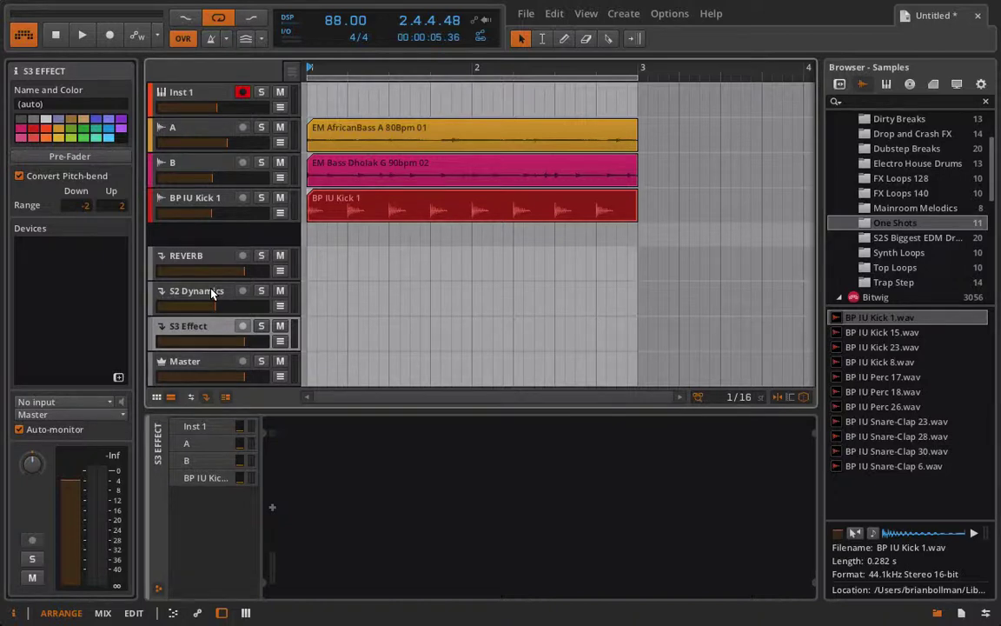
key("F2")
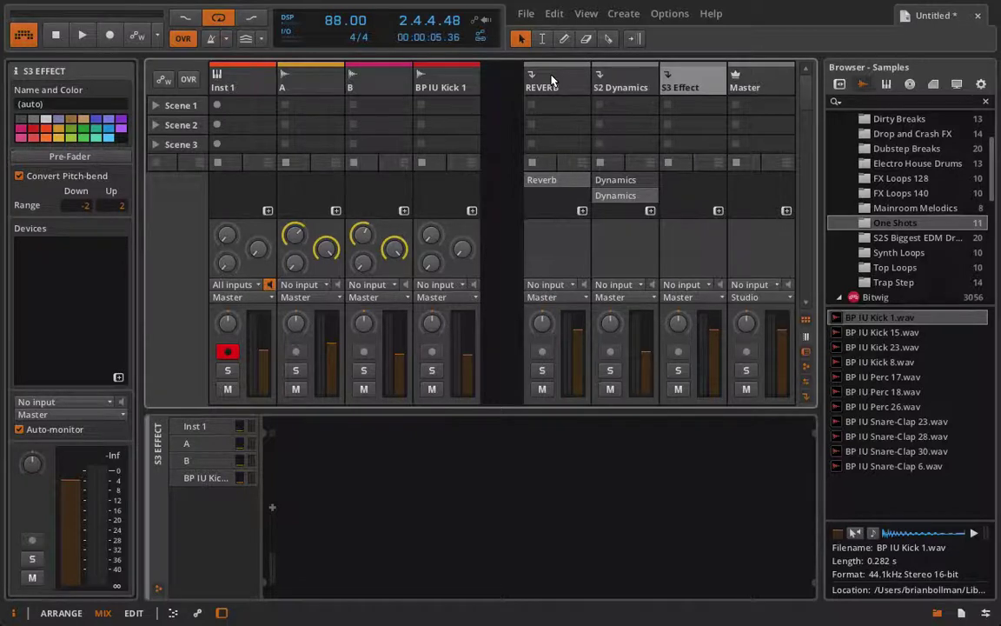
Compare the device chains of the S2 Dynamics and S3 Effect tracks with that of the BP IU Kick 1 audio track
left_click(614, 86)
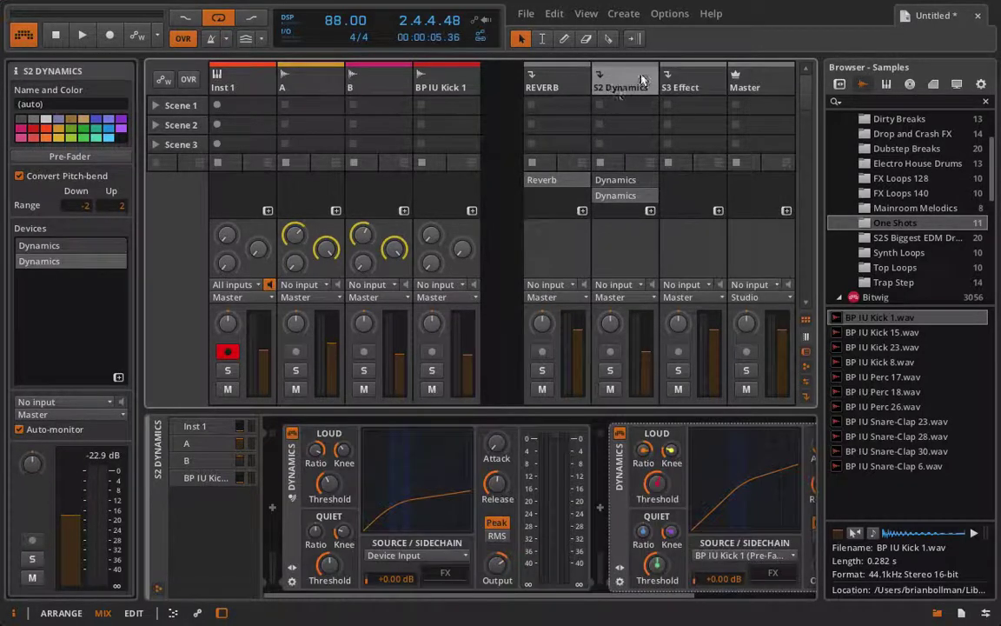
left_click(686, 86)
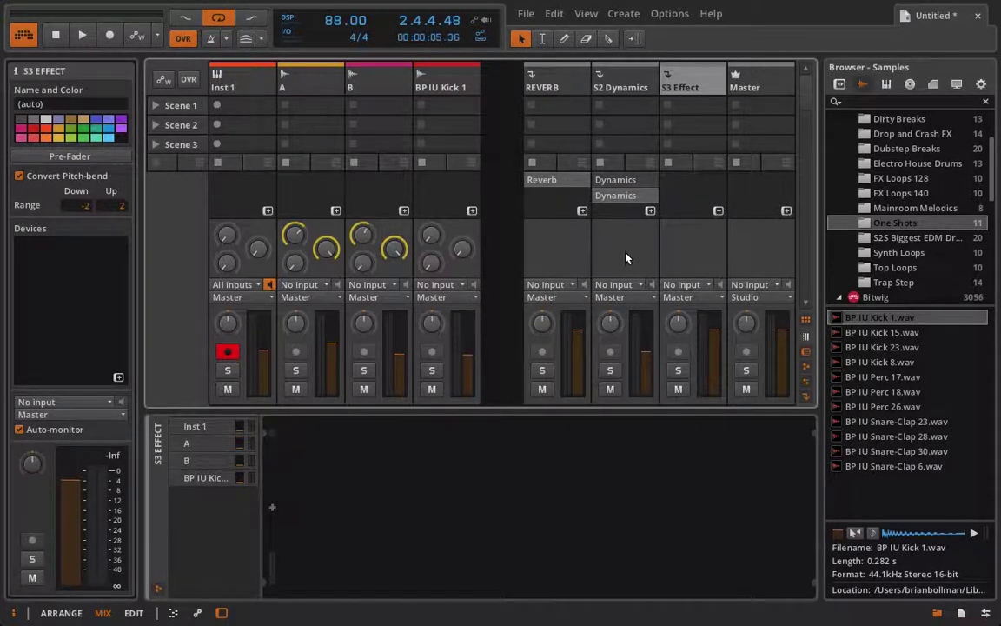
left_click(620, 94)
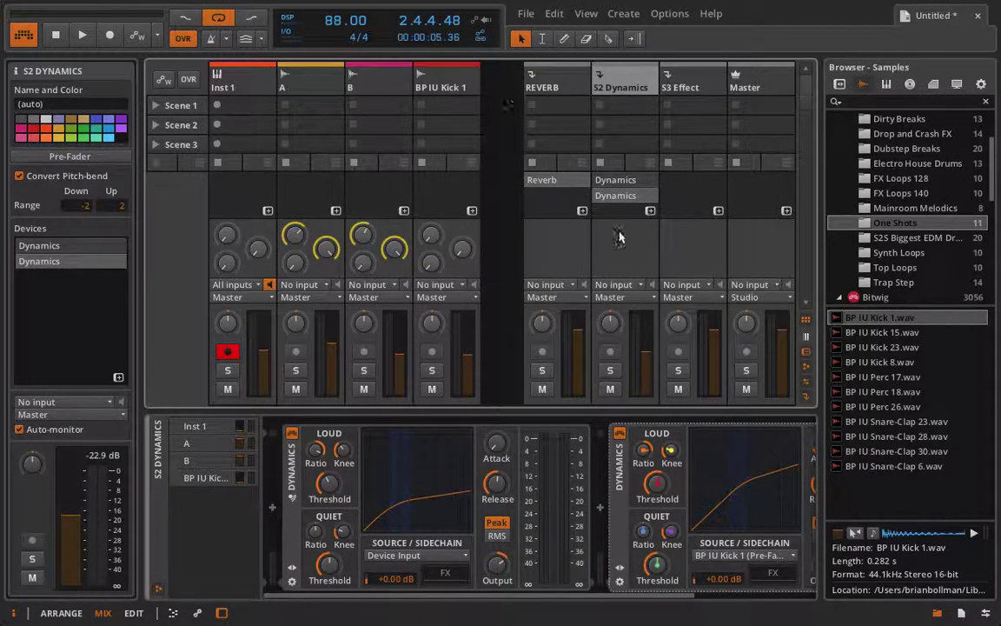
left_click(460, 94)
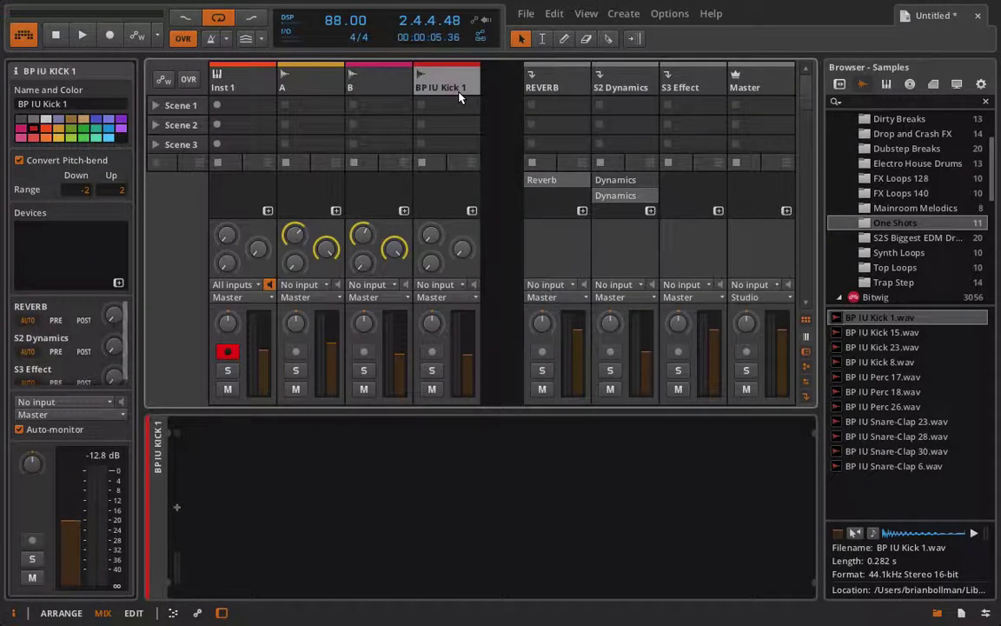
Add a temporary audio track beside BP IU Kick 1, check the output destinations offered for S2 Dynamics, and delete the added track
key("ctrl+t")
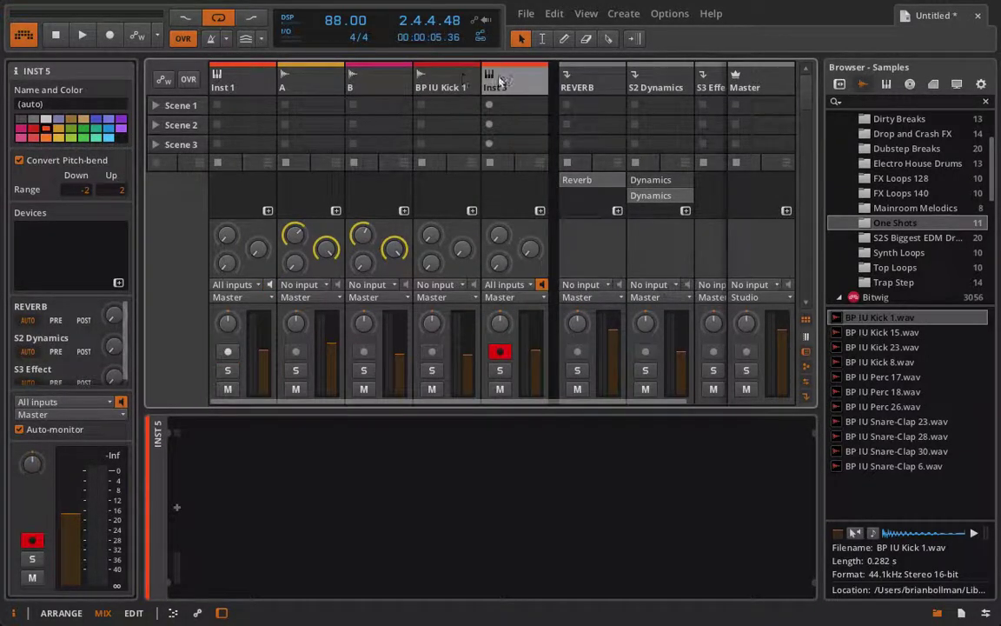
key("ctrl+z")
key("ctrl+shift+t")
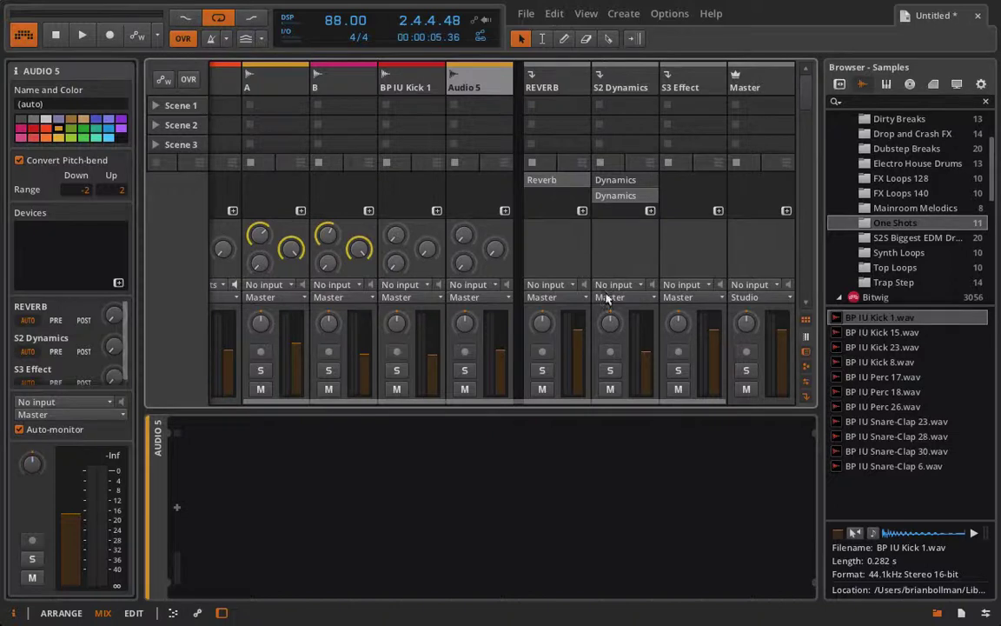
left_click(606, 298)
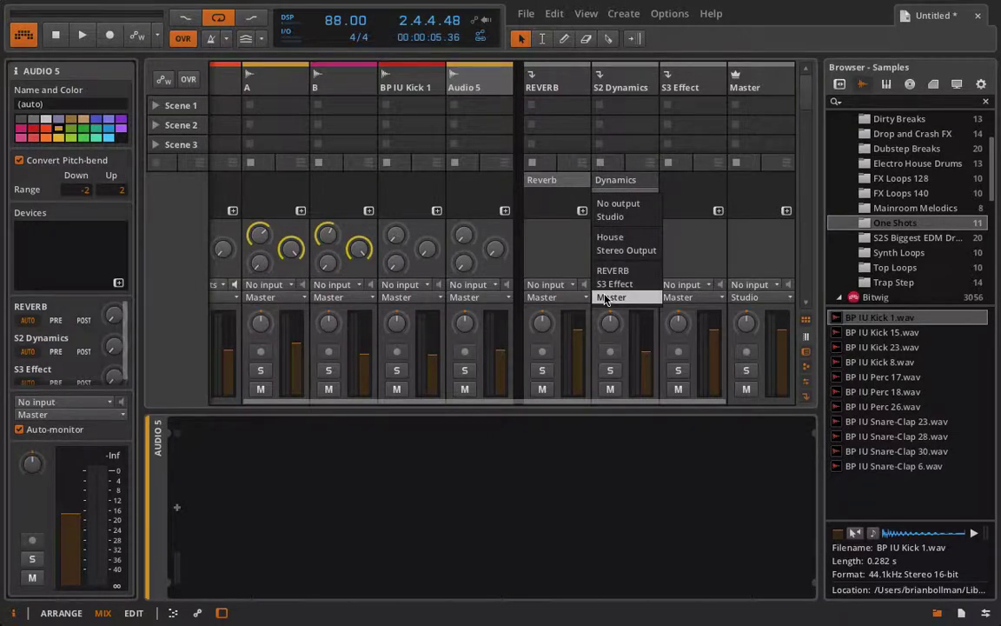
left_click(633, 553)
key("Delete")
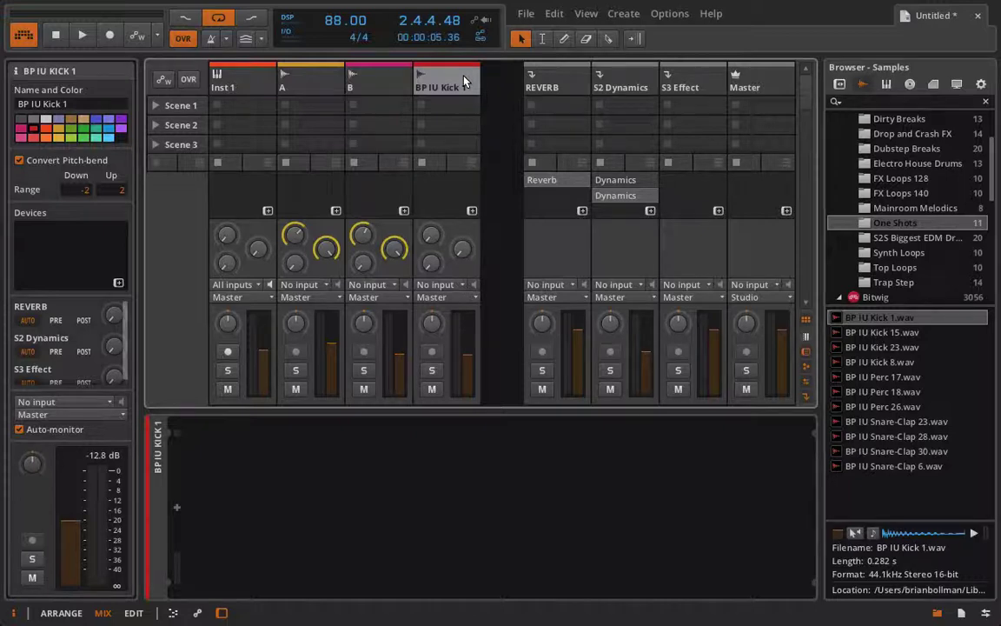
Return to the arrangement view with S2 Dynamics selected and list the available devices and presets in the browser
key("alt+1")
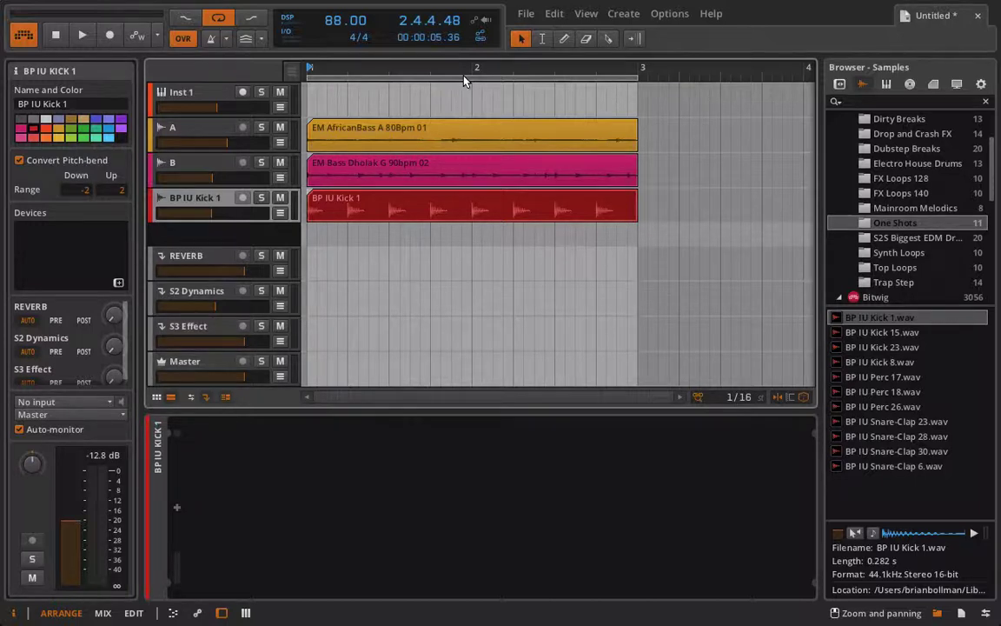
left_click(191, 297)
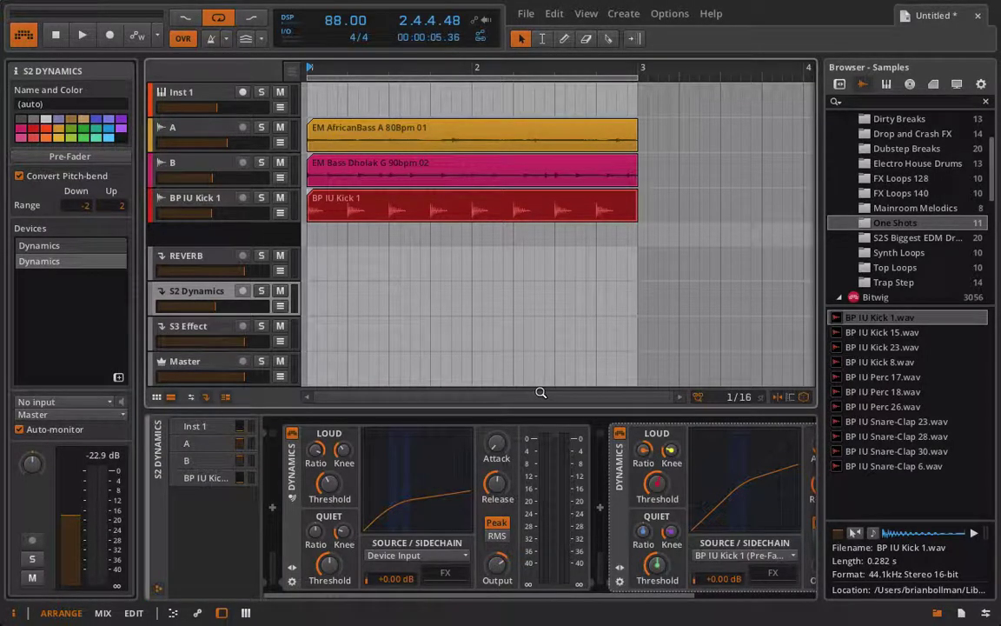
left_click(885, 85)
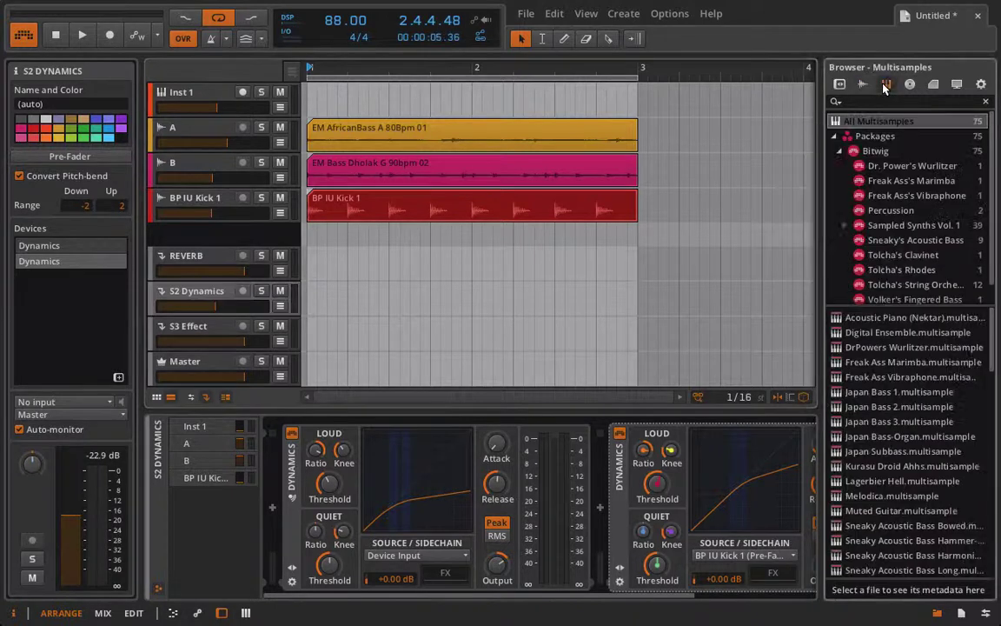
left_click(862, 85)
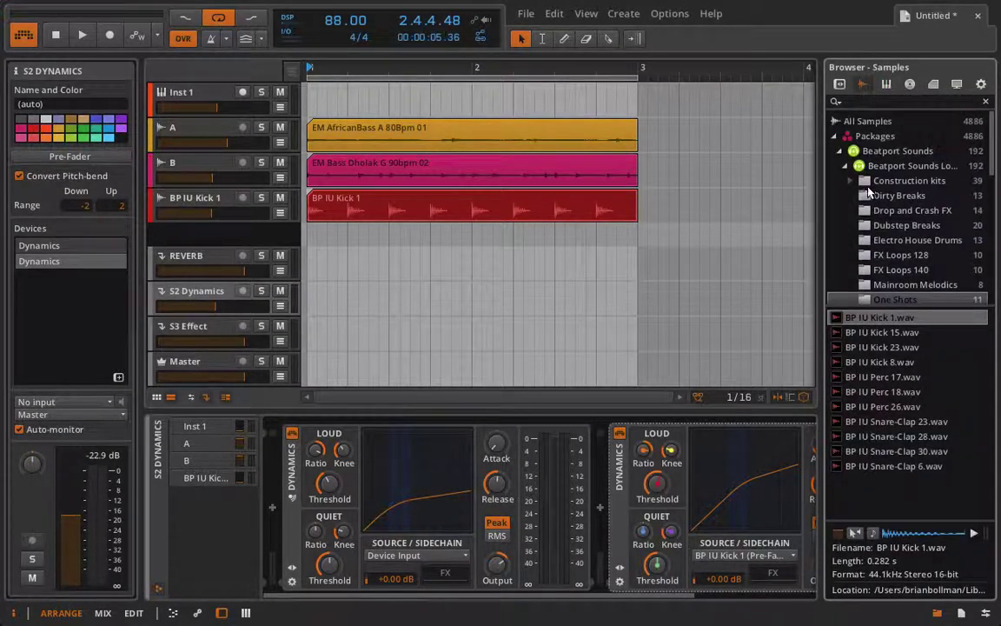
left_click(884, 85)
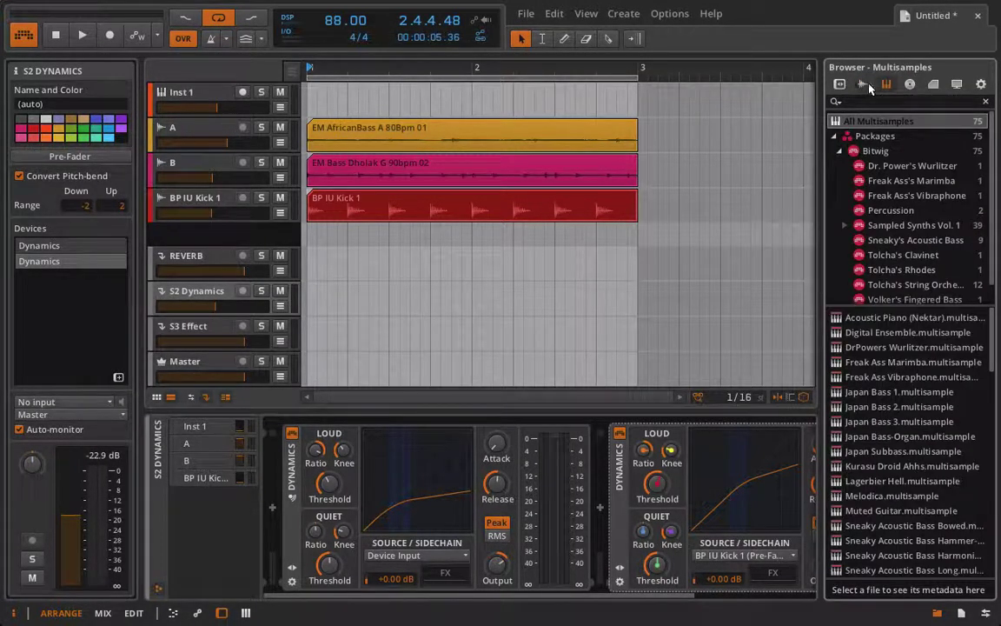
left_click(839, 84)
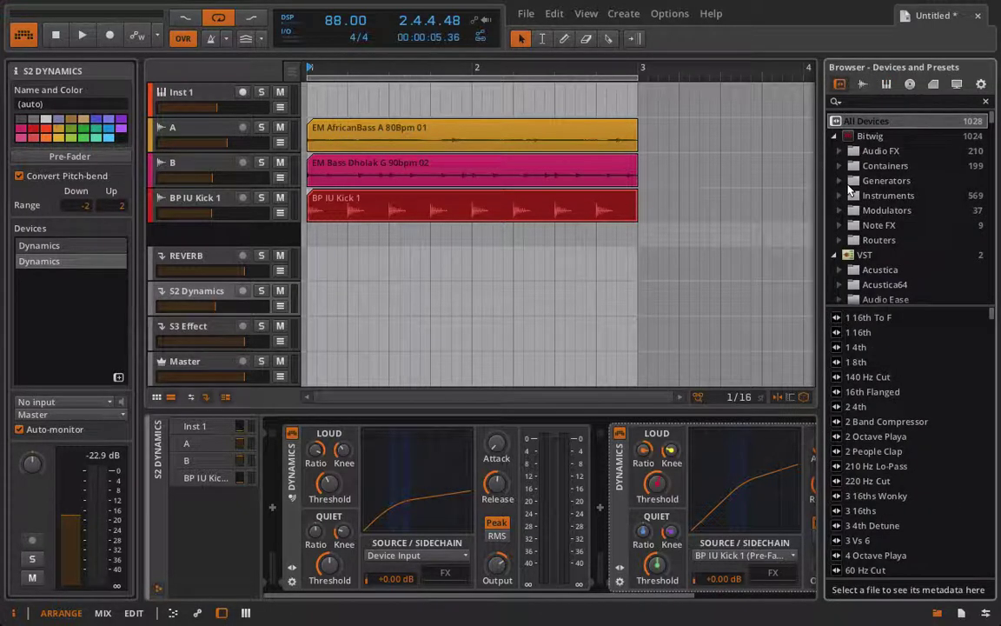
Insert the Organ instrument ahead of the two Dynamics devices on the S2 Dynamics effect track and check the device chain
left_click(841, 196)
scroll(883, 228, "down", 2)
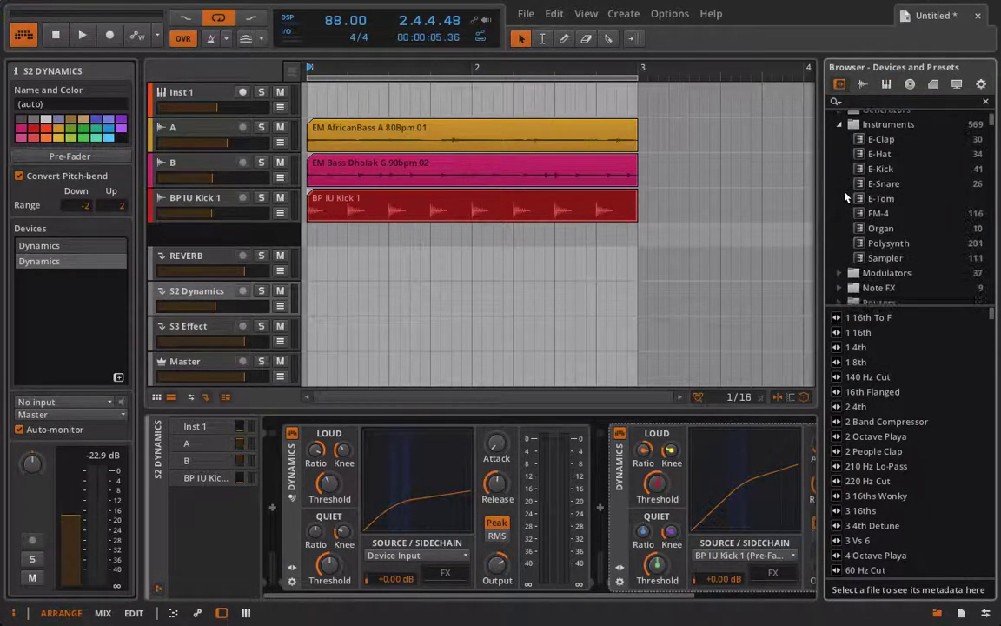
left_click(881, 229)
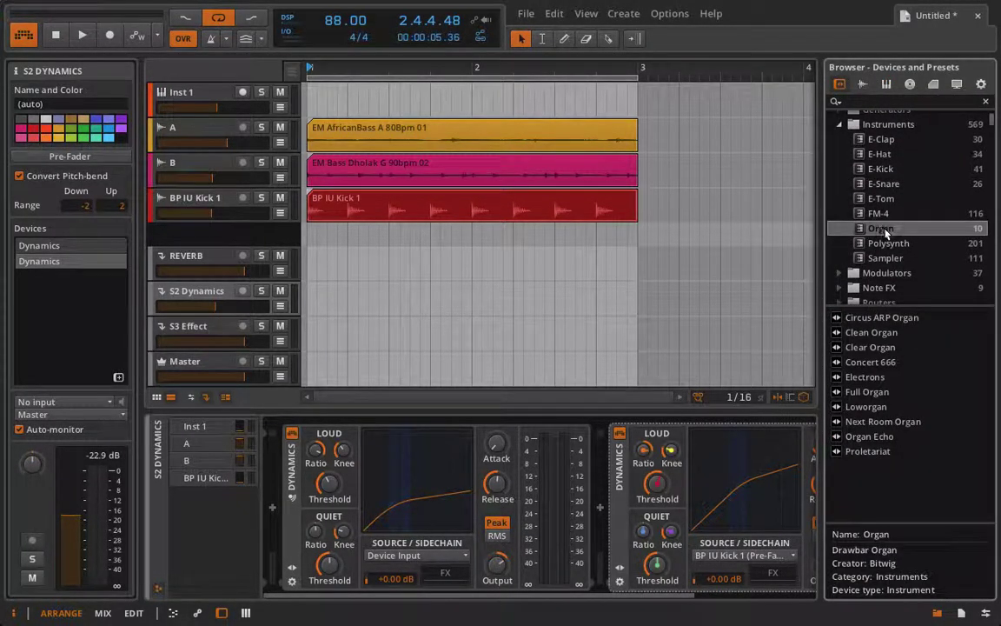
left_click_drag(883, 230, 203, 296)
scroll(419, 558, "down", 3)
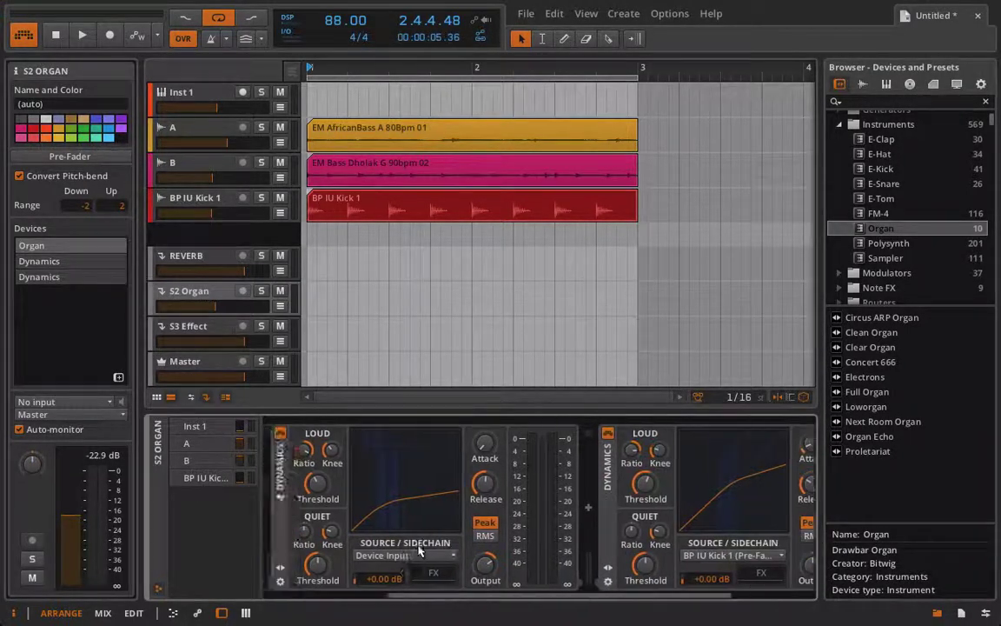
scroll(418, 552, "up", 3)
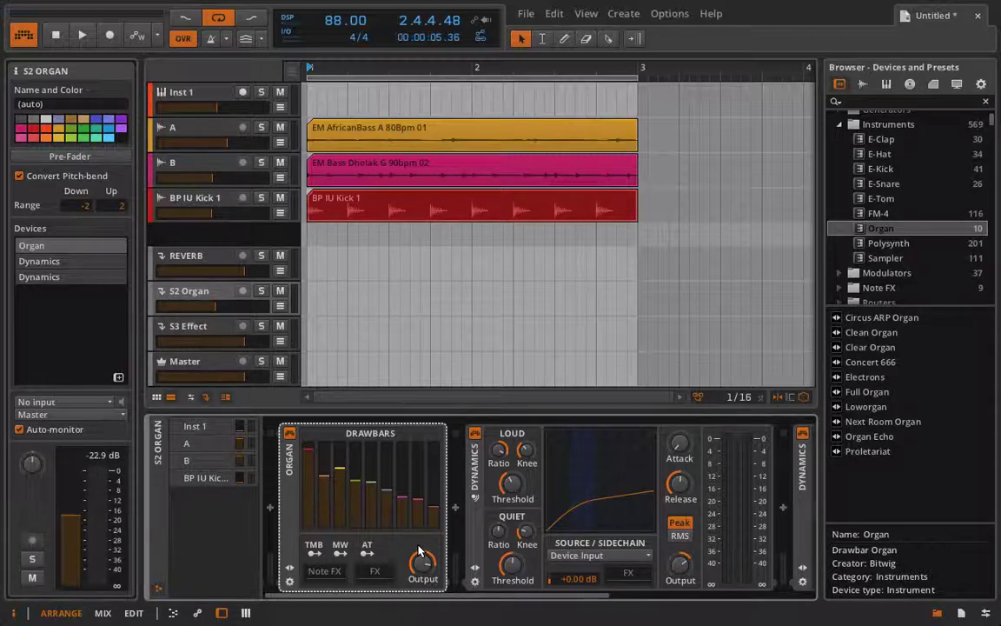
Play the loop with Organ on the S2 effect track, stop it, and examine the Organ and two Dynamics devices in the chain
key("space")
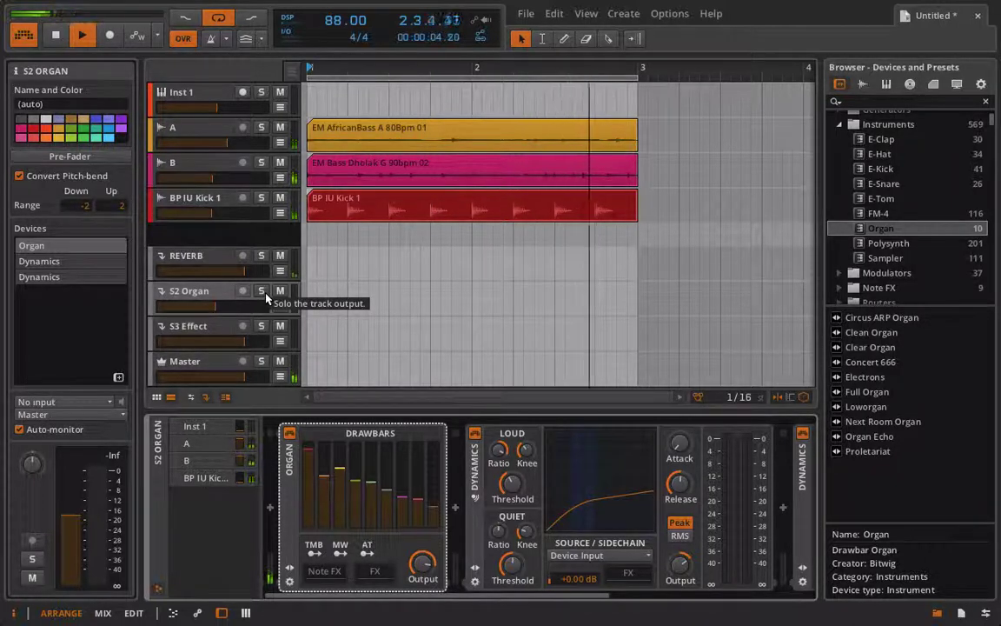
key("space")
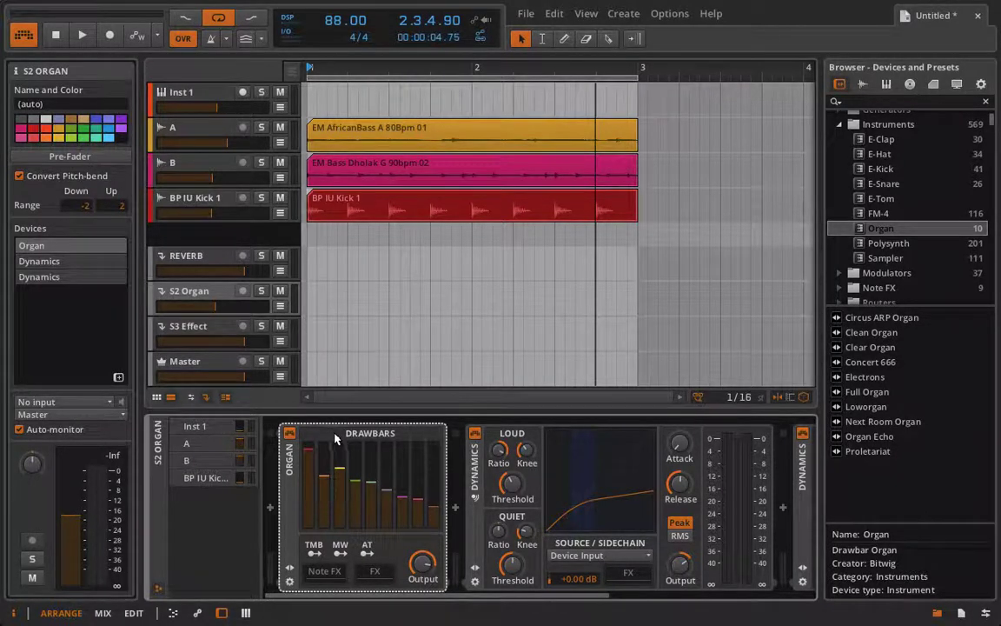
scroll(335, 439, "right", 7)
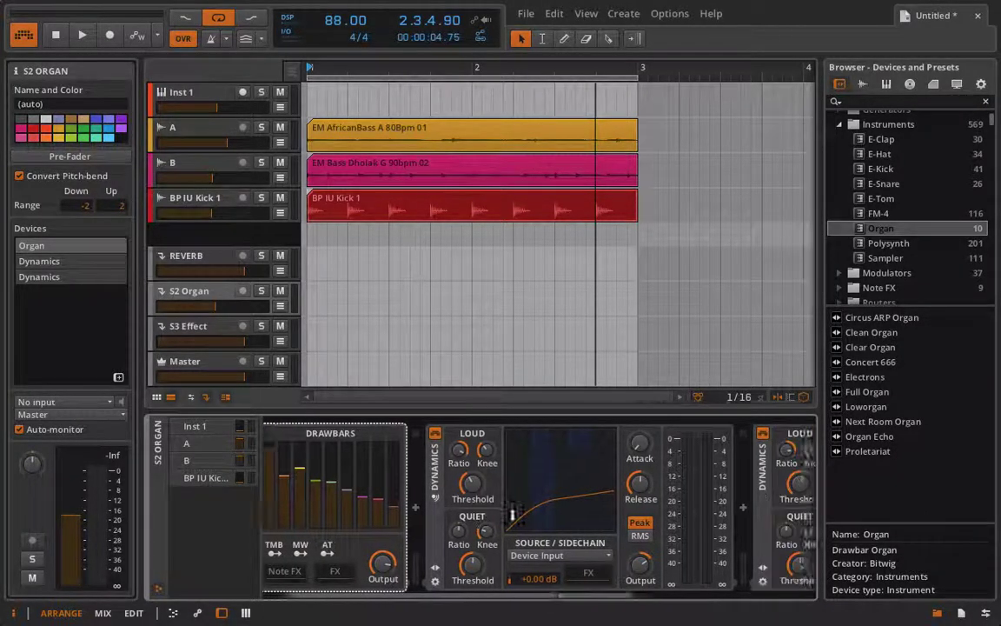
scroll(337, 494, "left", 4)
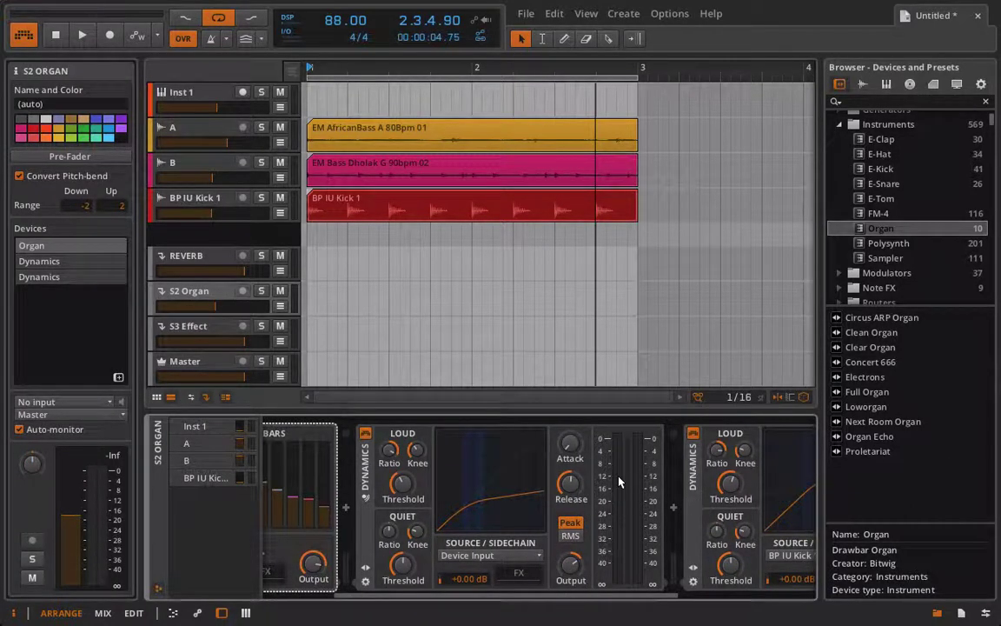
scroll(618, 475, "left", 3)
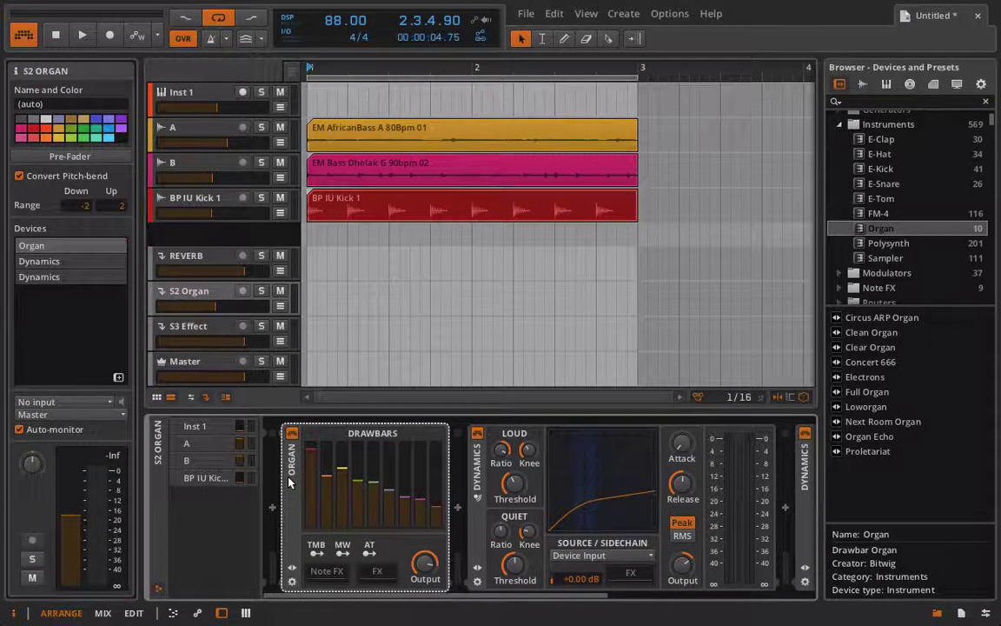
Delete the Organ device from the S2 effect track and play the loop briefly to check the result
key("Delete")
key("space")
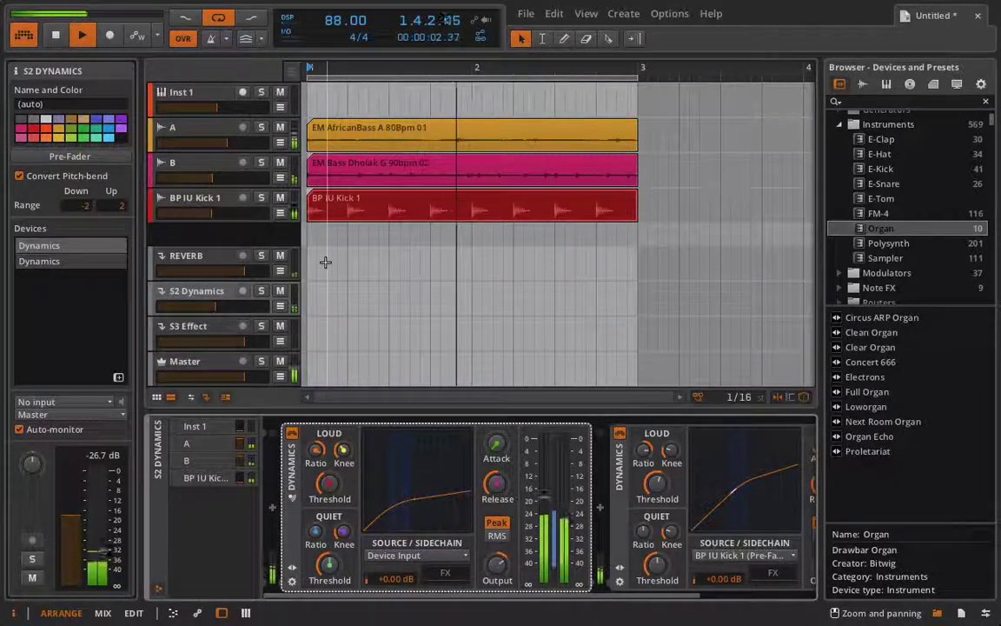
key("space")
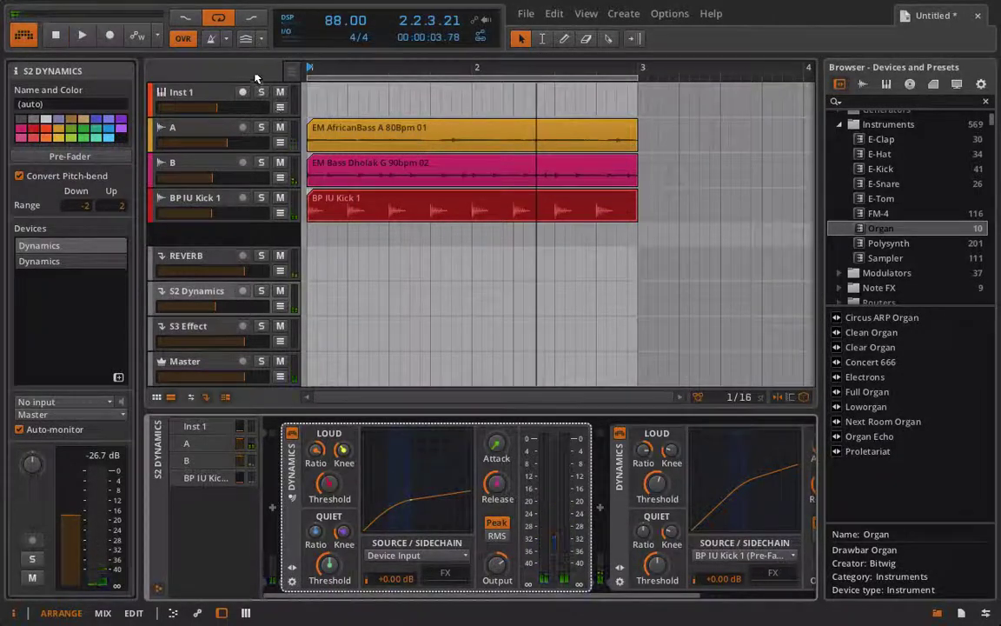
Record-arm the Inst 1 track and insert the Organ instrument on it
left_click(243, 92)
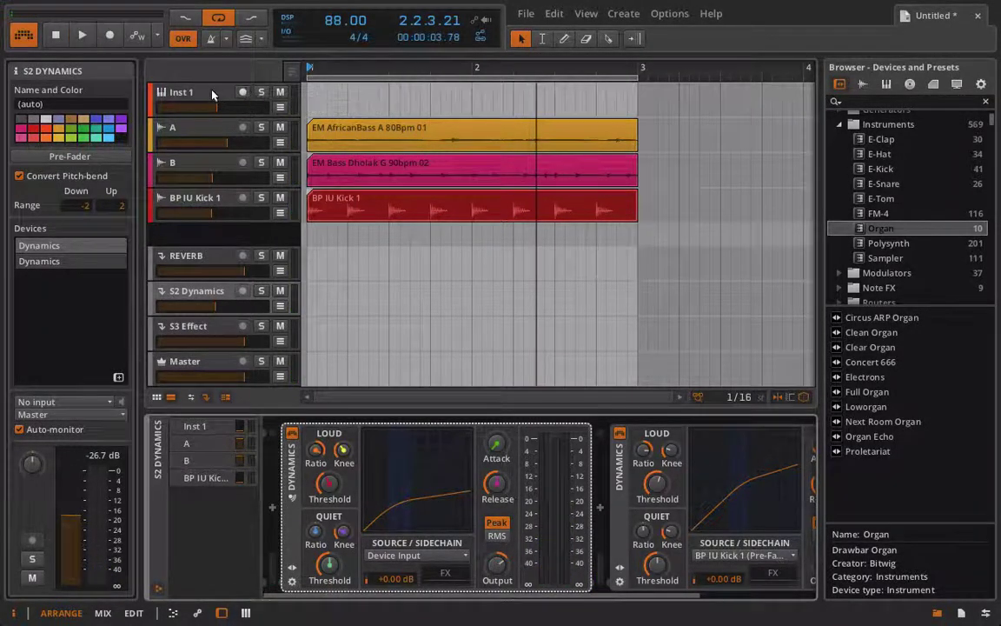
left_click(176, 510)
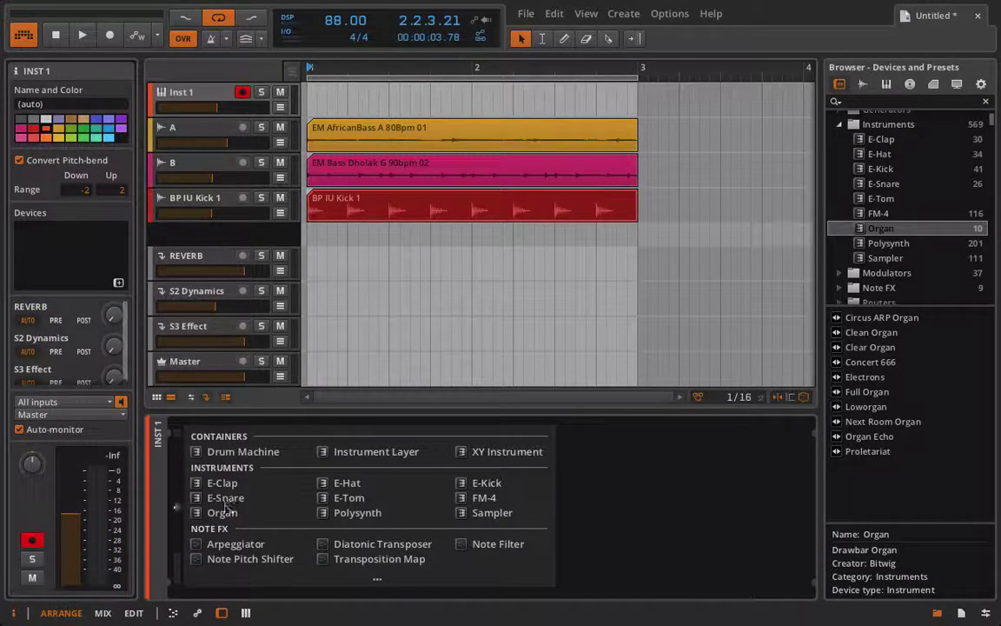
double_click(217, 513)
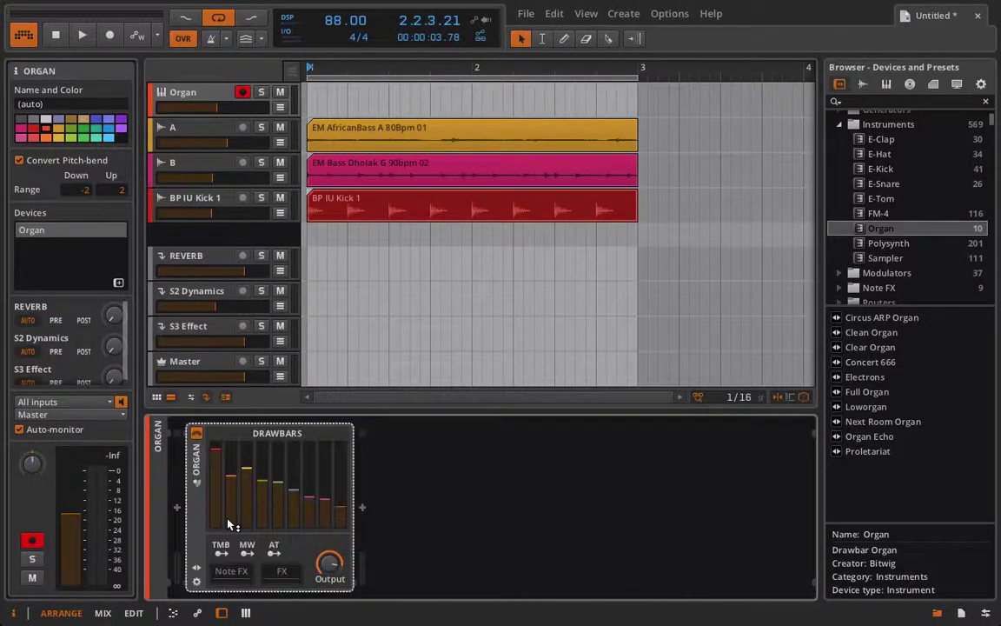
Record a short four-note organ part over the two-bar loop and open the recorded clip for note editing
left_click(136, 35)
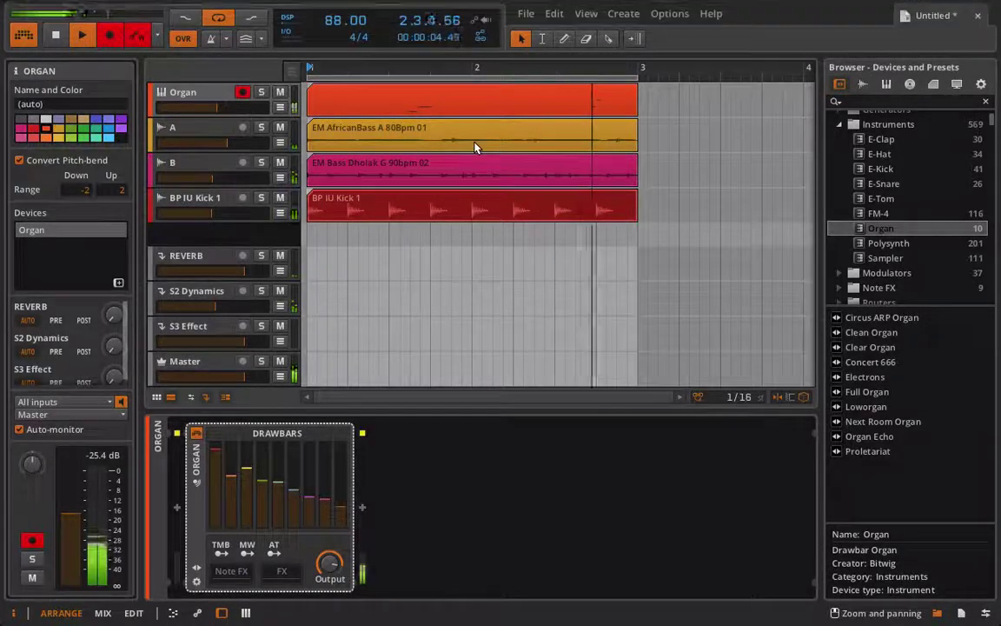
key("space")
double_click(608, 102)
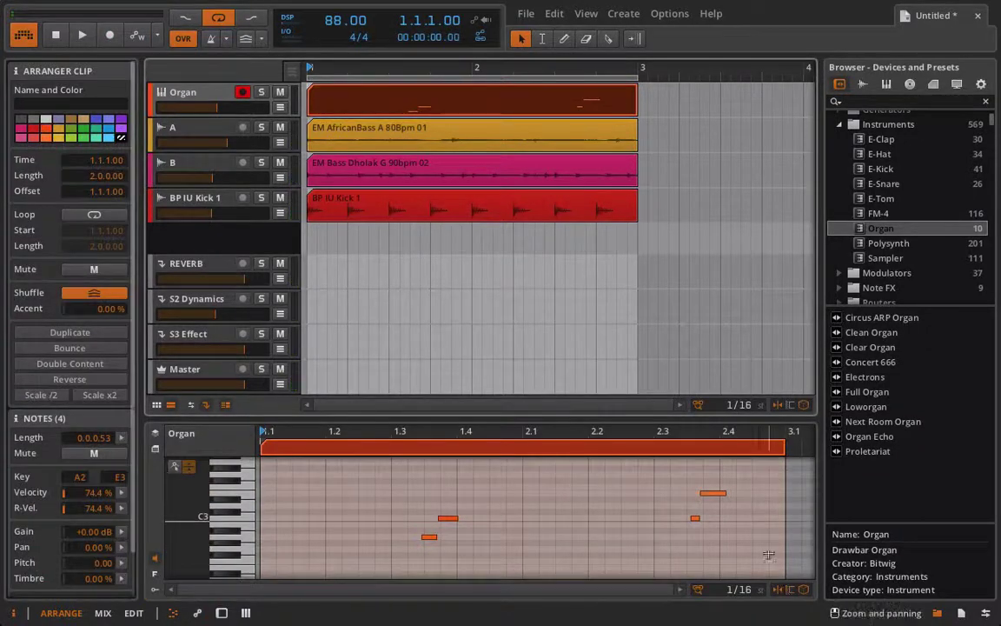
Move the last two organ notes earlier so that C3 starts at 2.3.3.00 and E3 at 2.3.4.00
left_click_drag(686, 543, 737, 474)
key("Left")
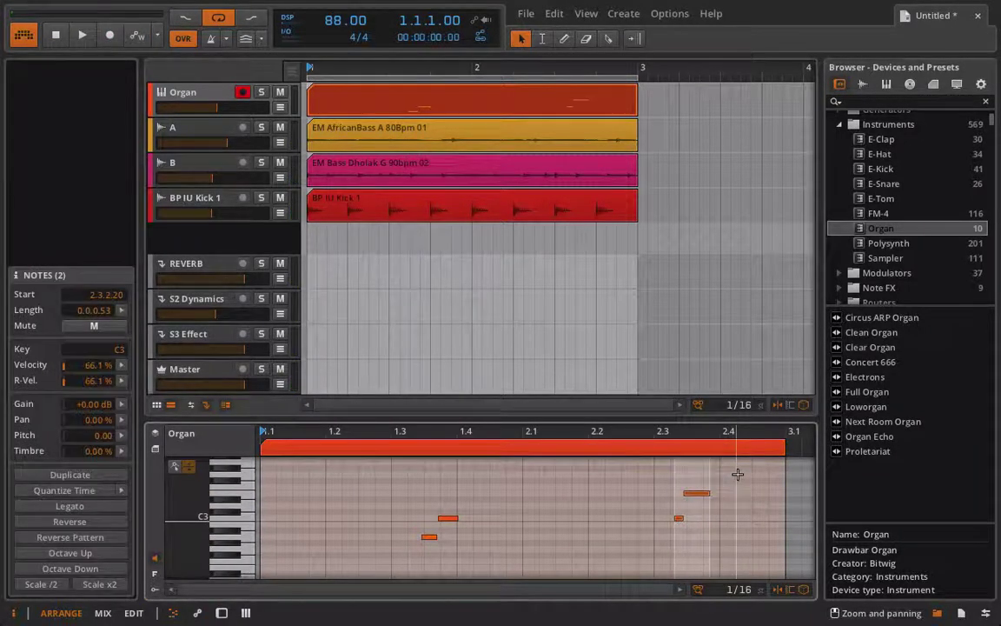
left_click_drag(685, 433, 707, 496)
key("space")
left_click(688, 509)
left_click(691, 497)
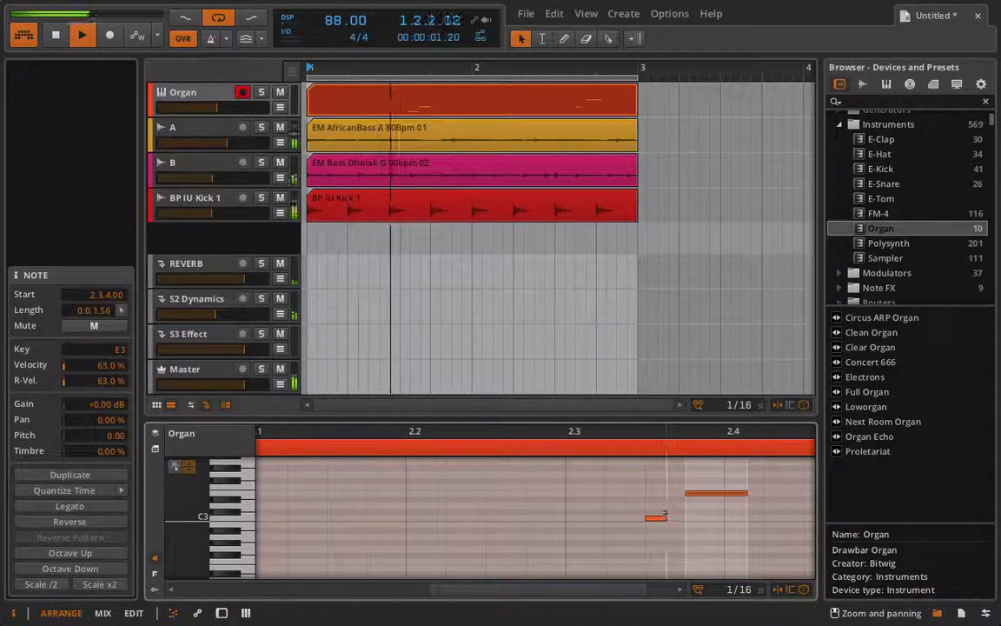
Set the length of the last C3 note to 0.0.1.00 and lengthen the E3 note to 0.1.0.00
left_click_drag(665, 521, 682, 524)
left_click_drag(603, 429, 587, 434)
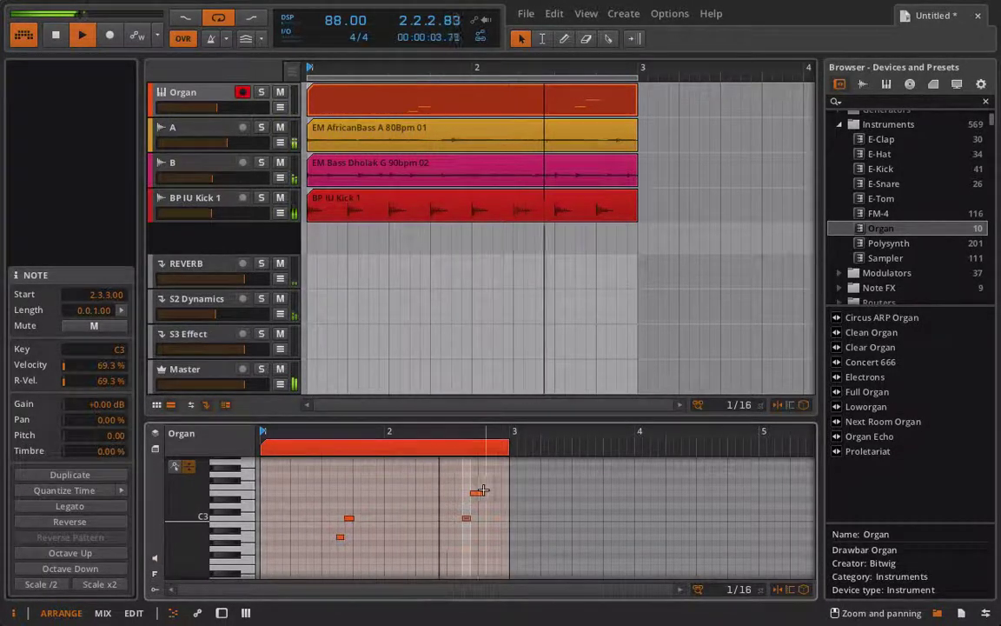
left_click_drag(483, 492, 500, 493)
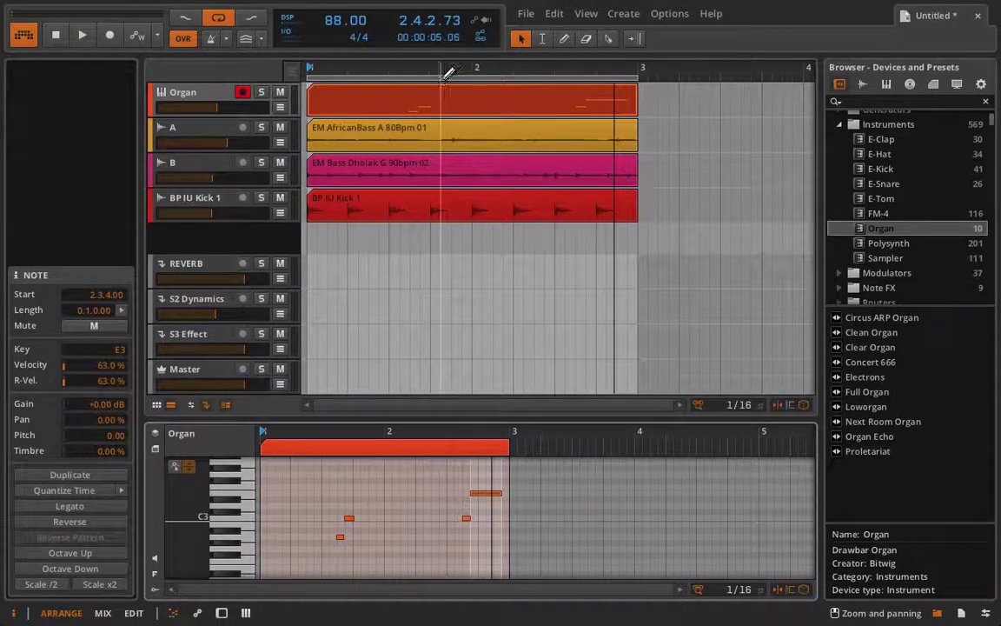
Split the Organ clip at 1.4.3 and at 2.3 with the Knife tool
left_click_drag(448, 72, 465, 161)
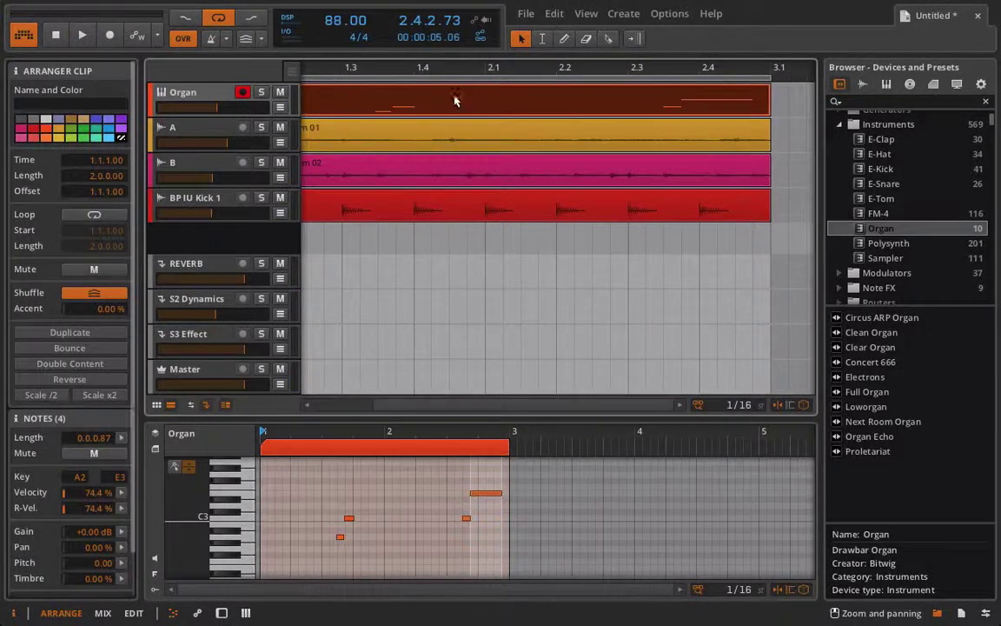
left_click(449, 114)
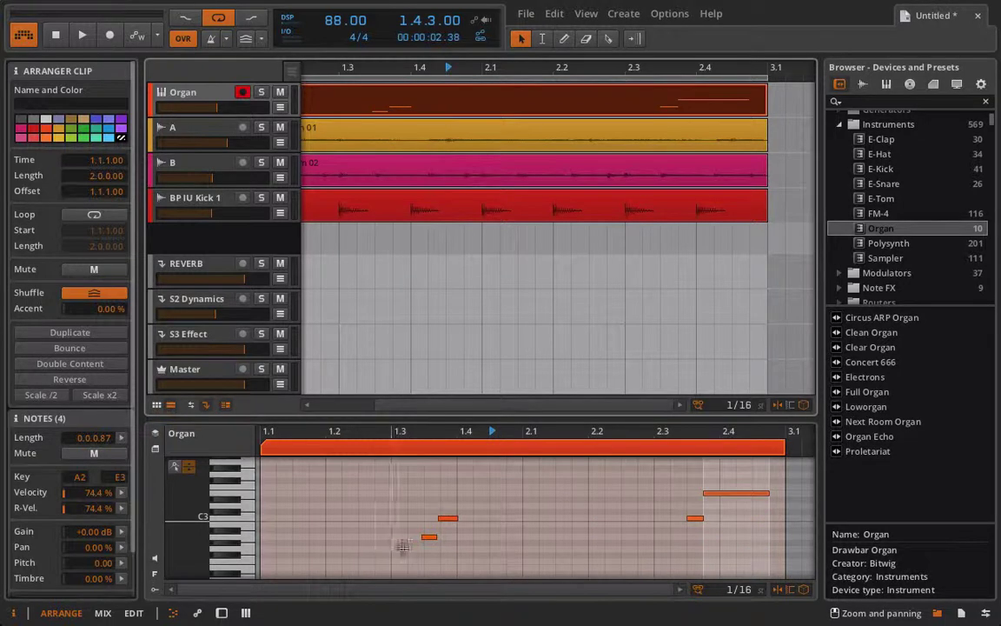
left_click(488, 451)
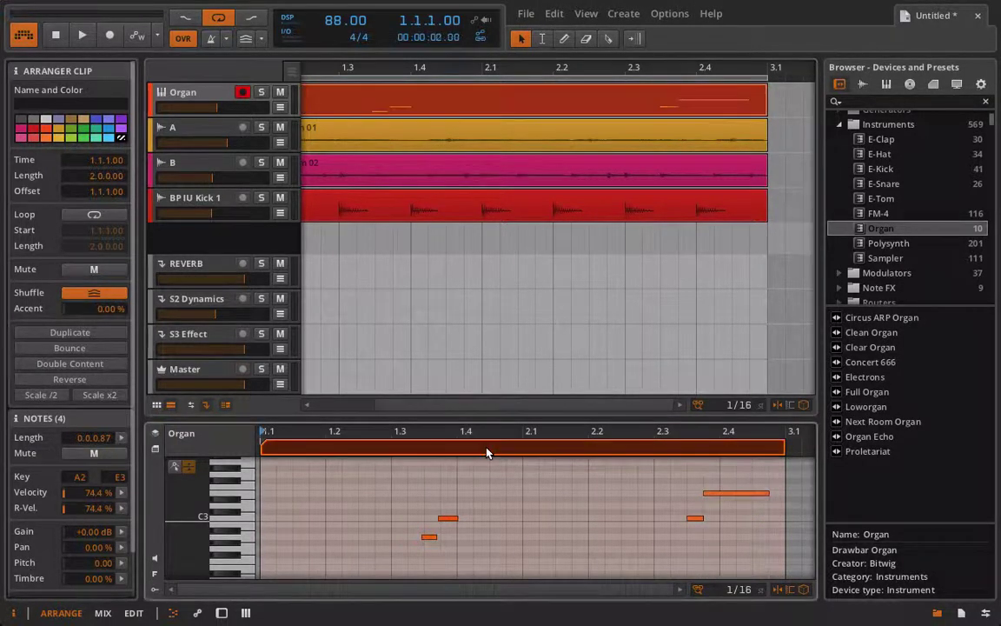
key("5")
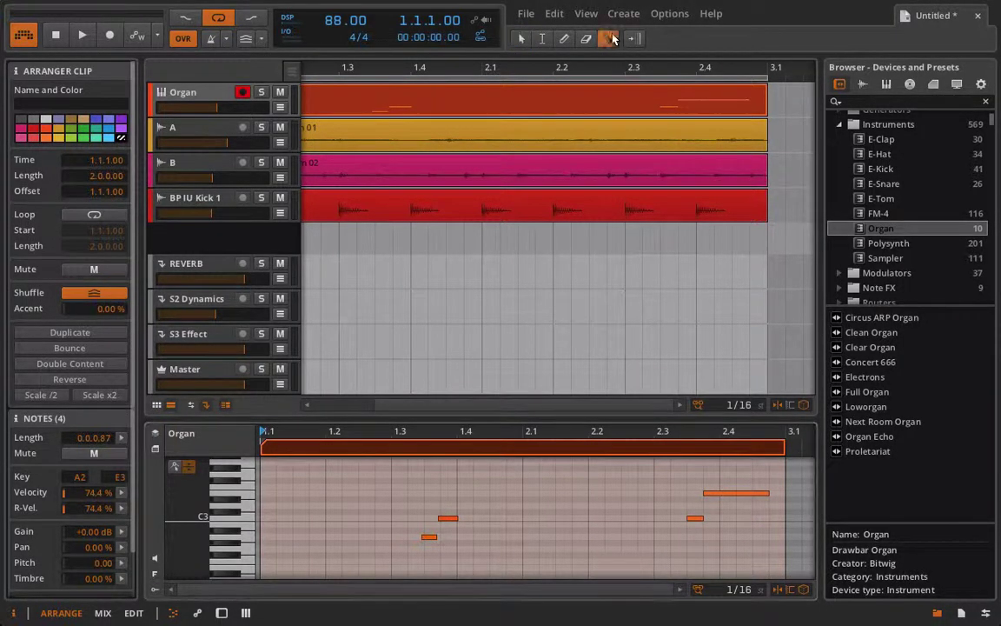
left_click(448, 99)
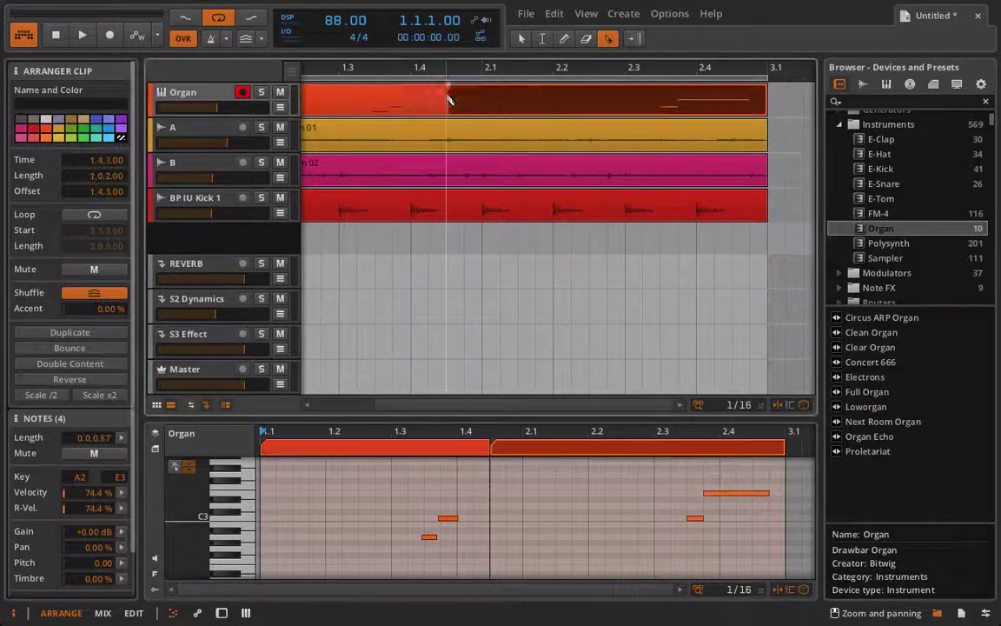
left_click(625, 100)
Delete the empty middle section of the Organ clip between 1.4.3 and 2.3
key("1")
left_click(518, 96)
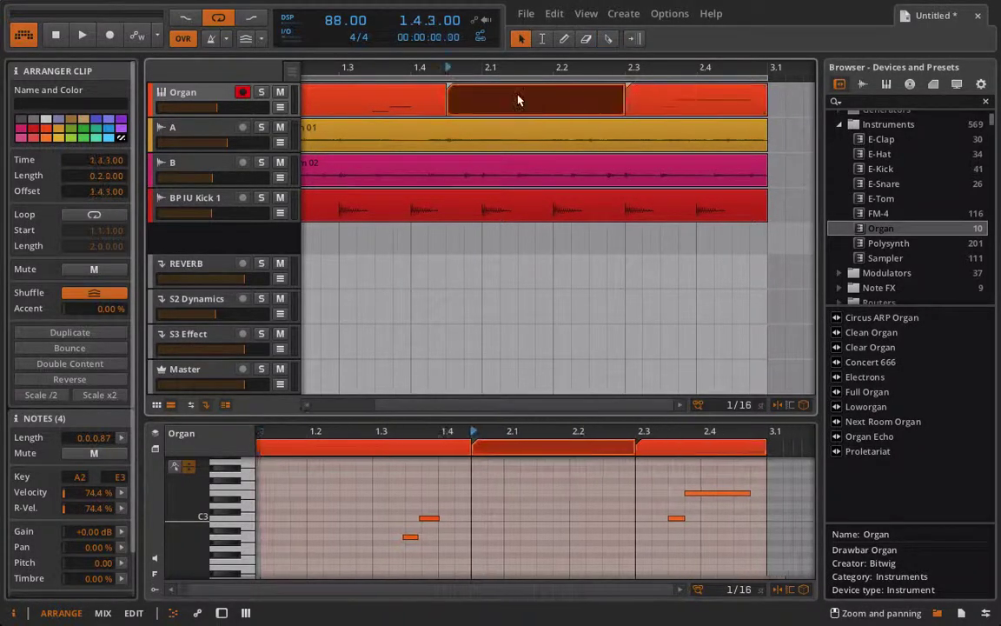
key("Delete")
Find EM Dubstep India Female Vocals A 01 in the Earth Moments samples and place it on the Organ track at 3.2
mouse_move(485, 67)
left_mouse_down()
mouse_move(476, 83)
mouse_move(379, 52)
mouse_move(469, 67)
left_mouse_up()
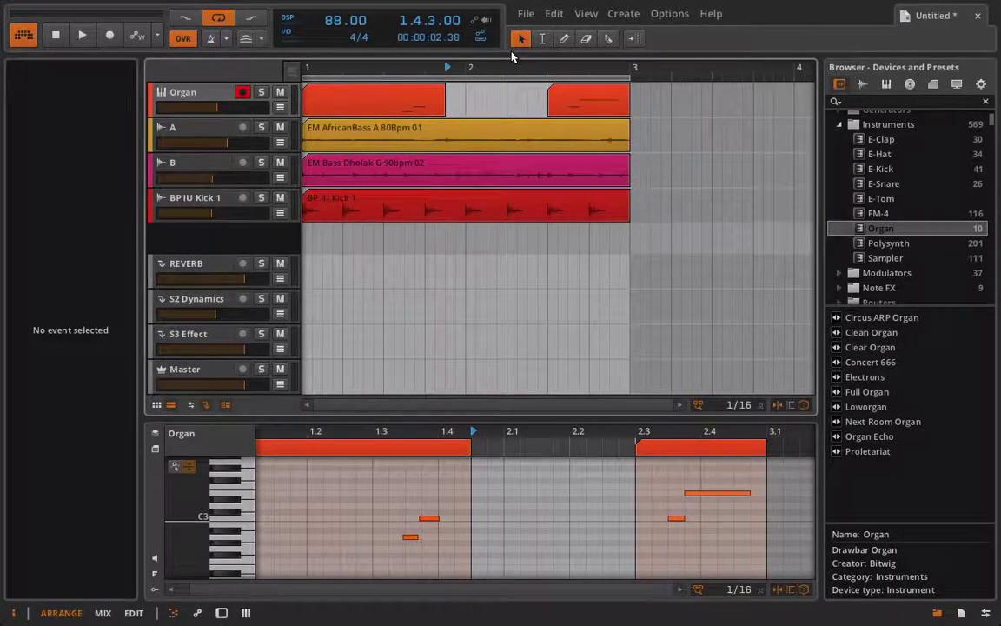
scroll(865, 198, "up", 3)
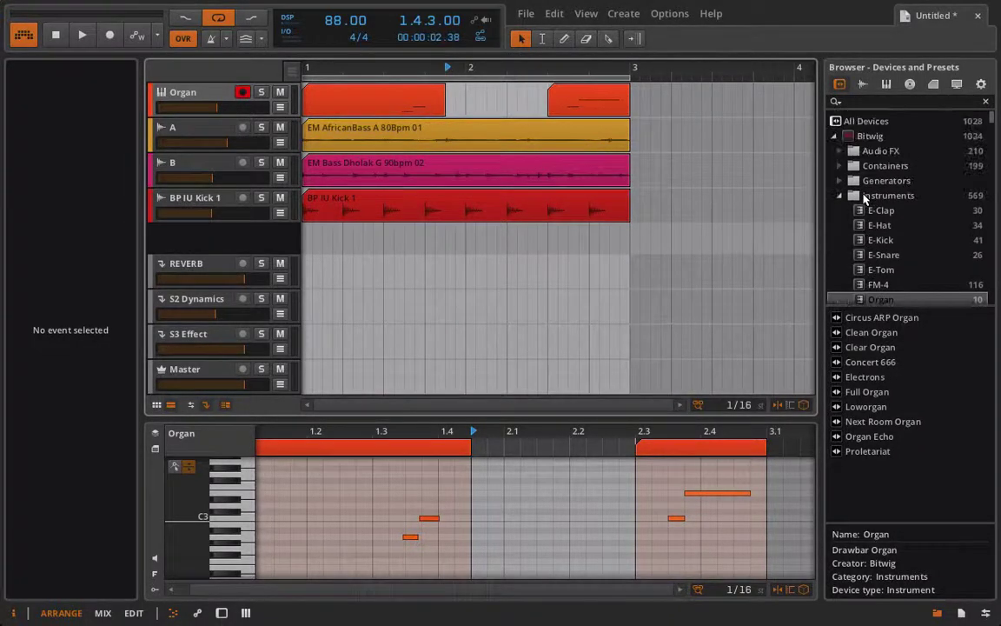
left_click(862, 87)
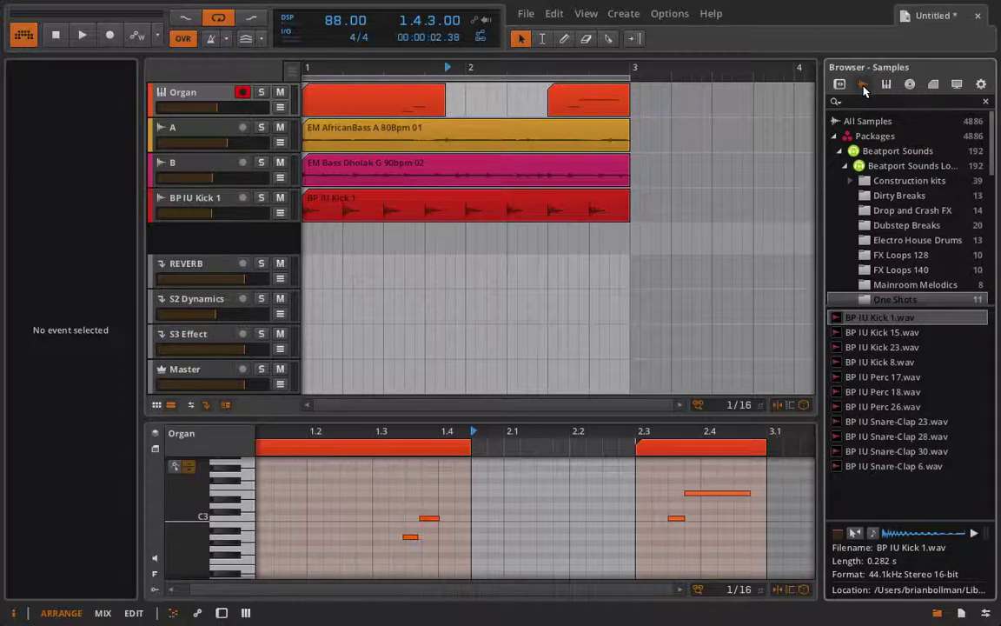
scroll(878, 165, "down", 8)
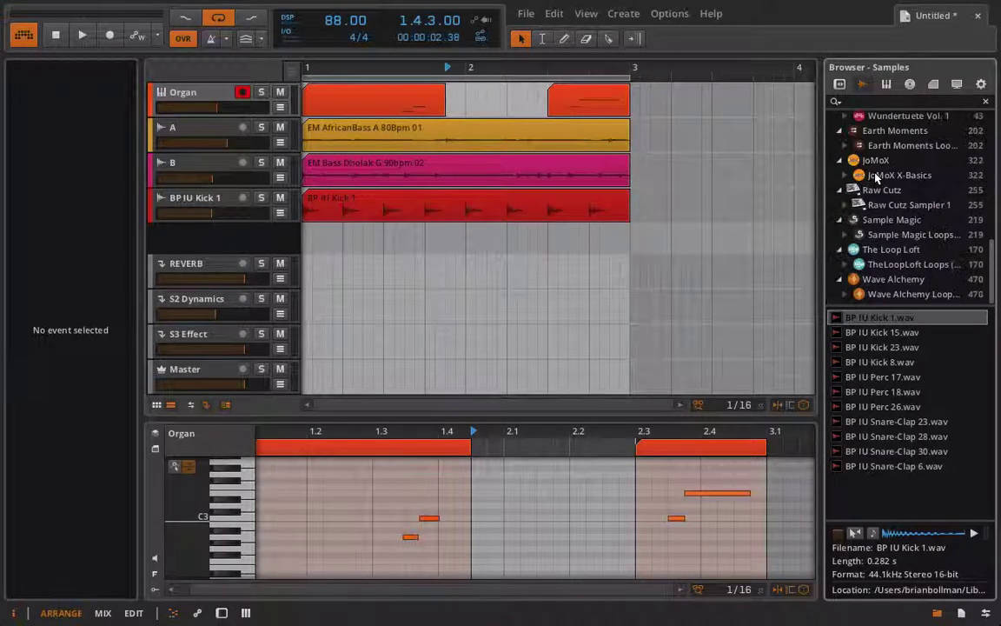
left_click(873, 147)
scroll(895, 395, "down", 15)
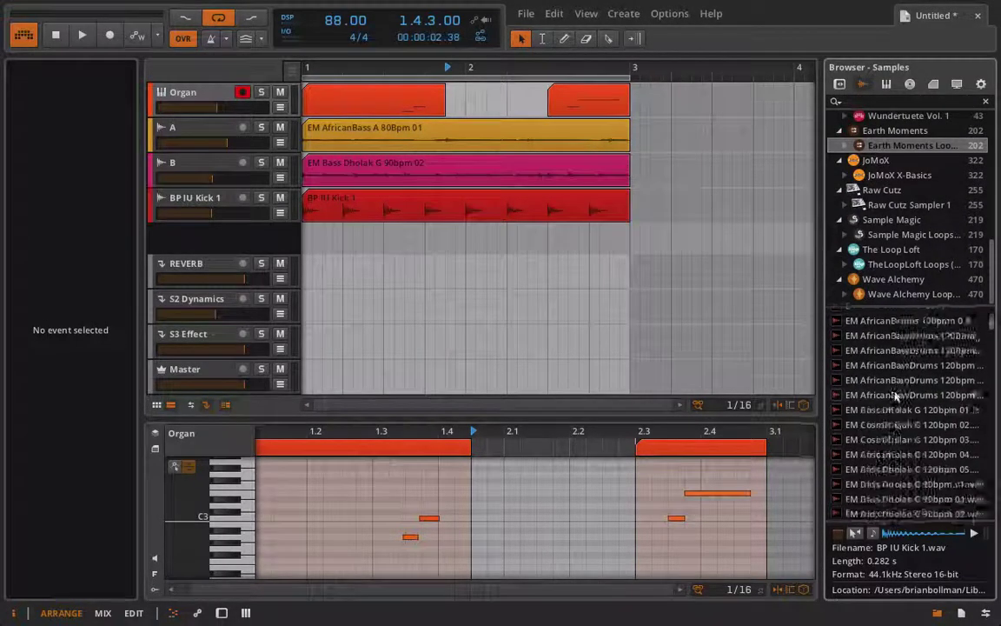
scroll(896, 396, "down", 5)
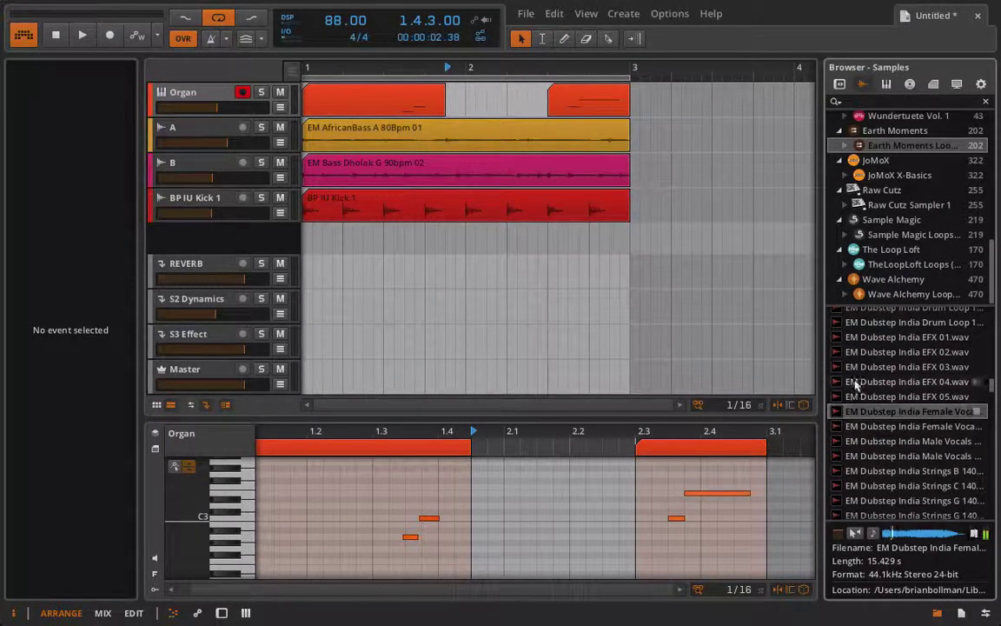
left_click_drag(732, 73, 672, 102)
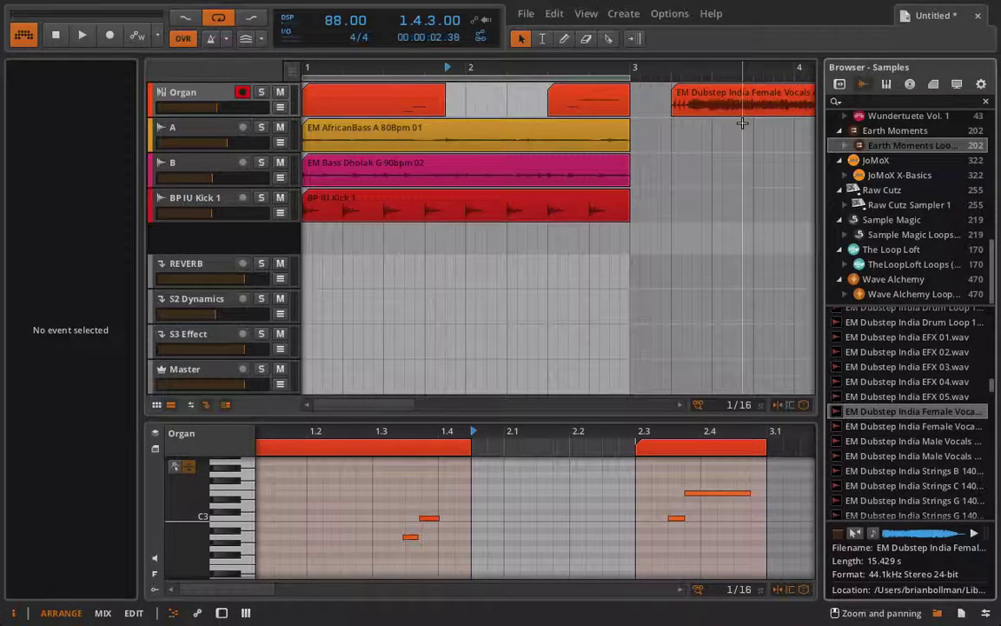
Split the female vocals clip at 3.3.4 and 3.4.4 with the Knife tool
scroll(738, 120, "right", 3)
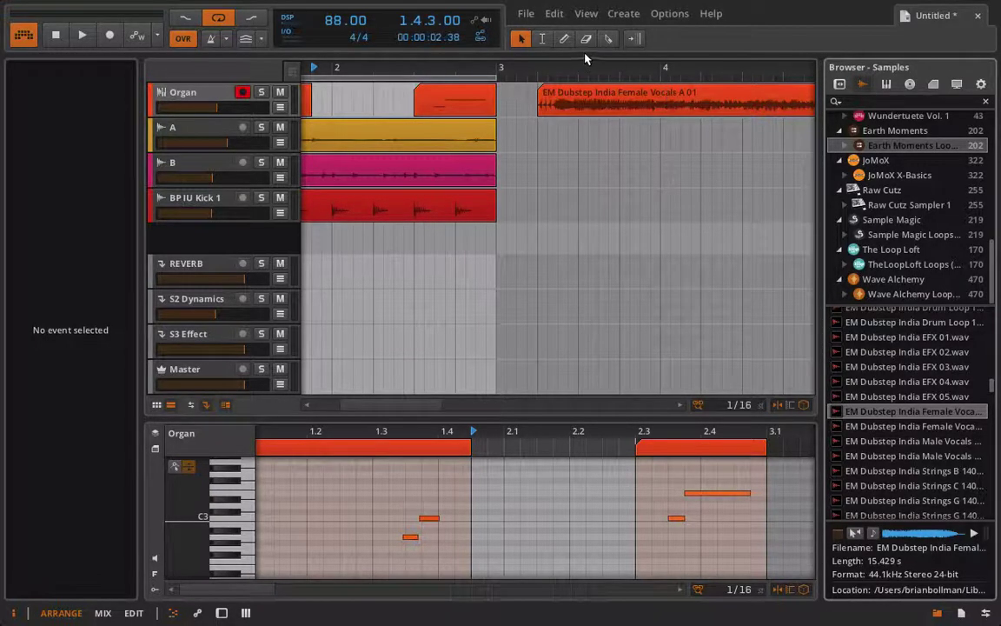
left_click(607, 39)
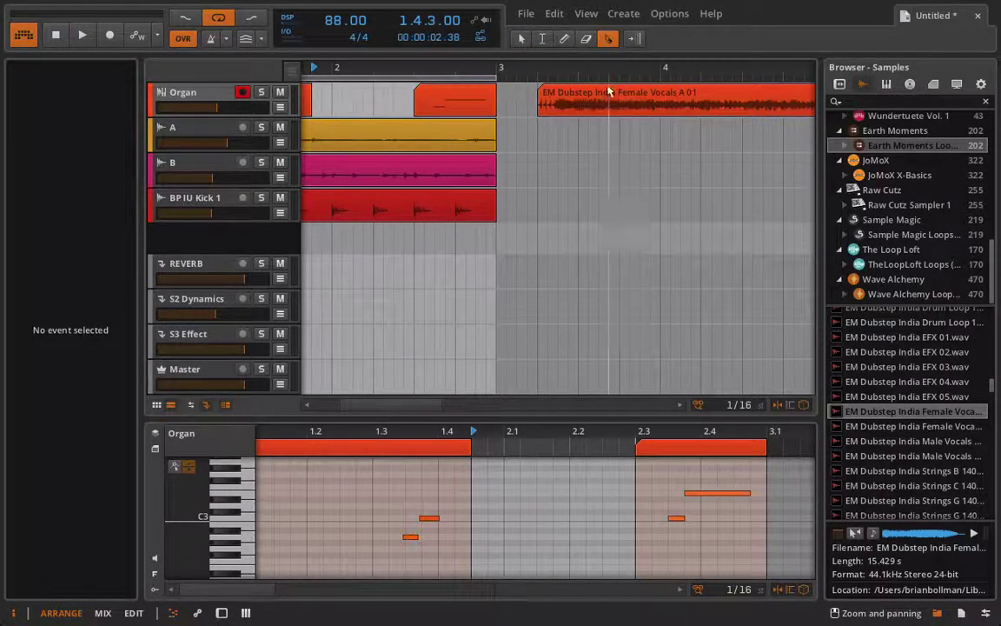
left_click(608, 92)
left_click(649, 94)
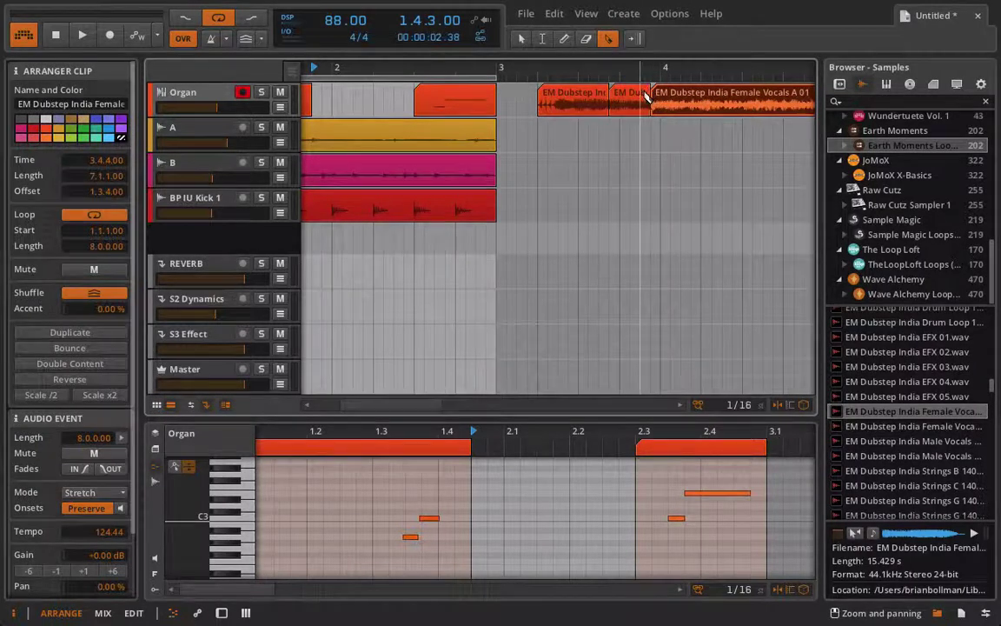
Move the middle vocal slice into the gap at 1.4.3.00 between the organ clips, with a length of 0.2.2.00
key("1")
left_click_drag(629, 93, 416, 105)
left_click_drag(393, 63, 461, 63)
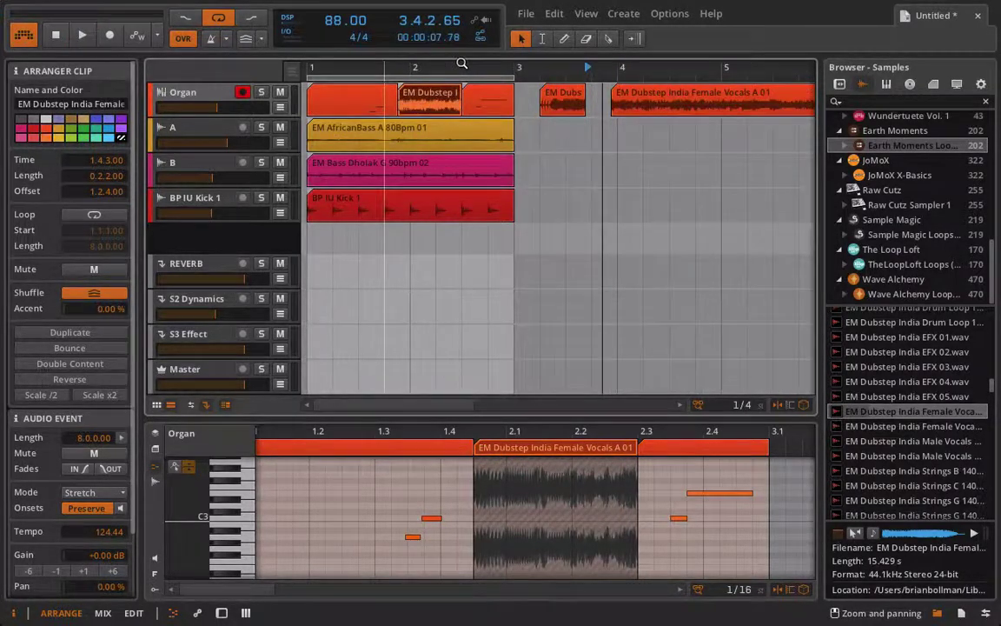
Play the loop from the start and select the Organ track to show its device chain
left_click(56, 35)
left_click(82, 36)
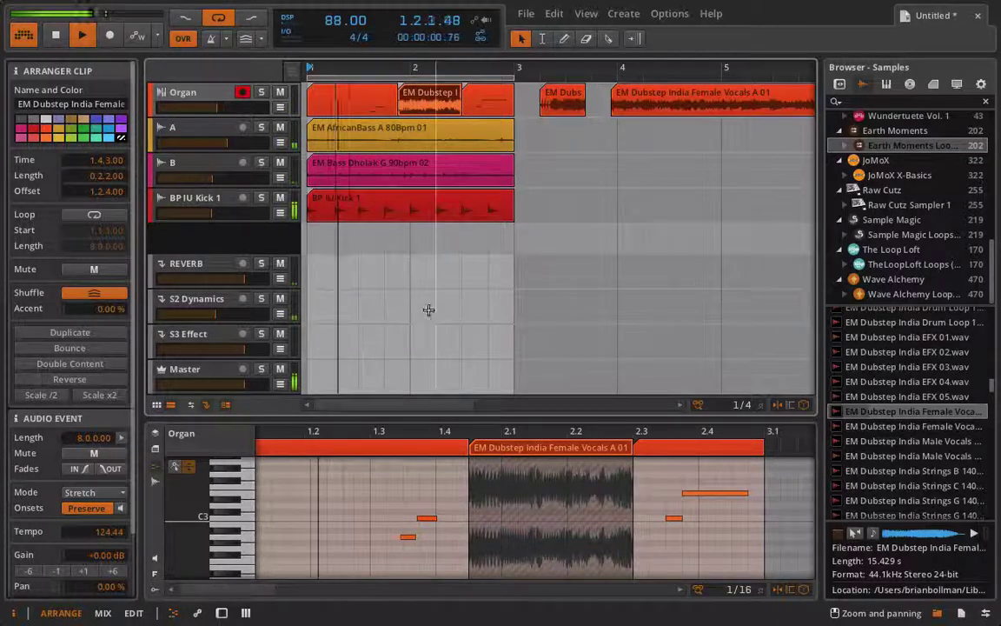
left_click(211, 93)
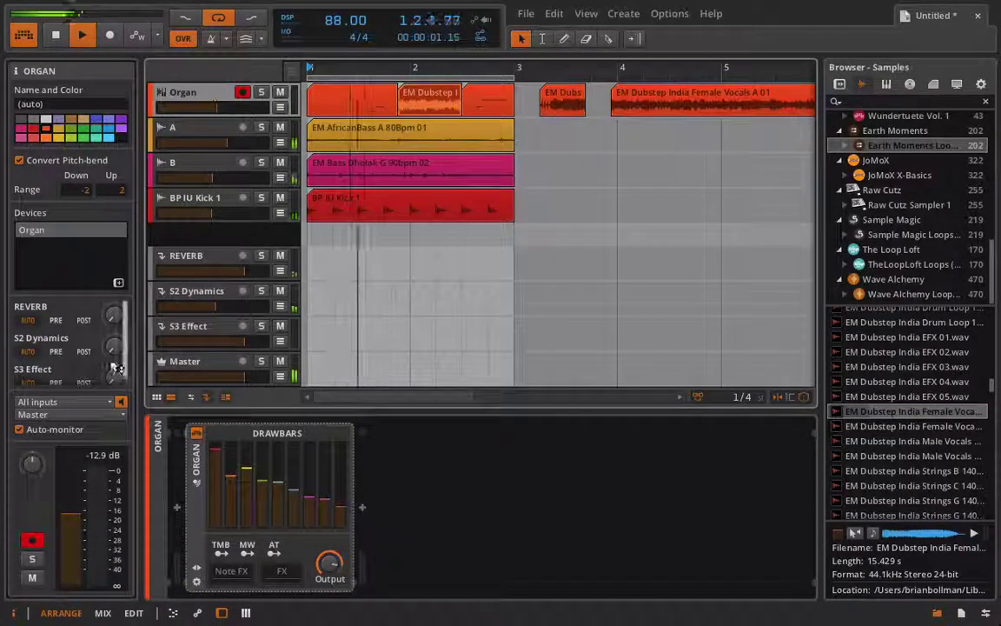
Raise the Organ track's REVERB send and lower the gain of its vocal slice at 1.4.3.00 to about -11.6 dB
left_click_drag(112, 315, 112, 295)
double_click(416, 99)
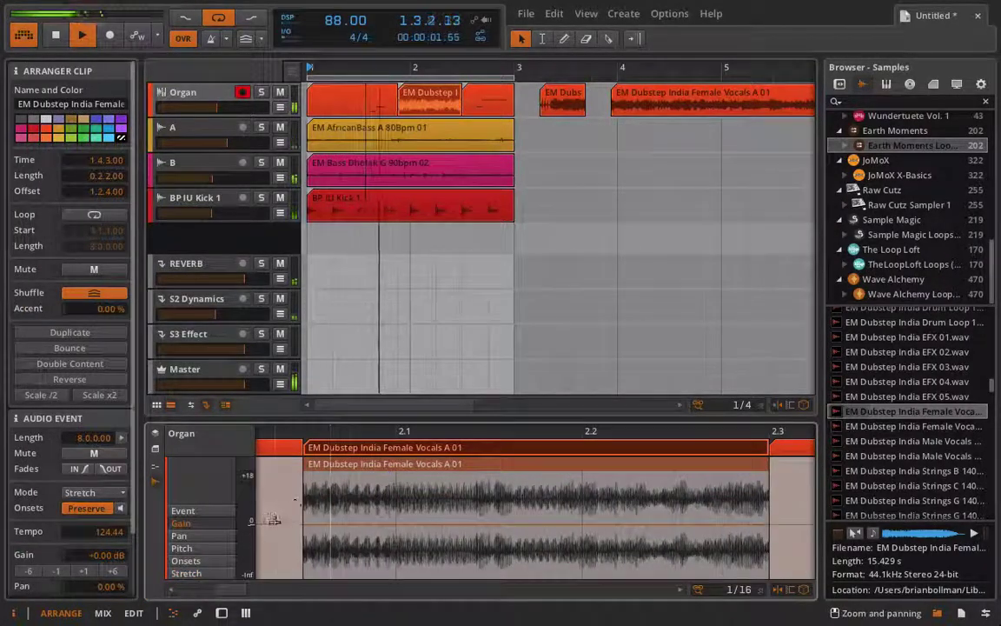
left_click_drag(326, 548, 326, 565)
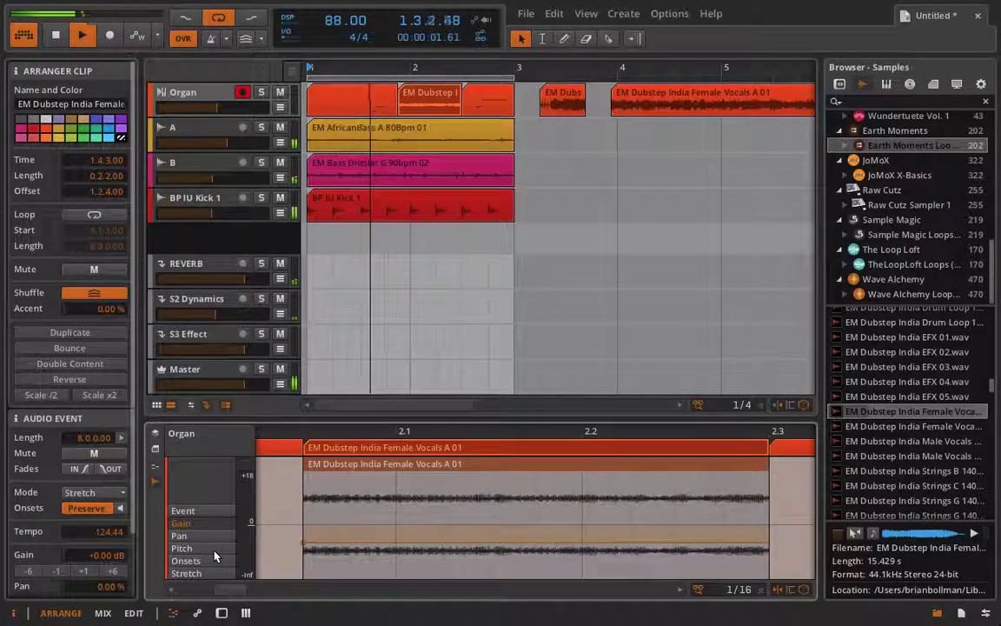
Draw a pitch curve on the vocal slice, flat at 0.00 until about midway between 2.2 and 2.3, curving up above +12 at its end
left_click(181, 548)
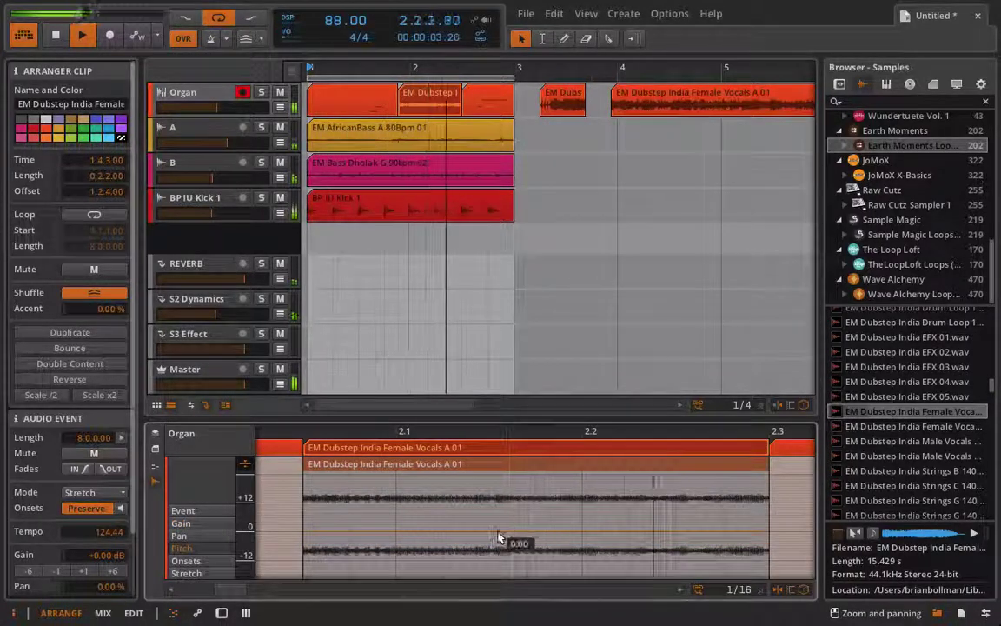
left_click_drag(756, 538, 768, 504)
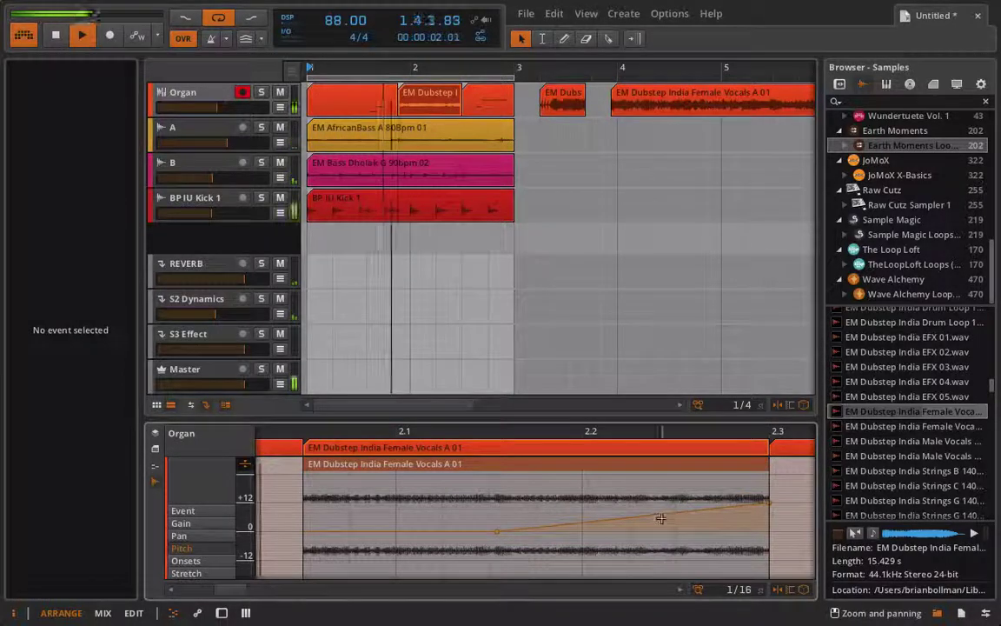
left_click_drag(657, 515, 648, 543)
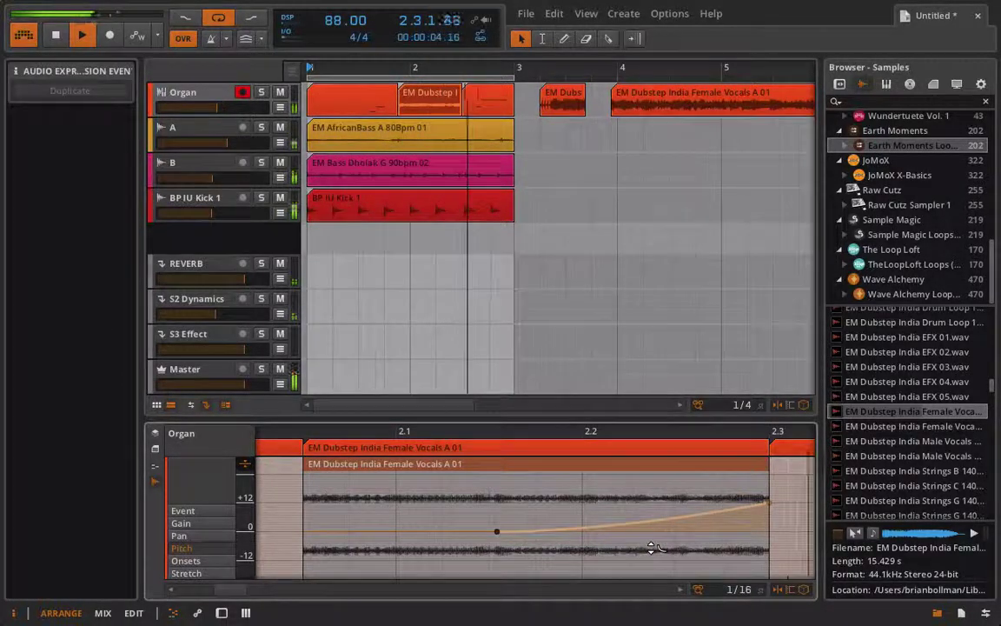
left_click_drag(496, 533, 675, 529)
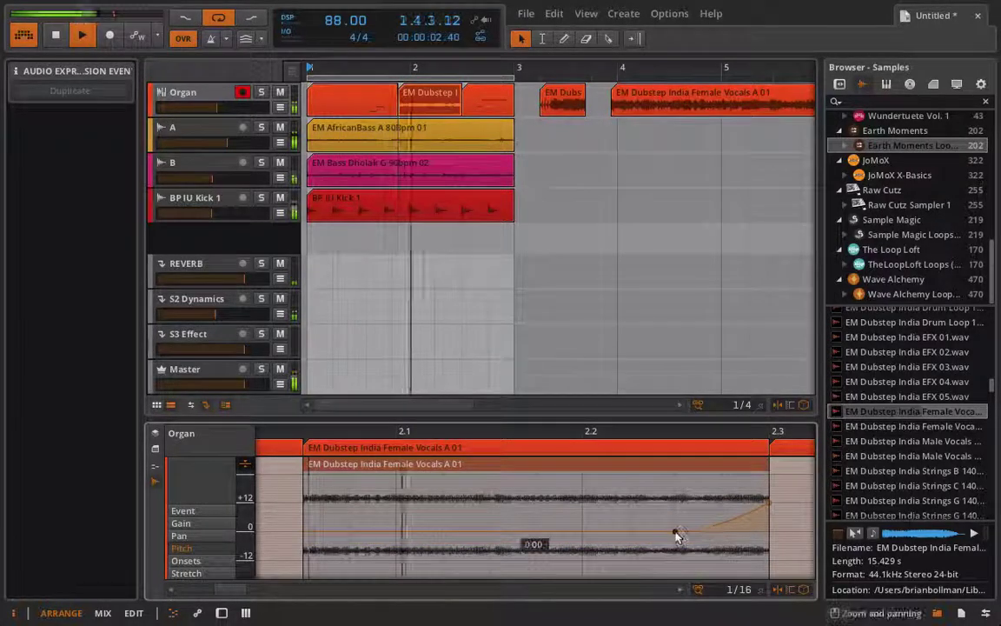
left_click_drag(770, 511, 770, 476)
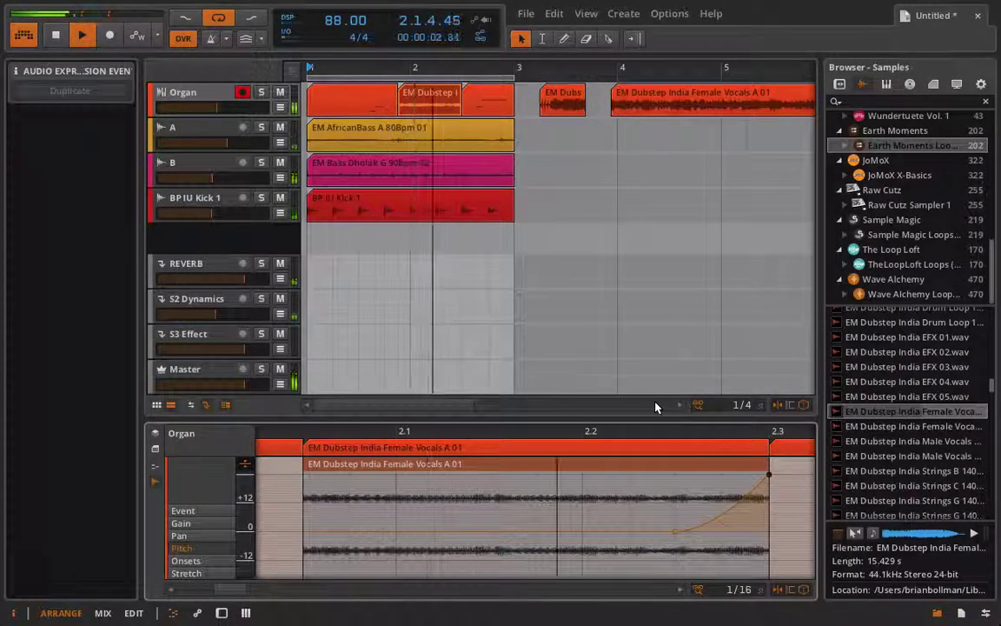
Shape a curved gain fade-in over roughly the first half of the vocal slice, starting from a much lower level
left_click(206, 525)
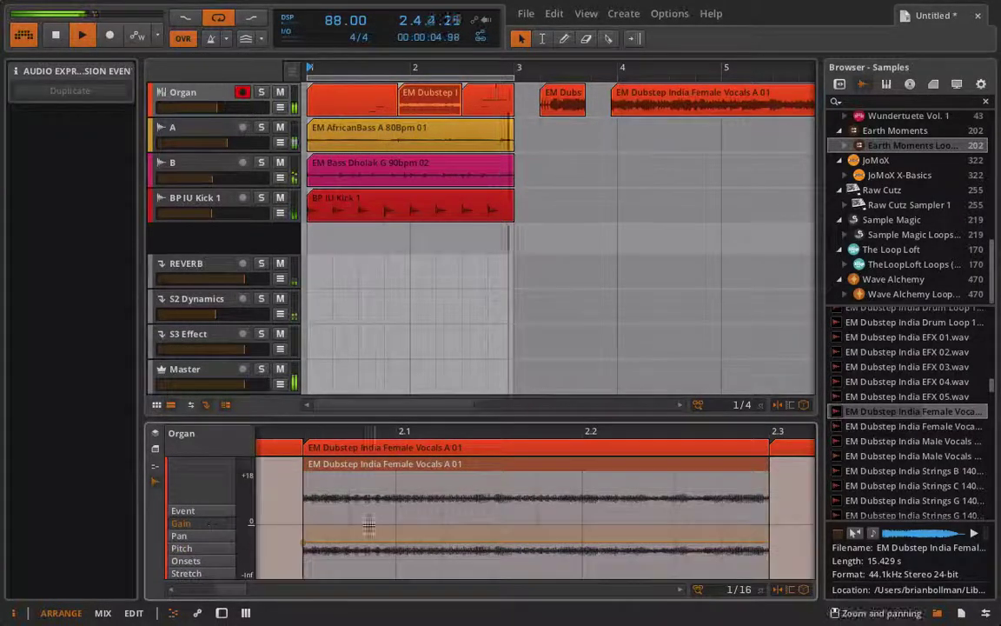
left_click_drag(313, 523, 424, 542)
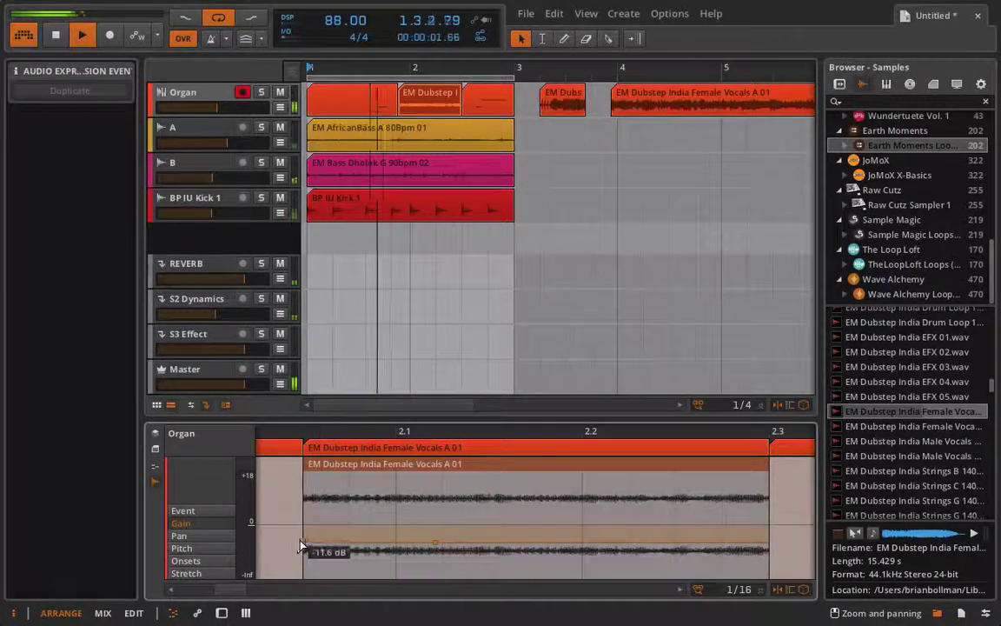
left_click_drag(303, 544, 303, 569)
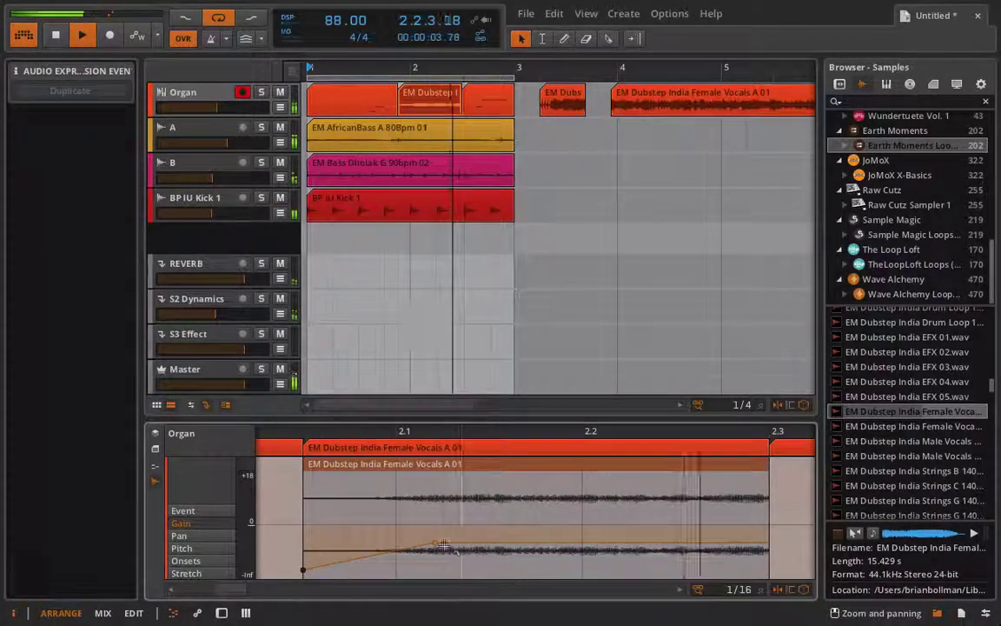
left_click_drag(434, 543, 516, 541)
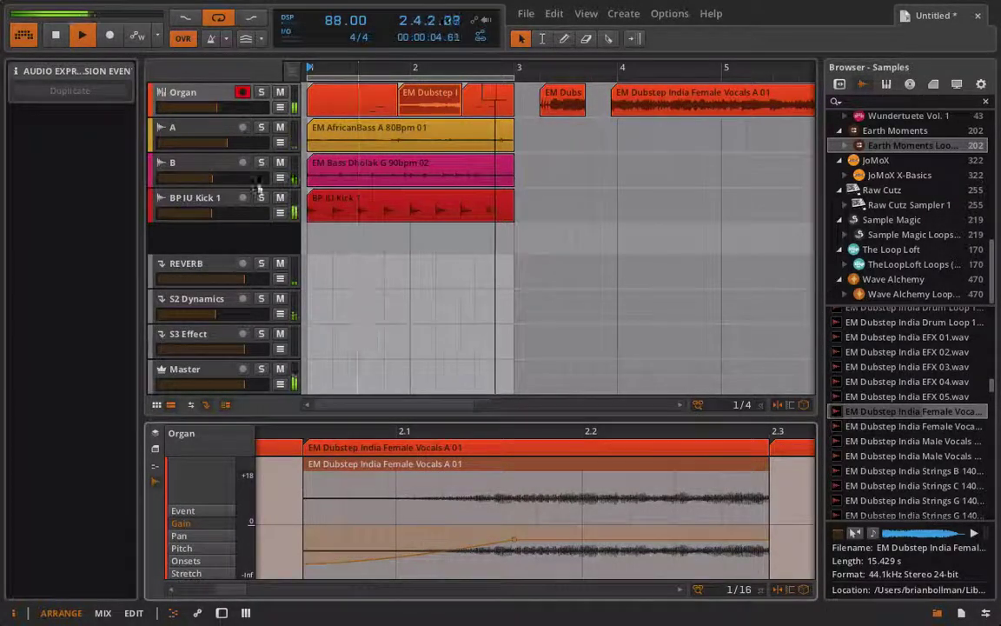
Raise the Organ track's S2 Dynamics send and slightly increase its volume, and stop playback
left_click(213, 96)
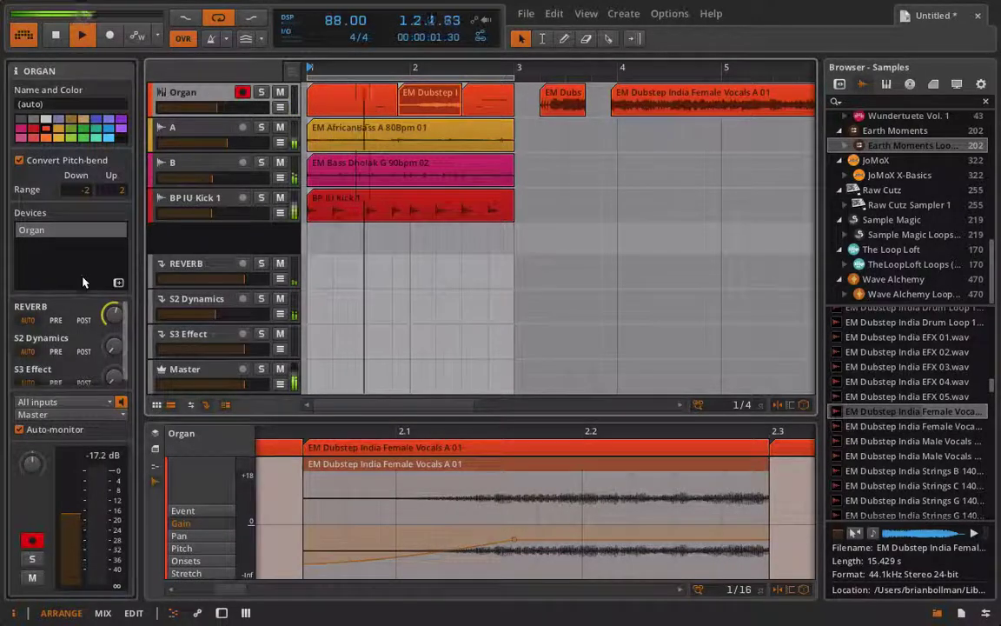
mouse_move(111, 346)
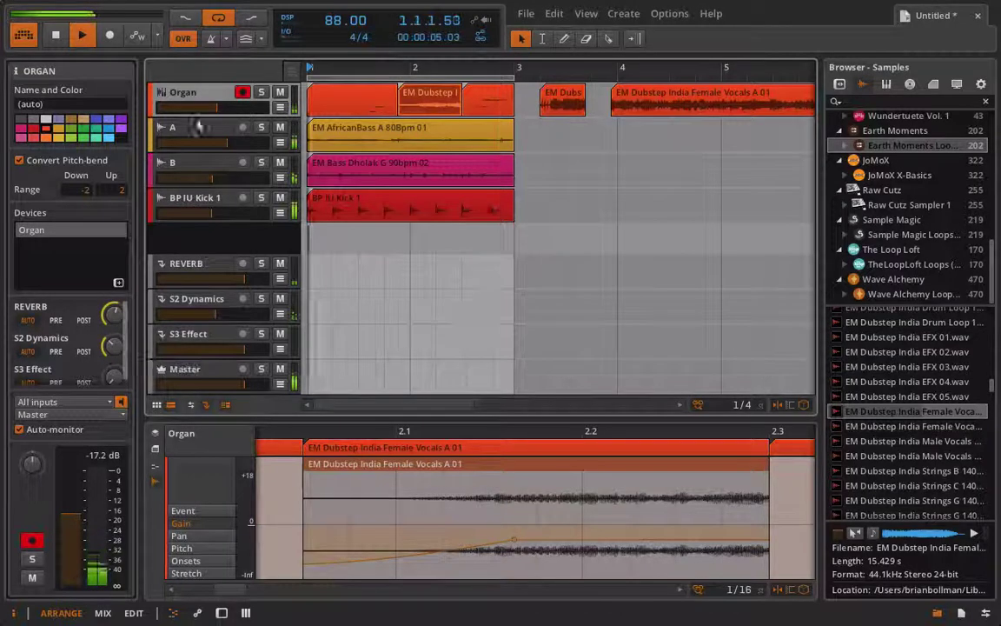
mouse_move(260, 108)
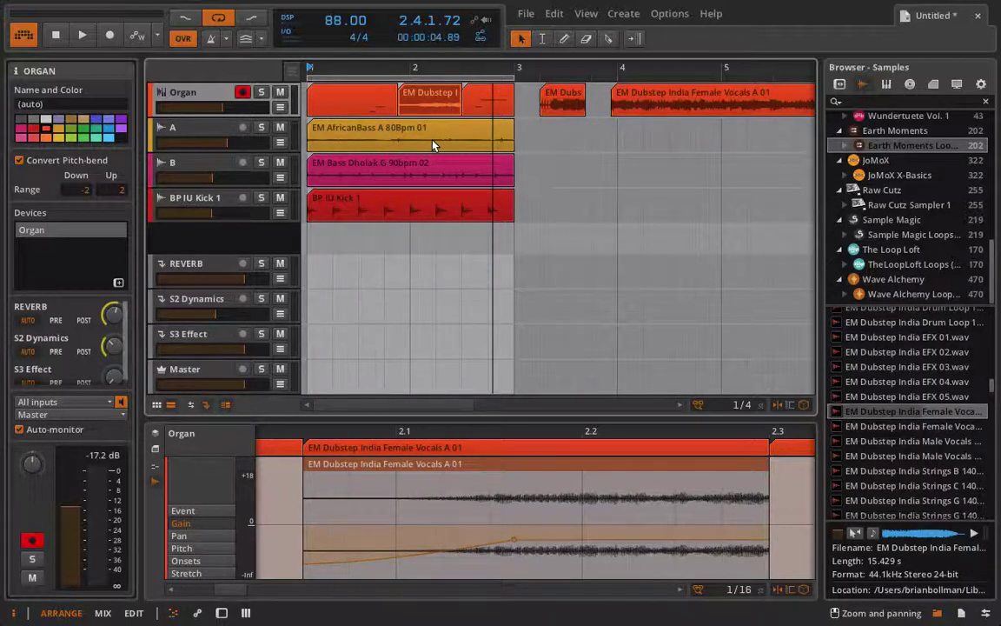
Select the S2 Dynamics effect track and show its device chain
left_click(189, 320)
key("d")
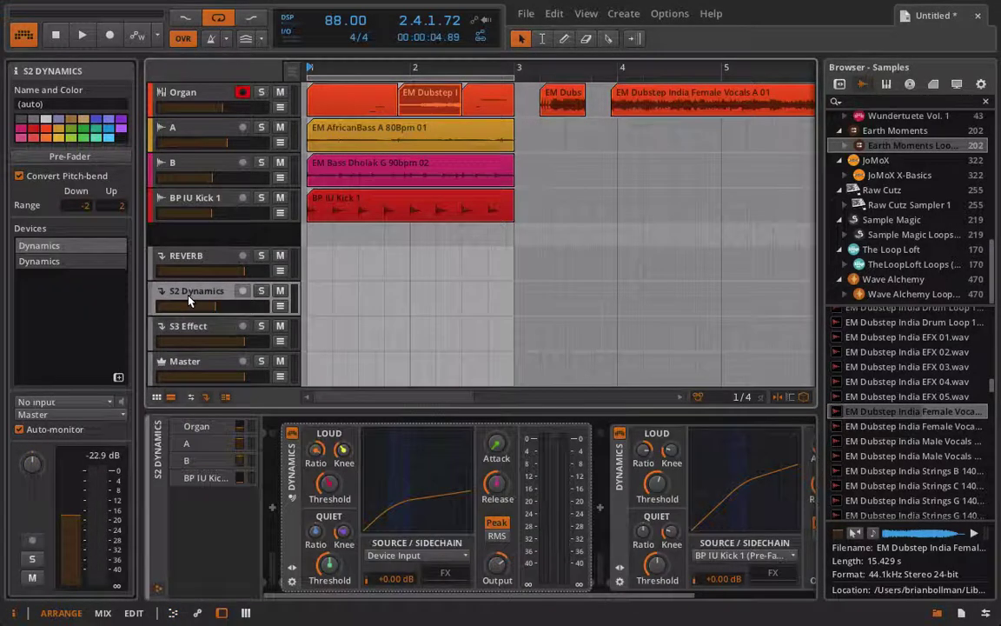